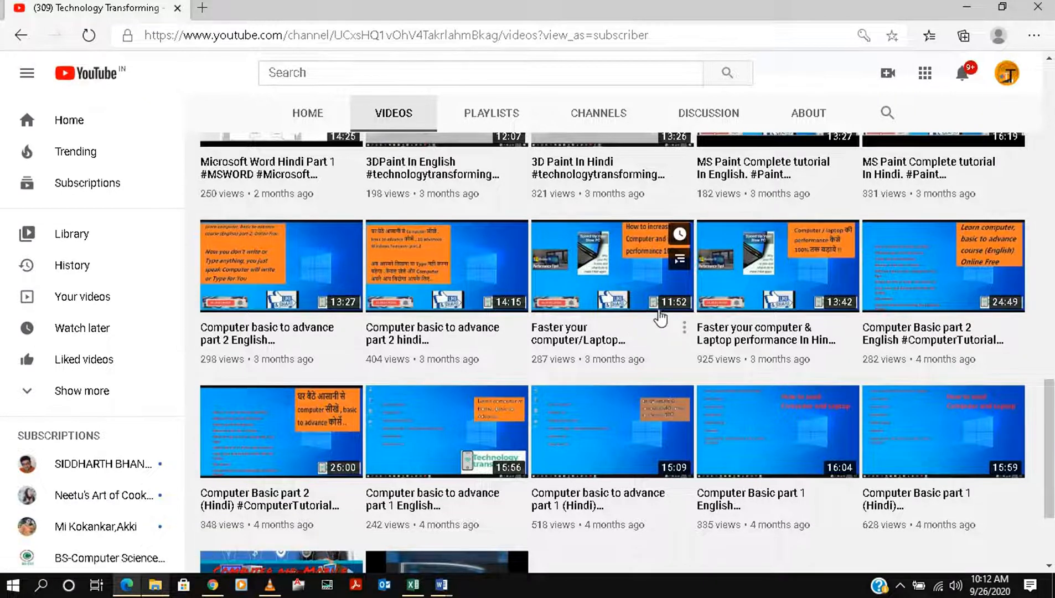
Look through the Technology Transforming channel's uploaded tutorials, working back up from the oldest videos to the newest
scroll(660, 315, up, 1)
scroll(659, 315, up, 2)
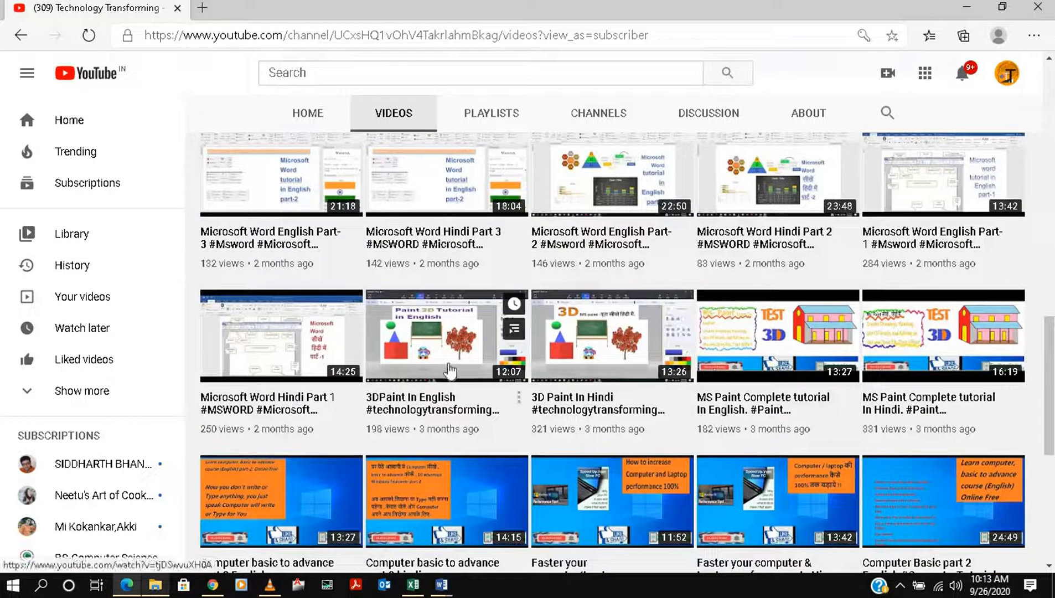
scroll(554, 377, up, 2)
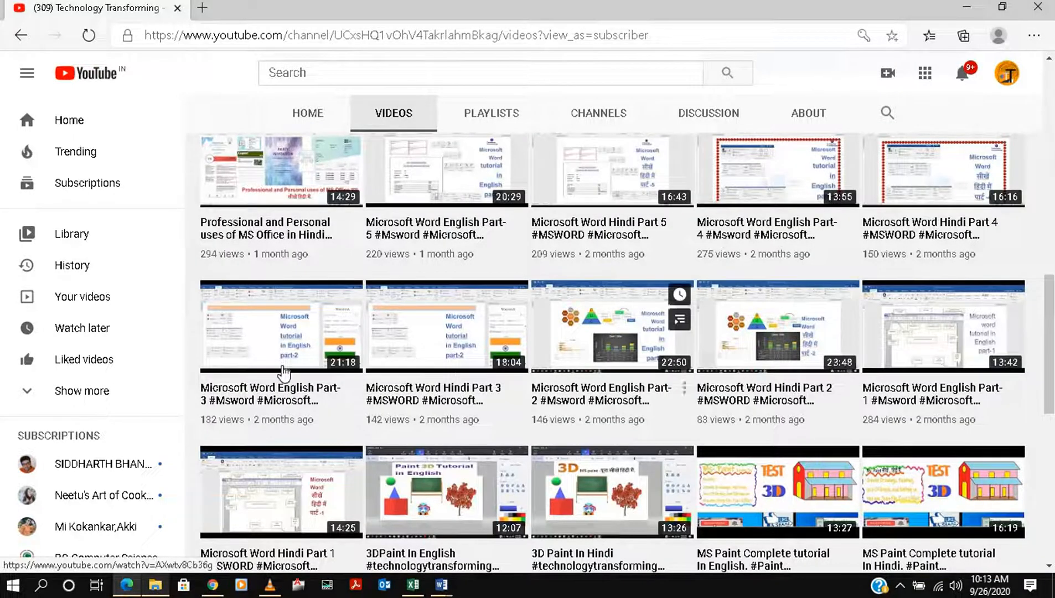
scroll(825, 410, up, 2)
scroll(552, 394, up, 1)
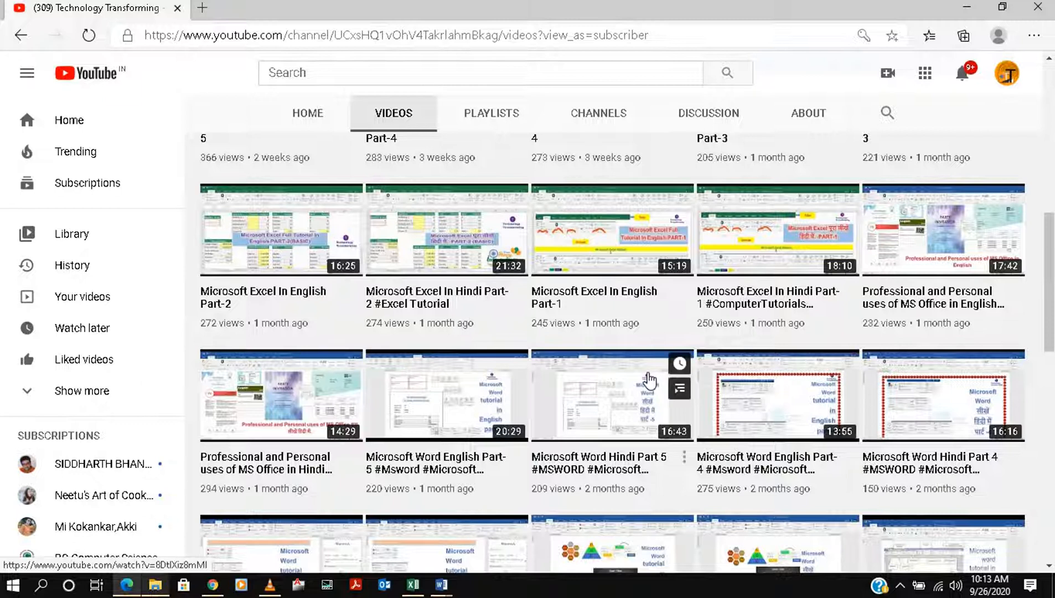
scroll(649, 379, up, 1)
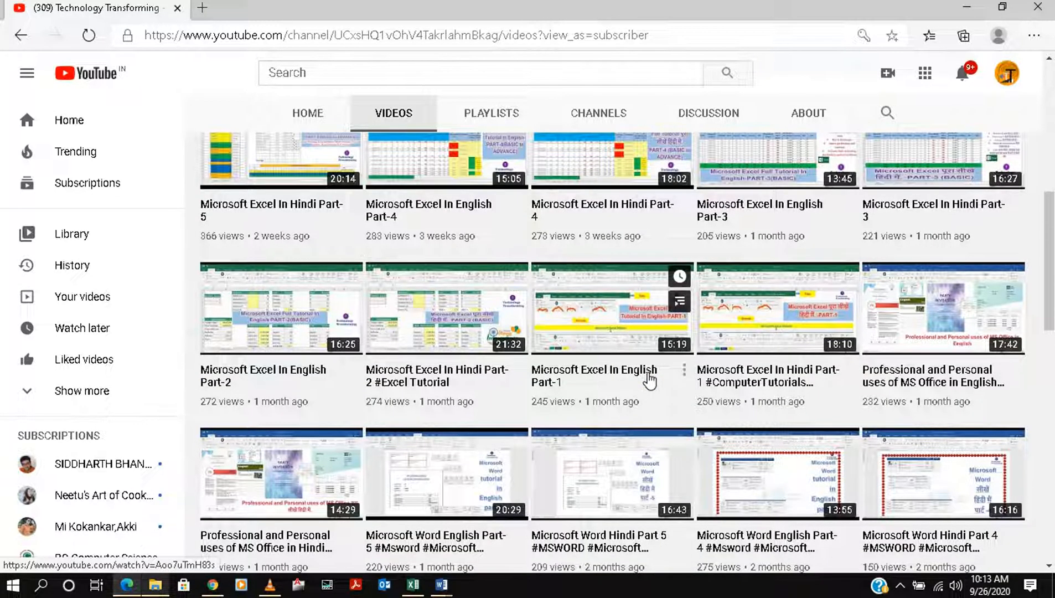
scroll(666, 404, up, 2)
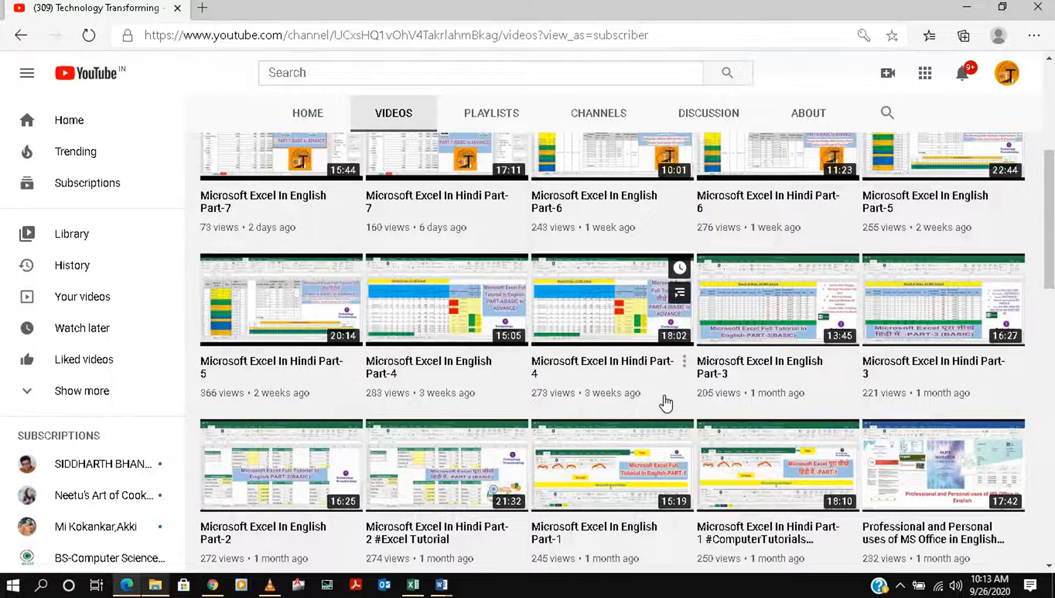
scroll(666, 401, up, 3)
scroll(609, 360, down, 2)
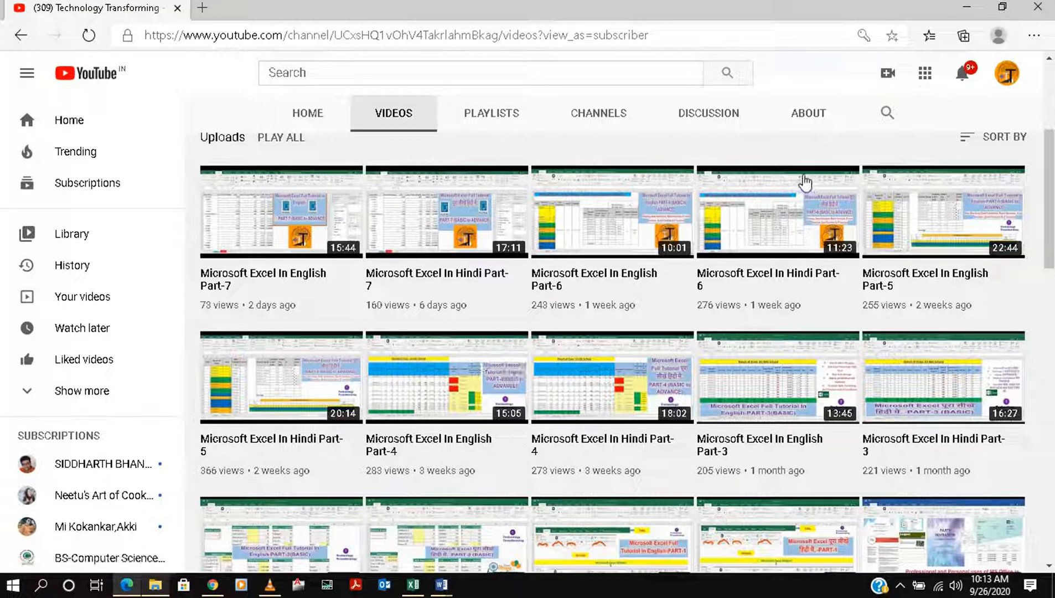
scroll(803, 177, up, 4)
scroll(803, 177, up, 1)
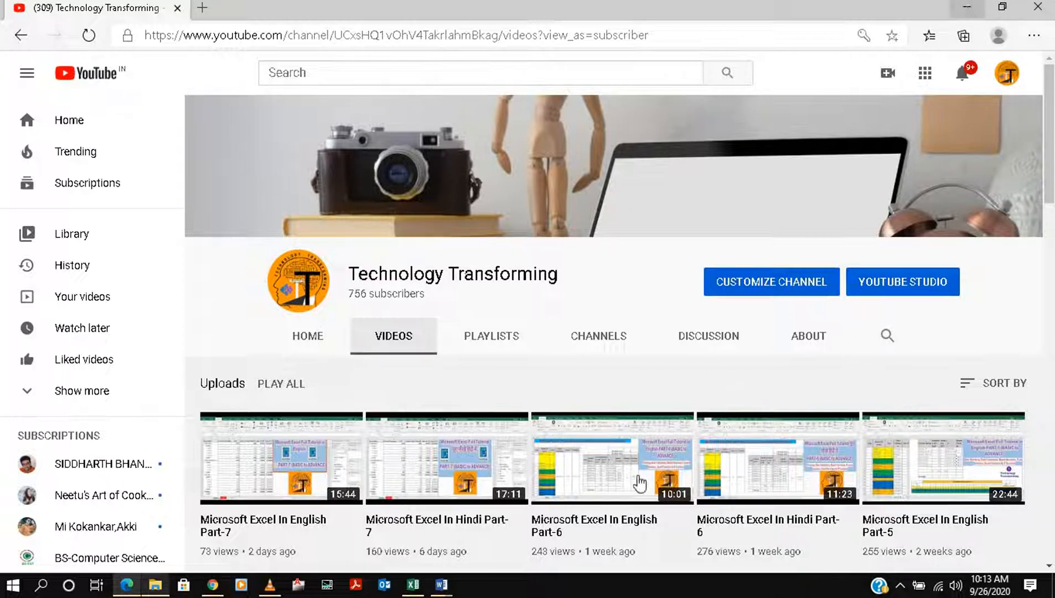
Switch to the MIS Data english.xlsx workbook in Excel and review the flight revenue records on the Data sheet
click(968, 7)
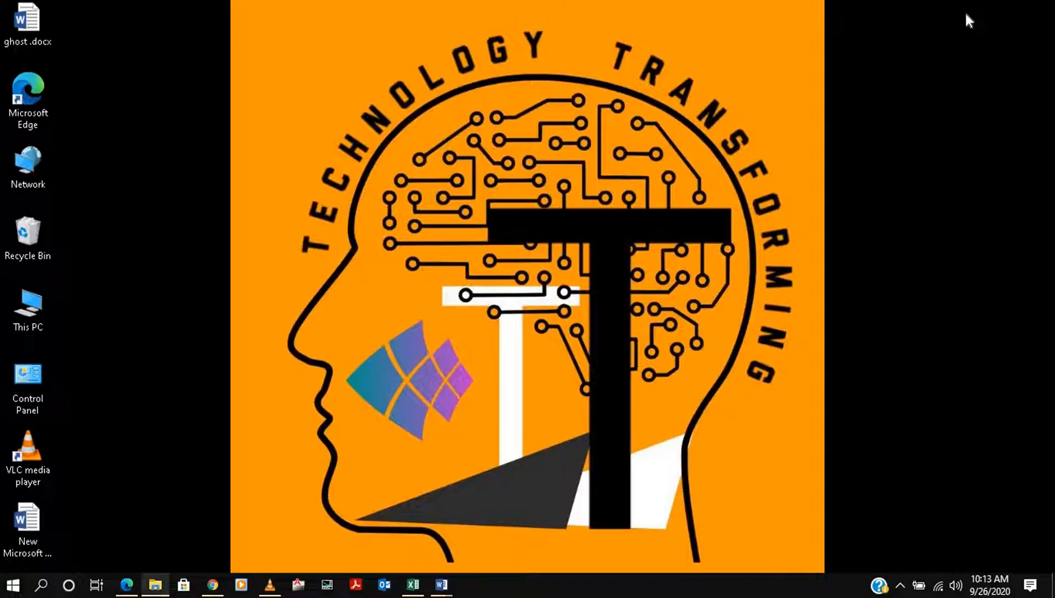
click(415, 587)
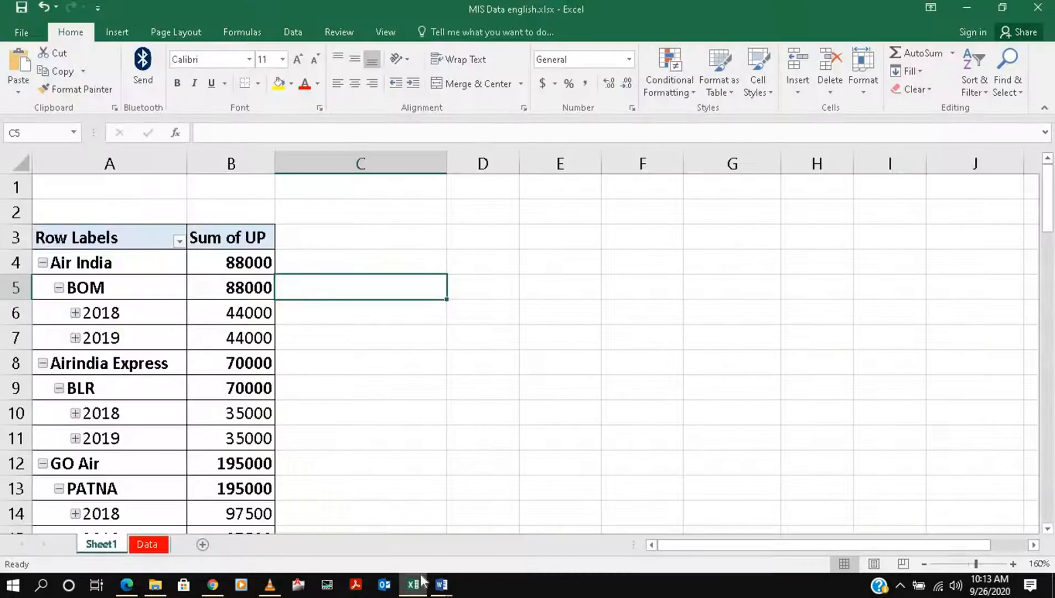
click(153, 547)
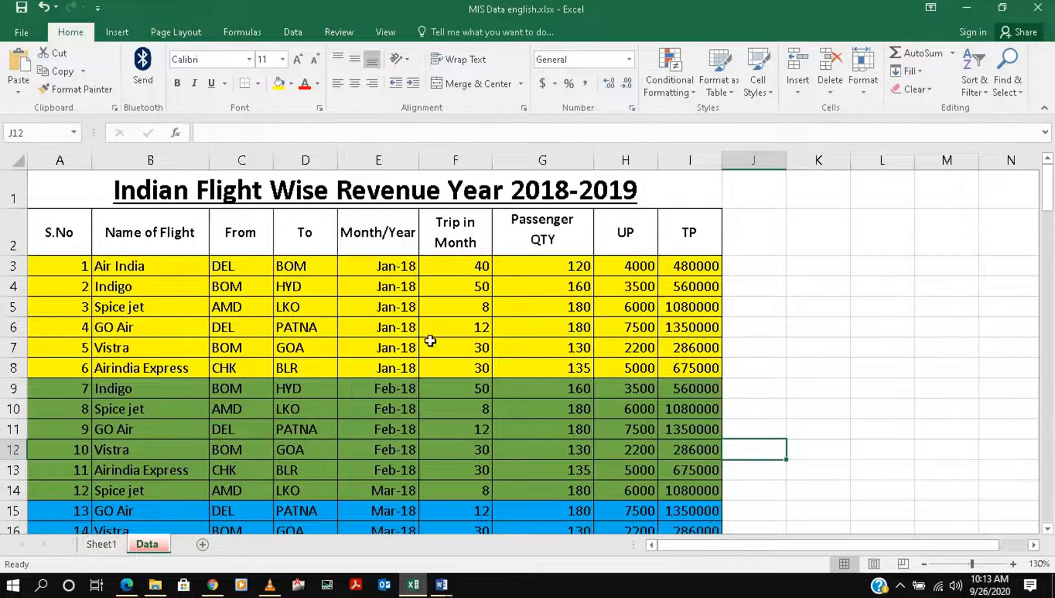
scroll(426, 334, down, 17)
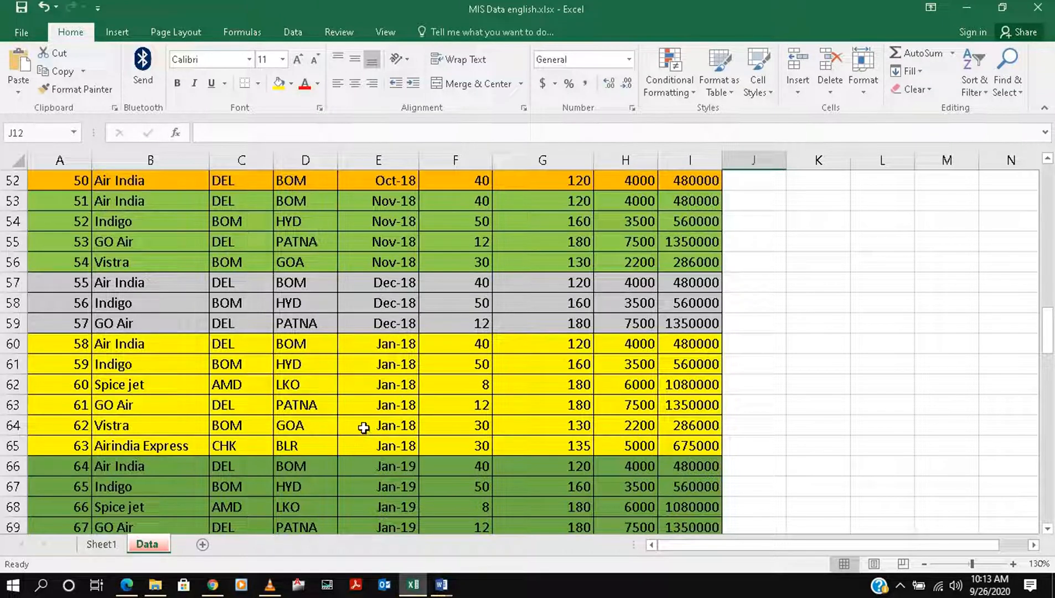
In the Sheet1 PivotTable, remove To, Month/Year, UP, Quarters and Years, and add TP as the summed value for each flight name
click(99, 544)
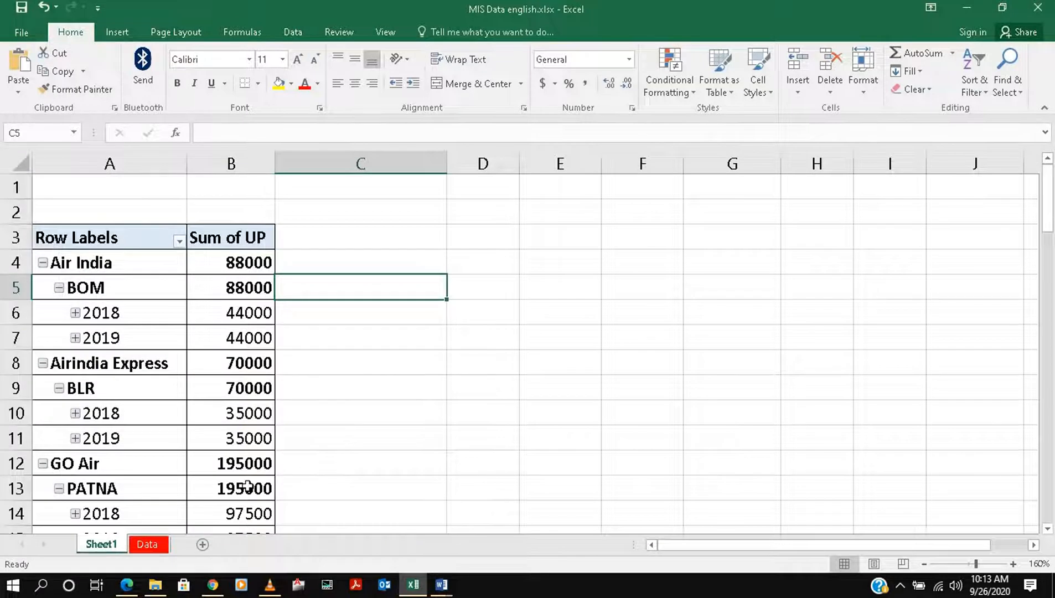
click(116, 35)
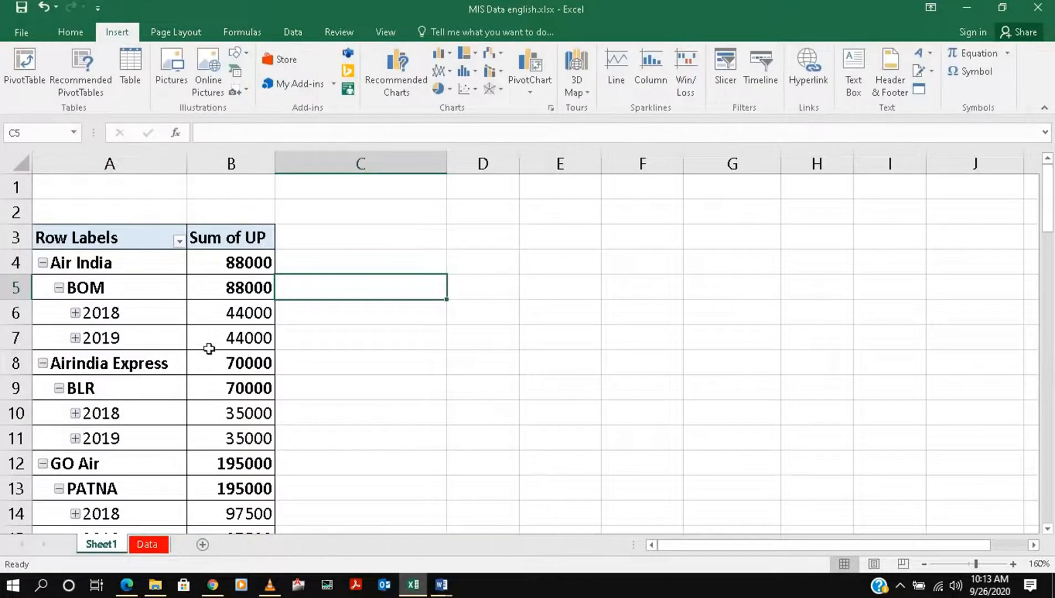
scroll(302, 446, down, 4)
scroll(292, 410, up, 4)
click(192, 284)
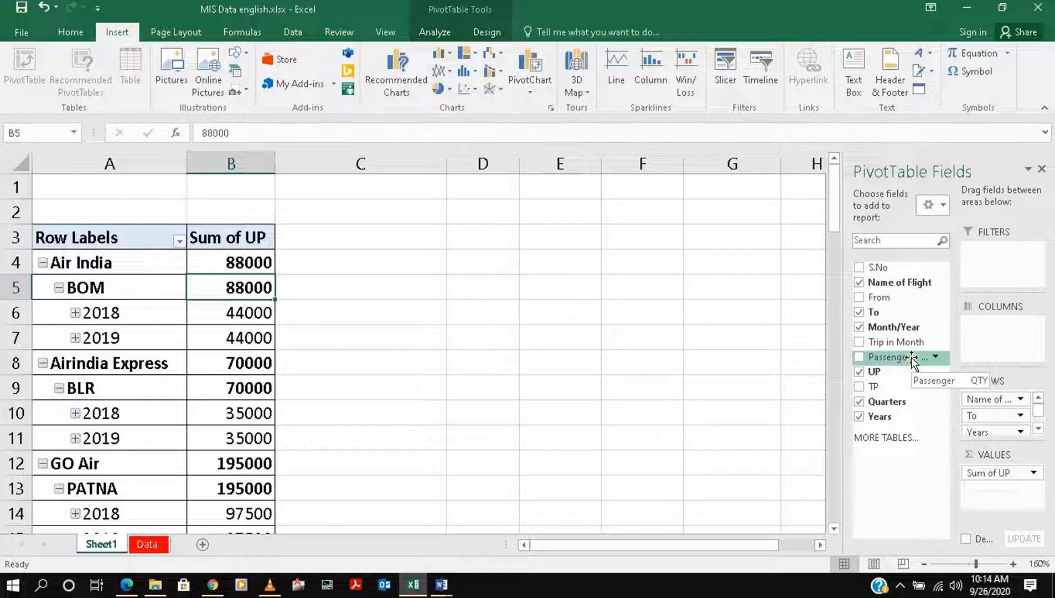
click(860, 314)
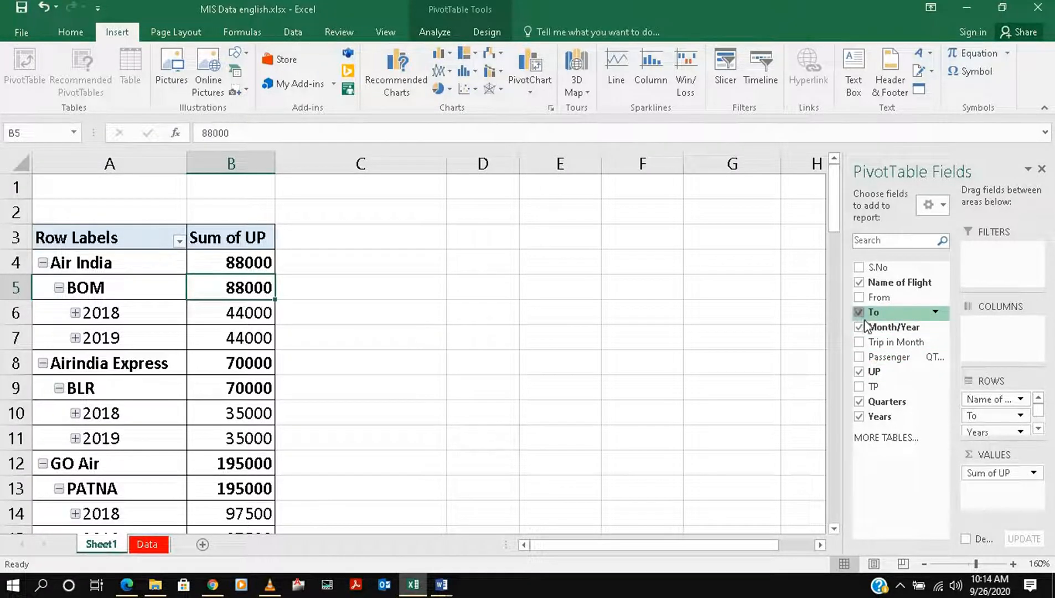
click(862, 328)
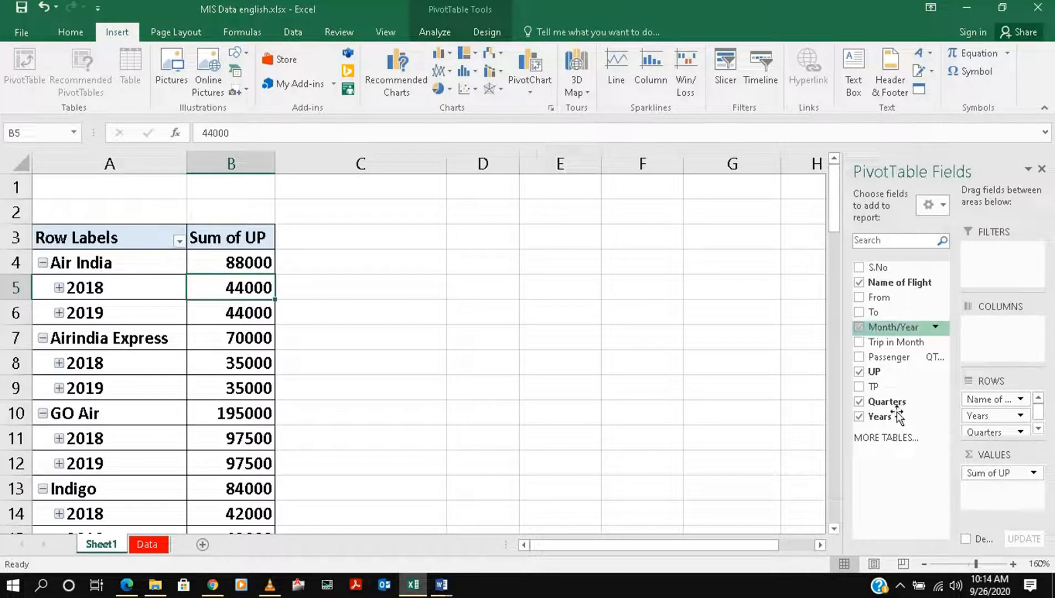
click(860, 372)
click(859, 402)
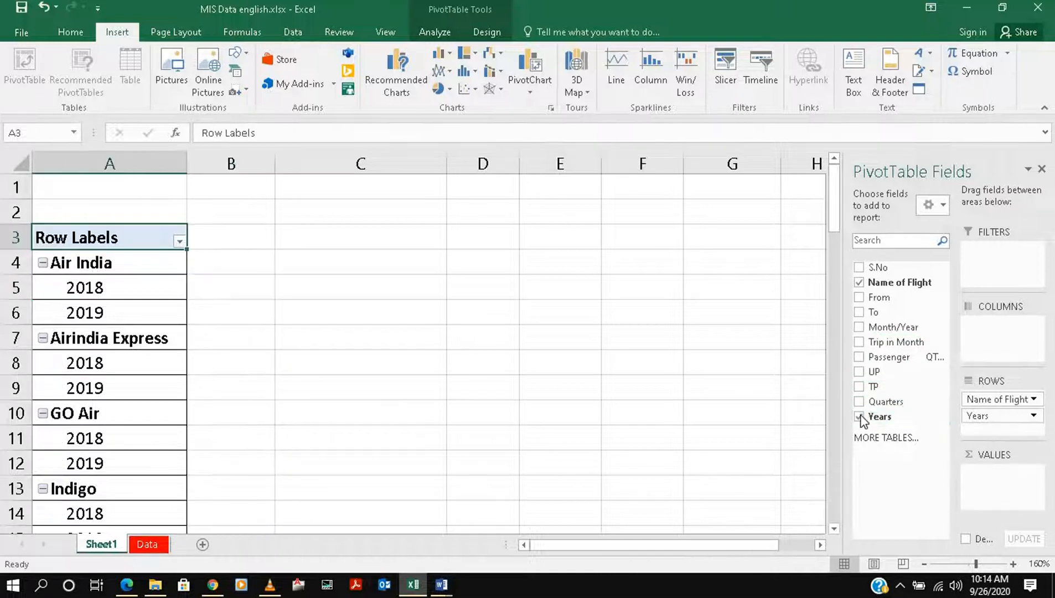
click(859, 416)
click(858, 387)
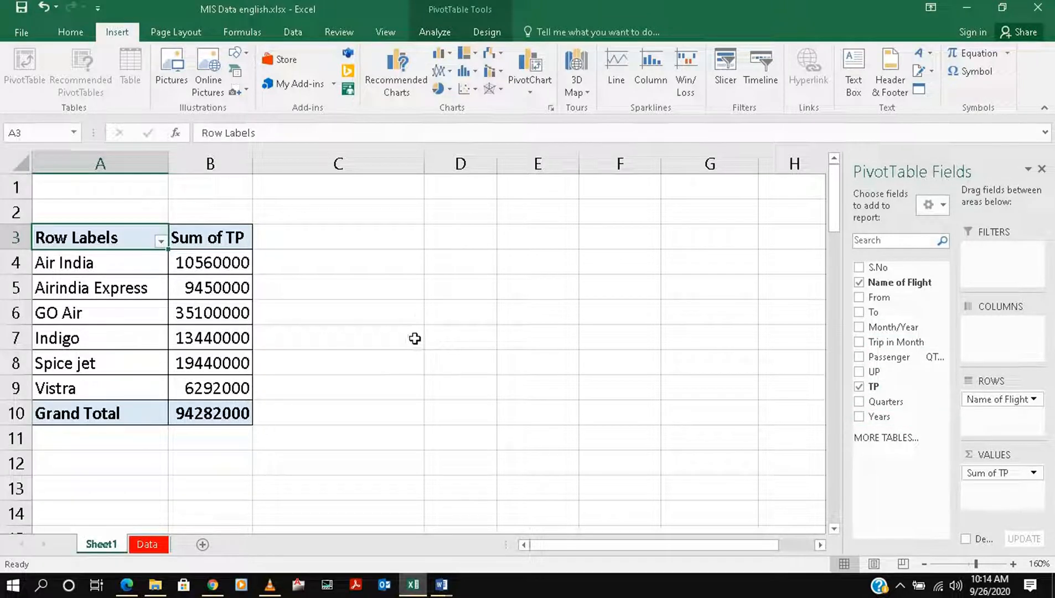
Insert a Name of Flight slicer for the PivotTable and shrink it to about 2.21" high by 1.97" wide
click(434, 32)
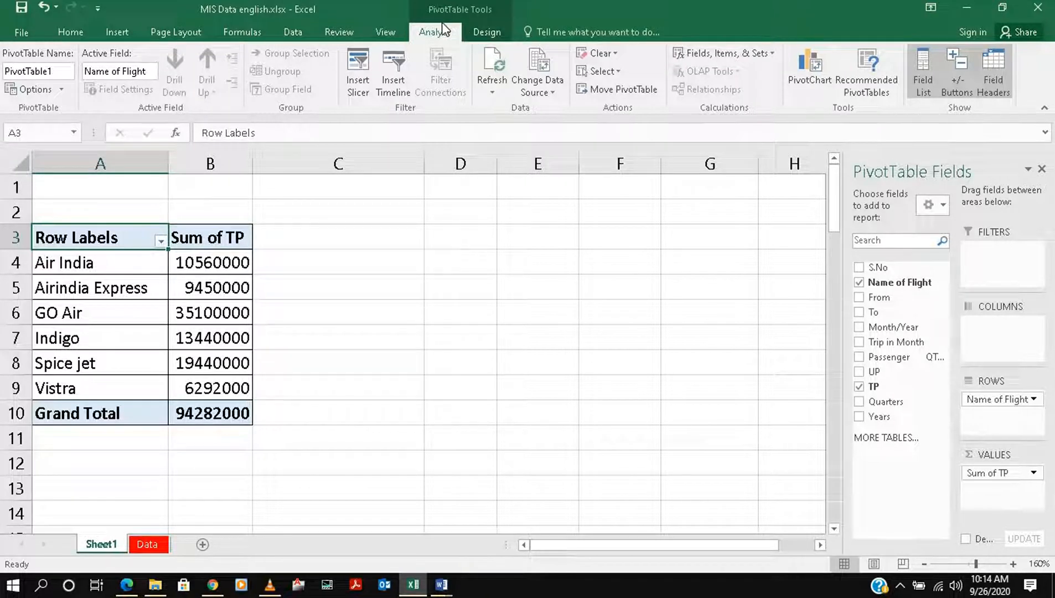
click(358, 92)
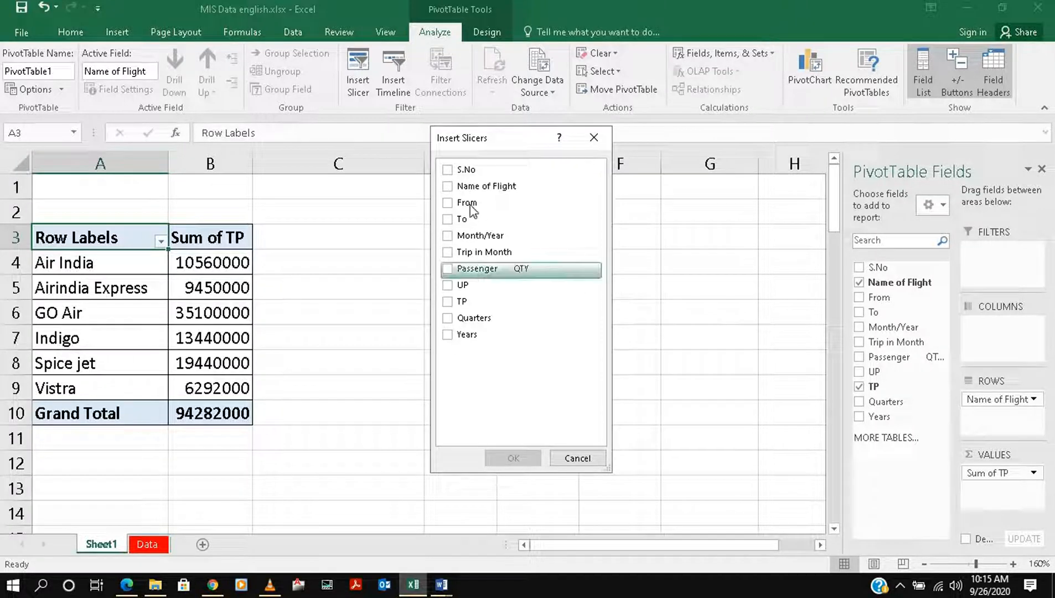
click(450, 187)
click(512, 458)
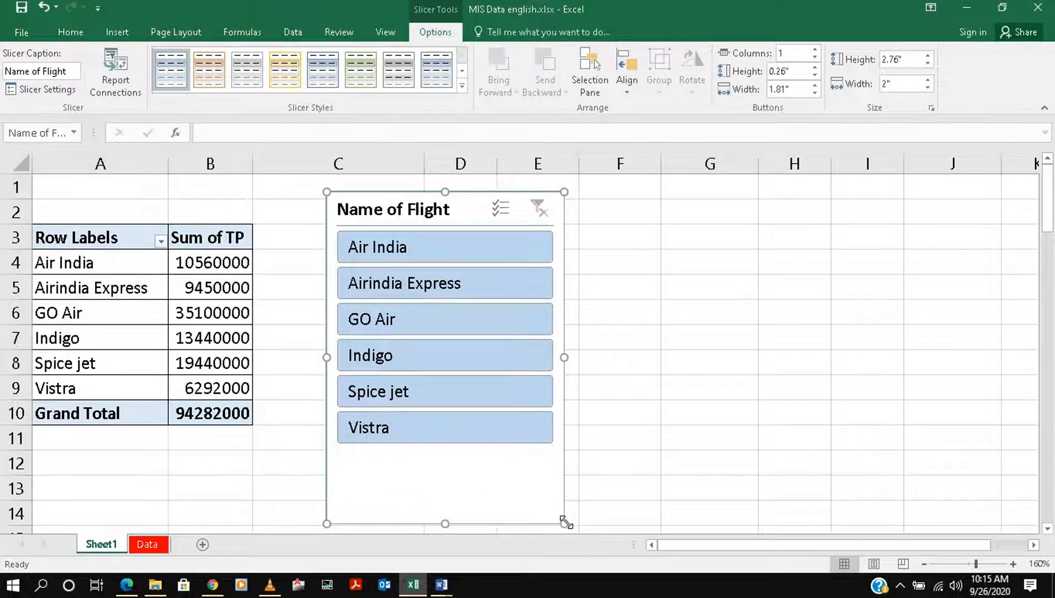
drag(565, 521, 561, 457)
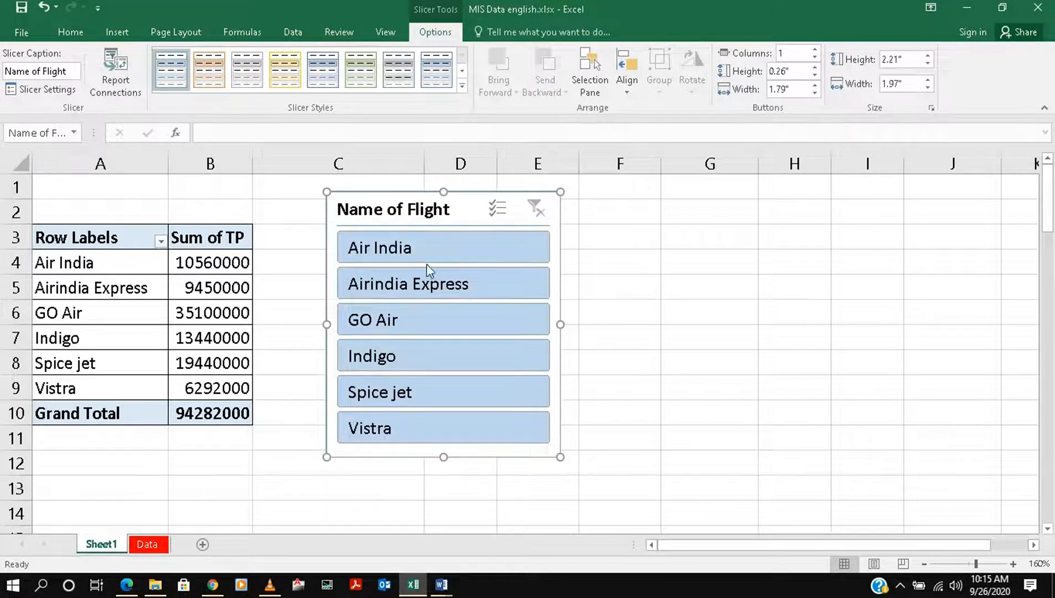
Use the slicer to filter the PivotTable by Air India, GO Air and Indigo in turn, and clear the filter
click(382, 253)
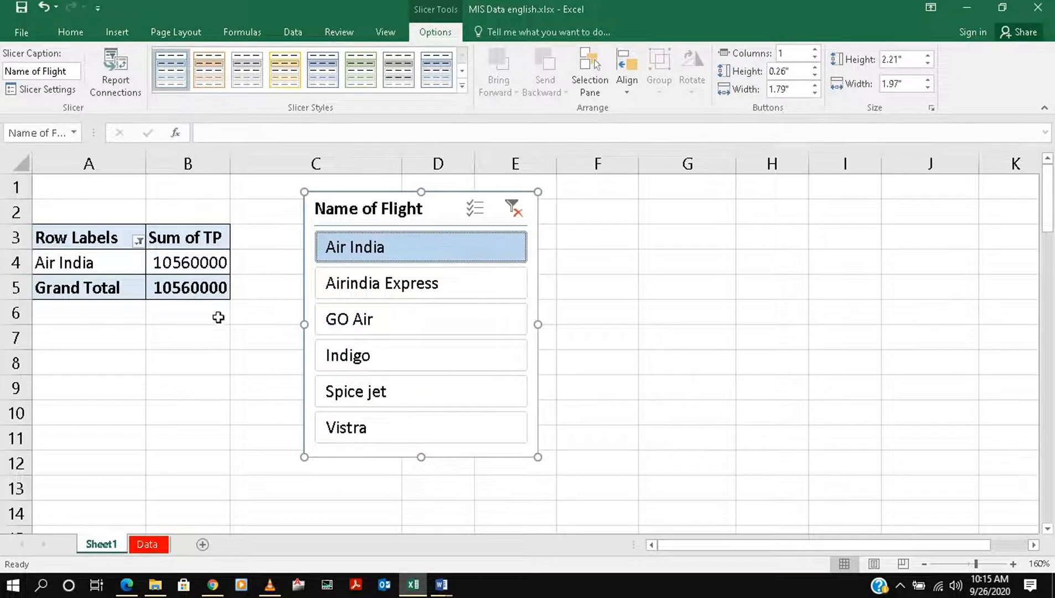
click(346, 327)
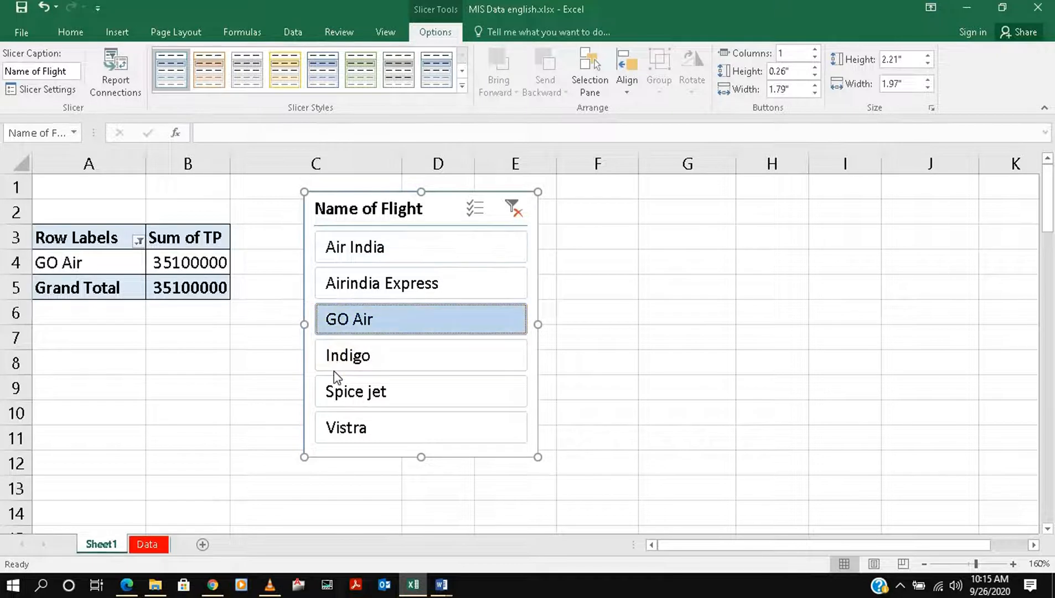
click(332, 358)
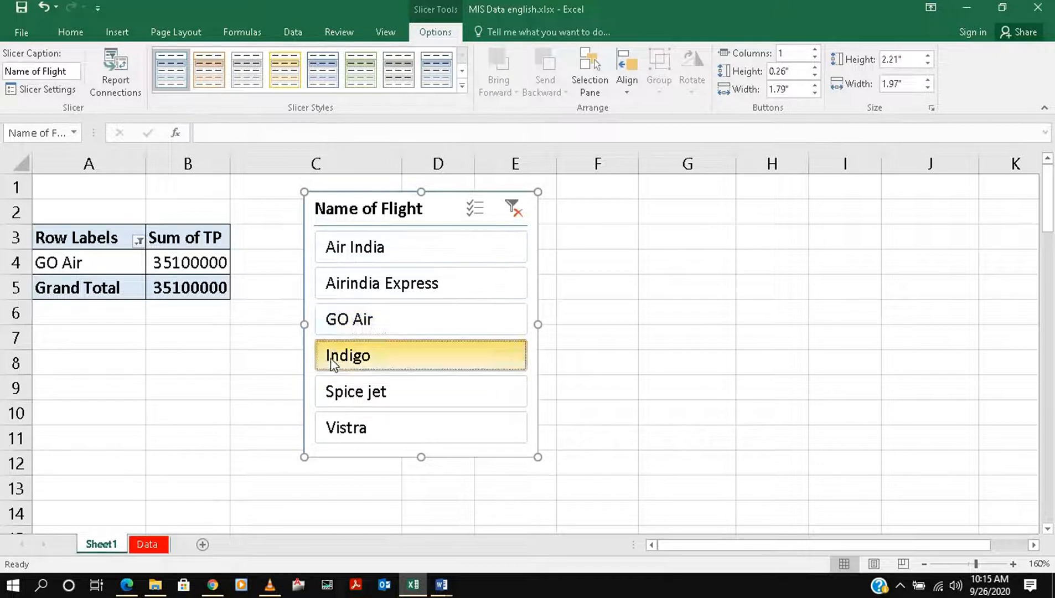
click(514, 209)
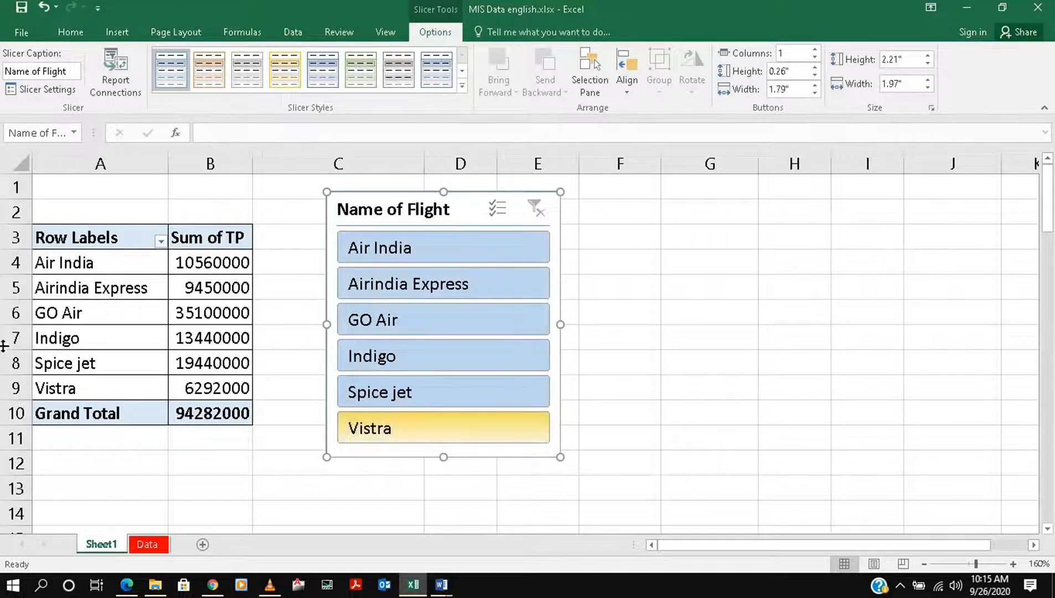
Try Slicer Style Light 3 and the light yellow and blue styles while filtering by Indigo, Air India and Airindia Express
click(418, 355)
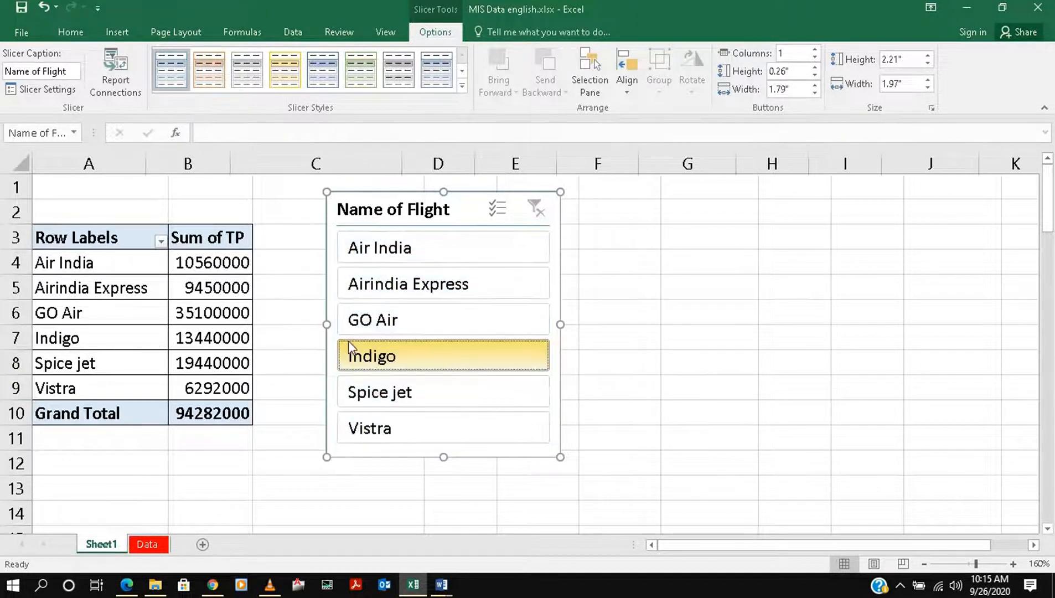
click(437, 256)
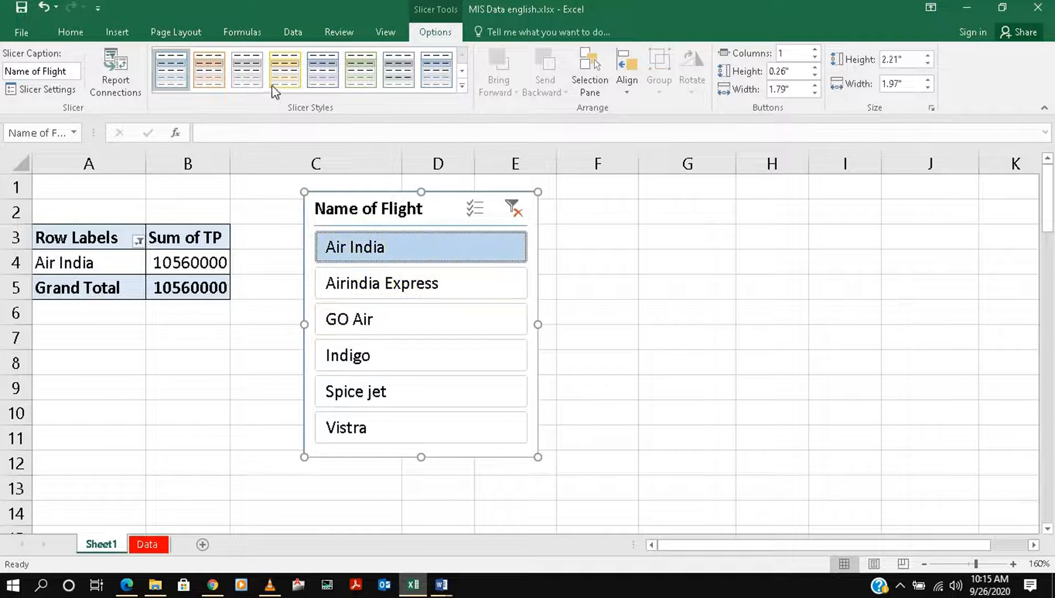
click(246, 77)
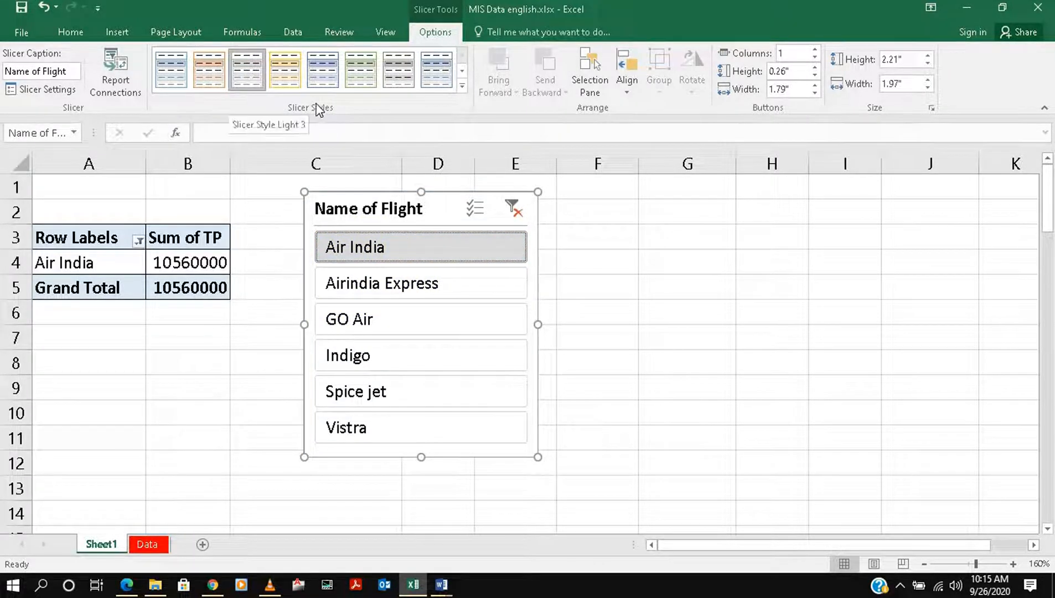
click(488, 351)
click(287, 80)
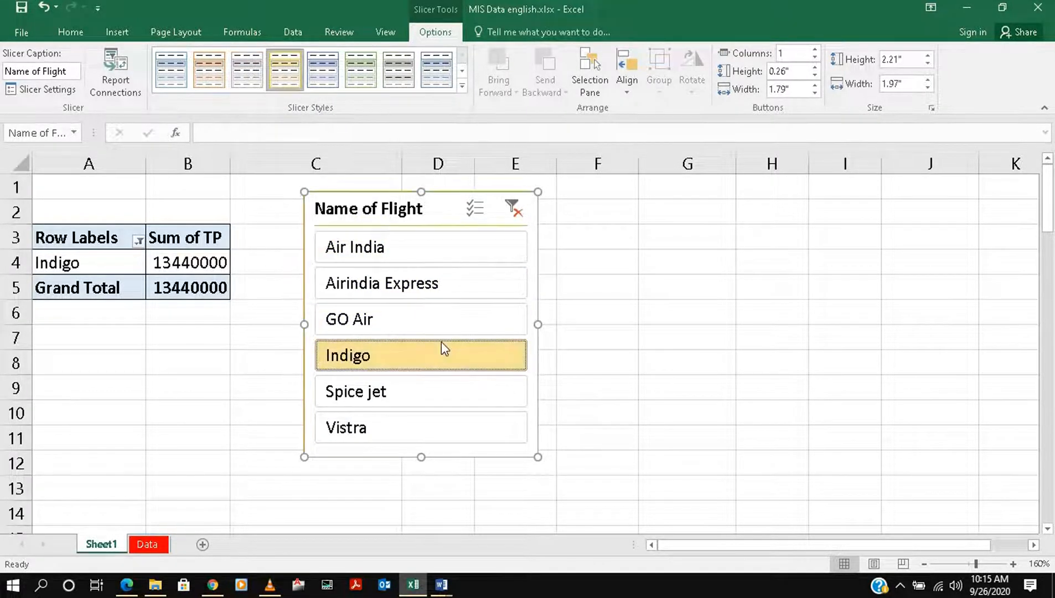
click(463, 247)
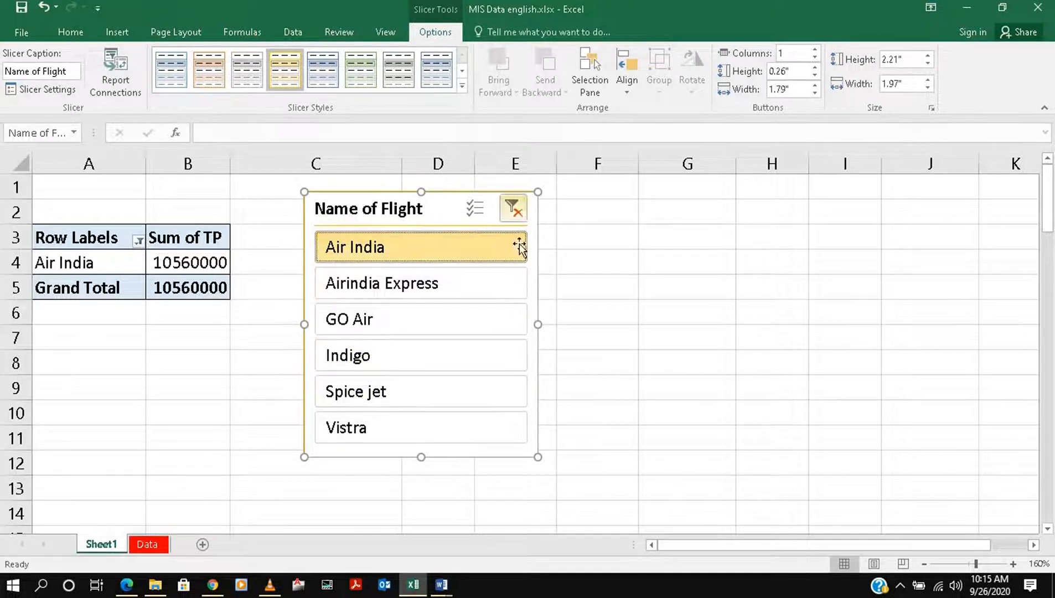
click(338, 82)
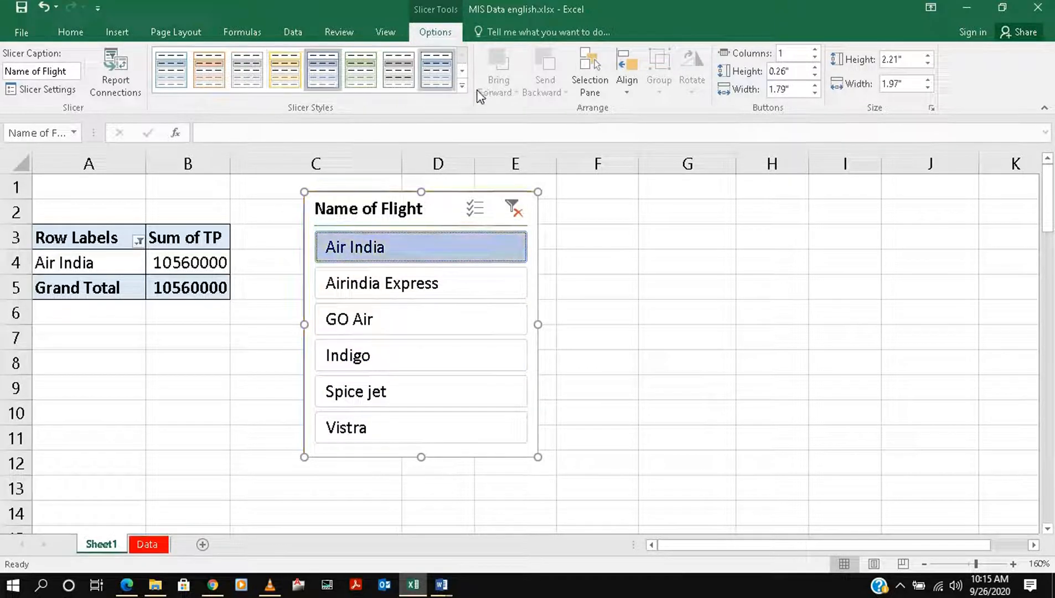
click(381, 283)
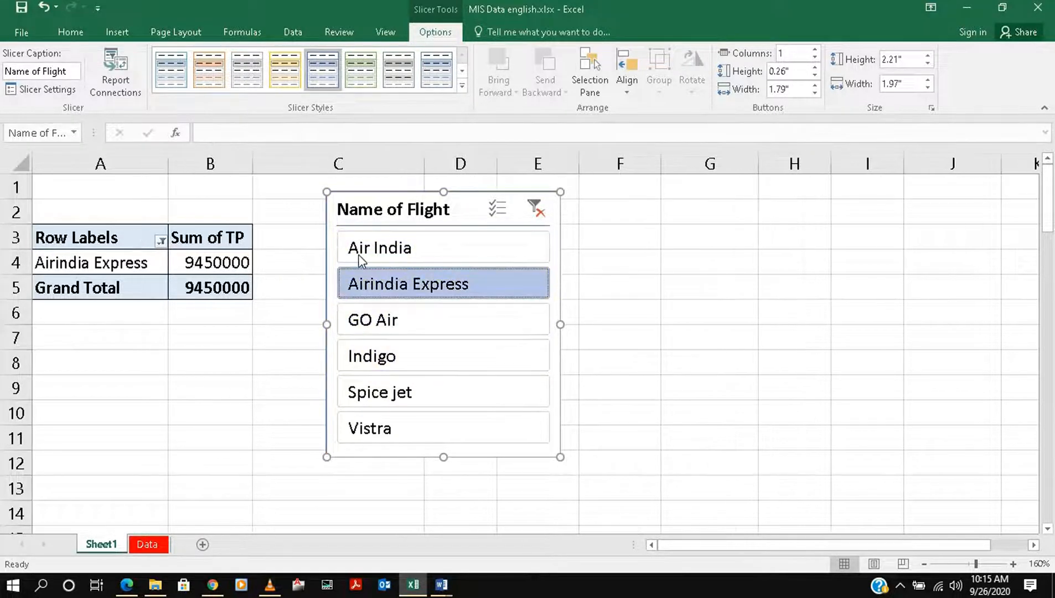
Clear the flight filter on the slicer and apply the light yellow slicer style
click(535, 208)
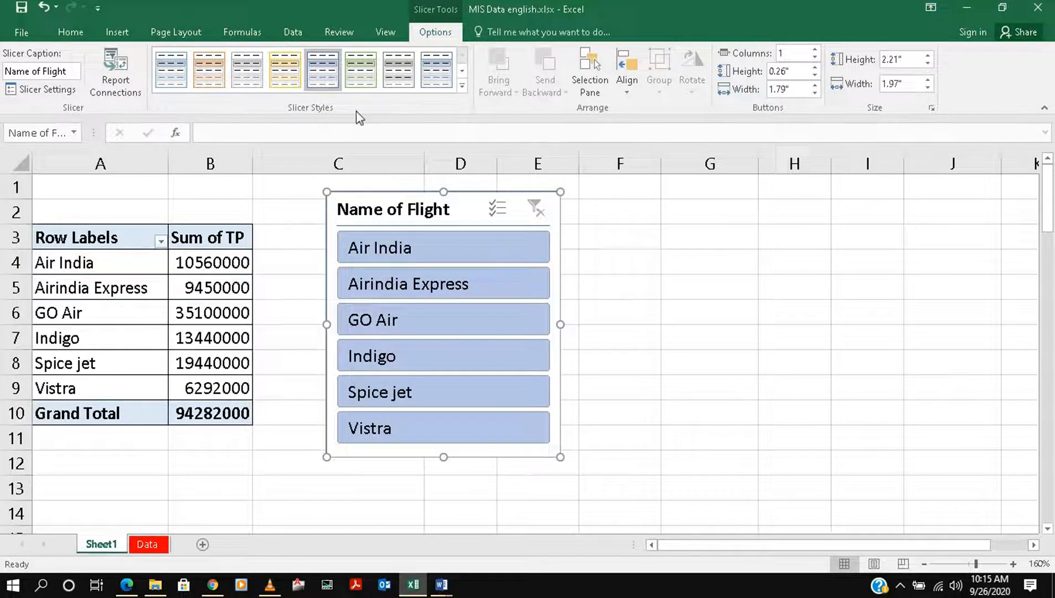
click(285, 75)
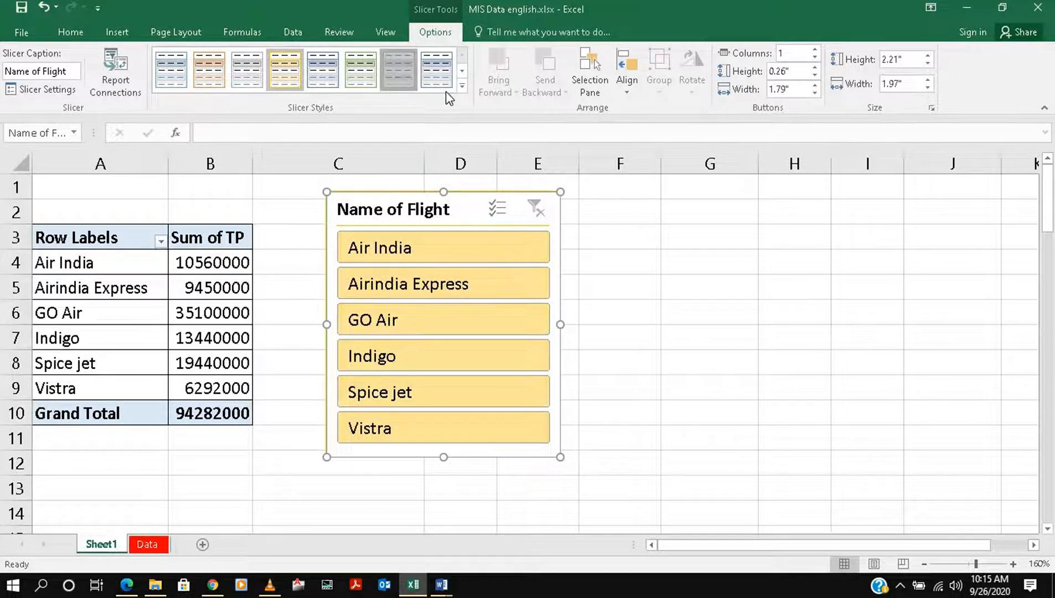
Apply the last light slicer style, the blue one, and try four, three and two columns before returning to one
click(437, 69)
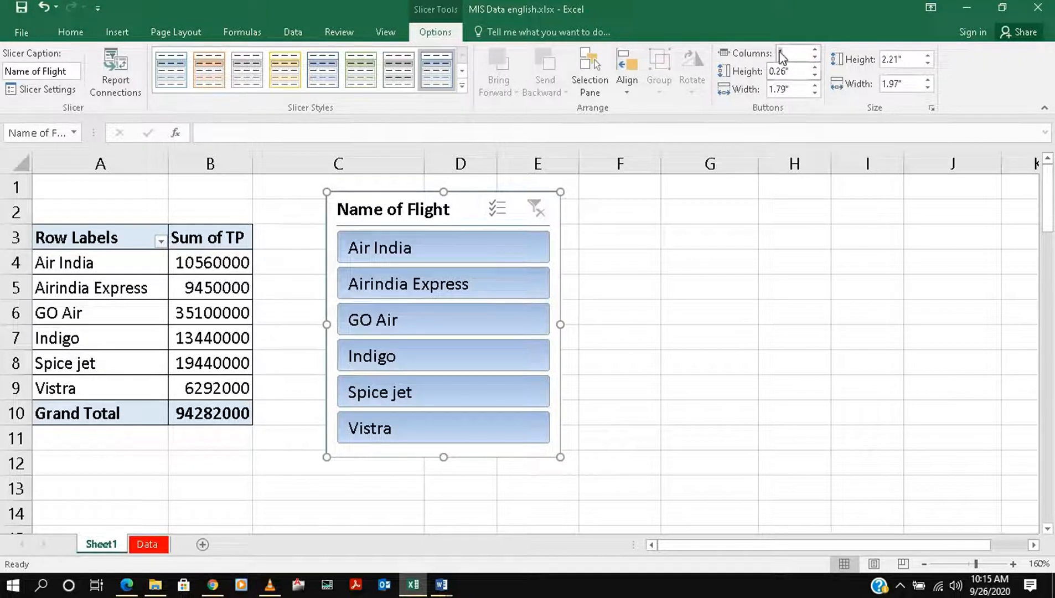
click(817, 50)
click(816, 49)
click(816, 50)
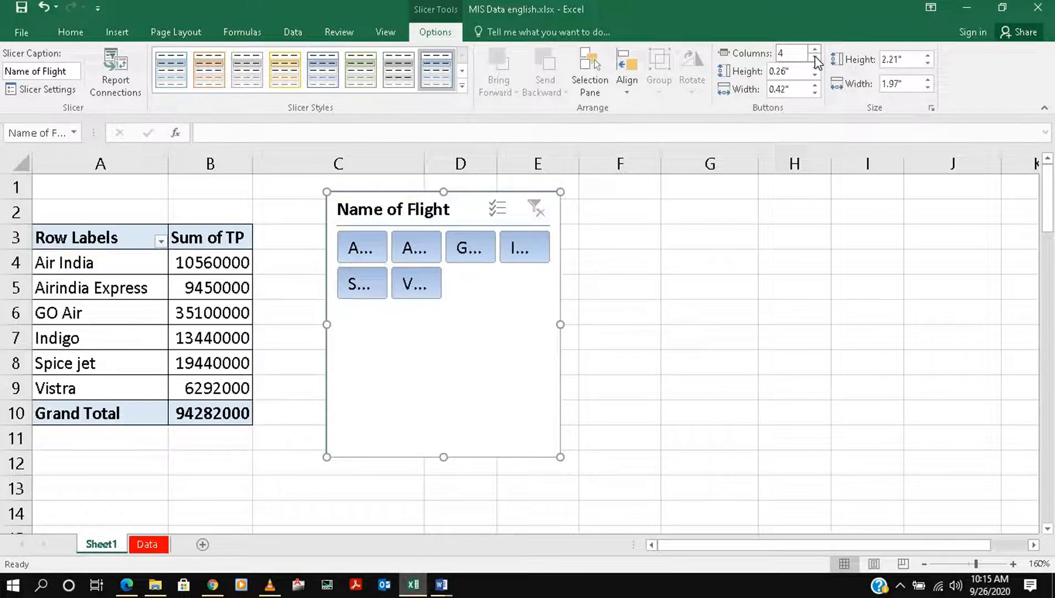
click(815, 58)
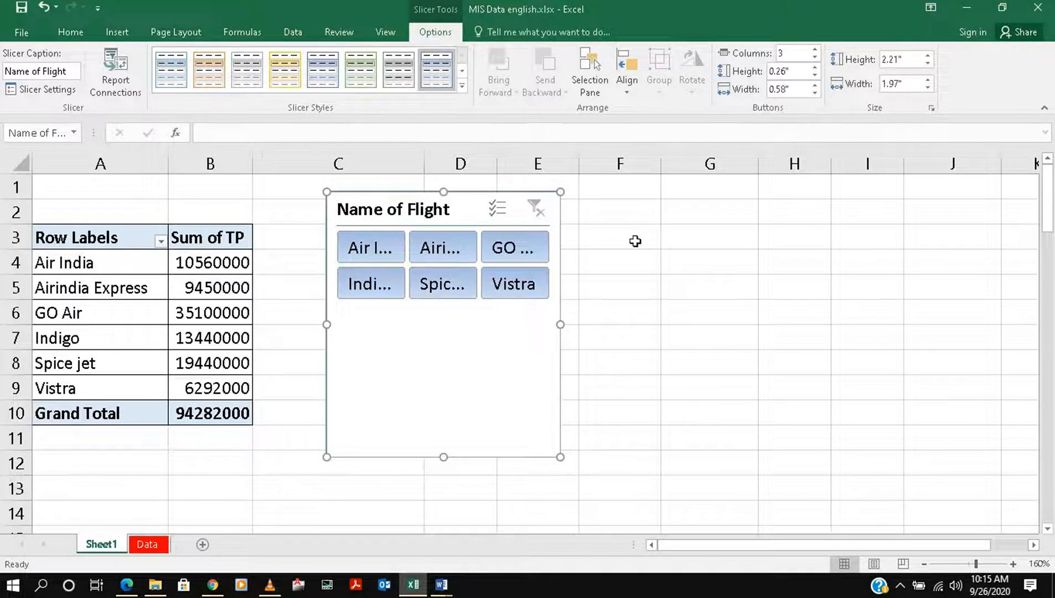
click(815, 57)
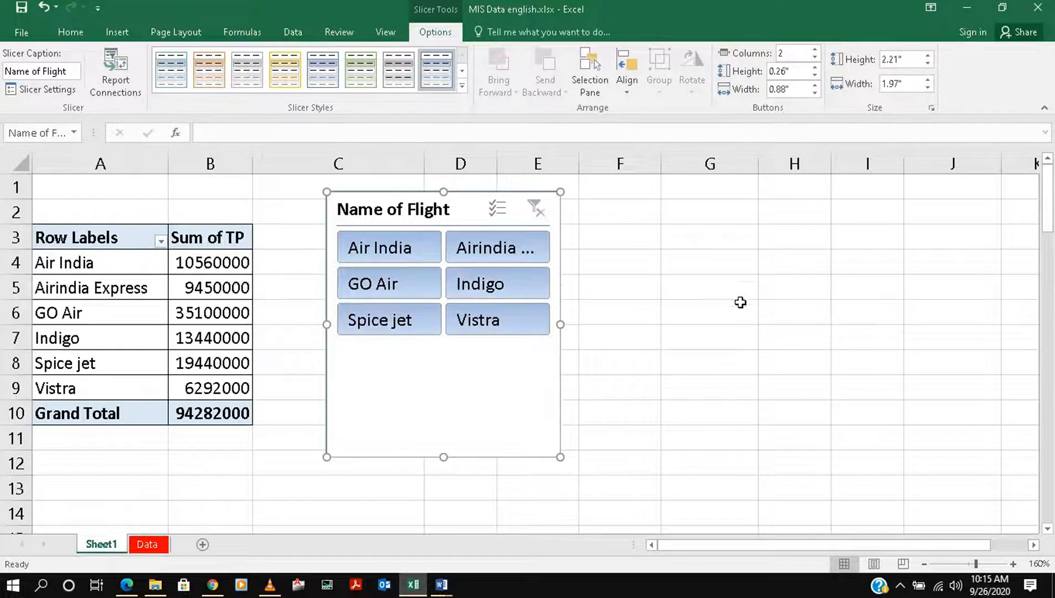
click(815, 57)
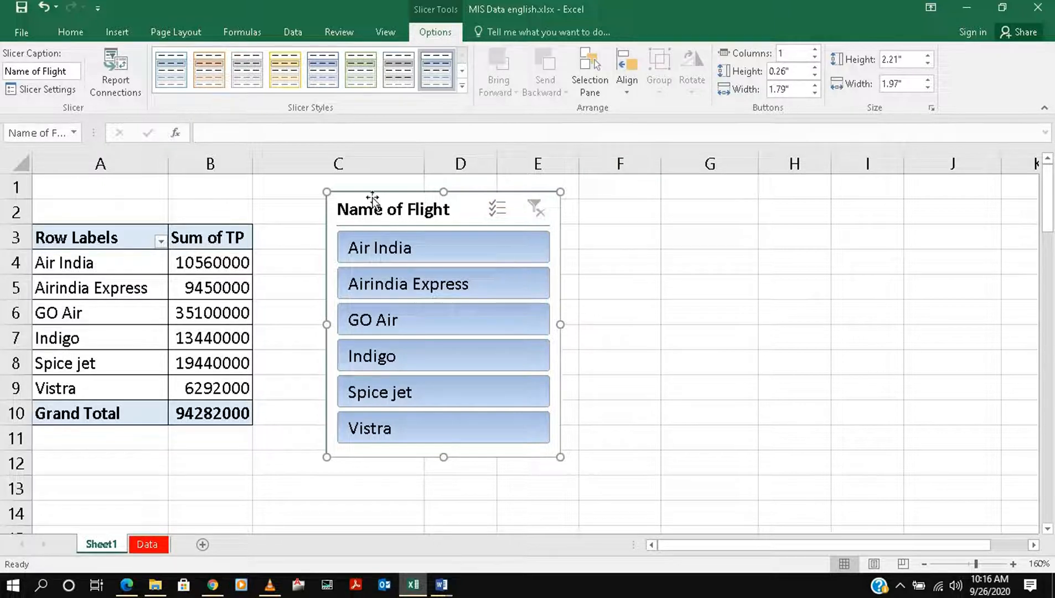
Examine the slicer's settings for name, header caption, item sorting and items with no data
click(41, 90)
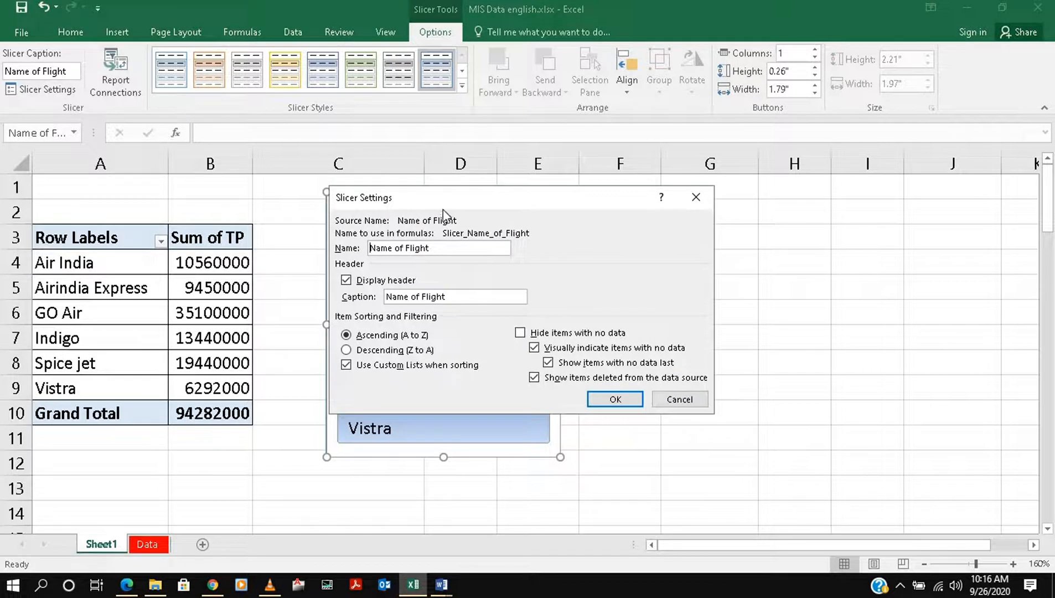
drag(443, 211, 542, 283)
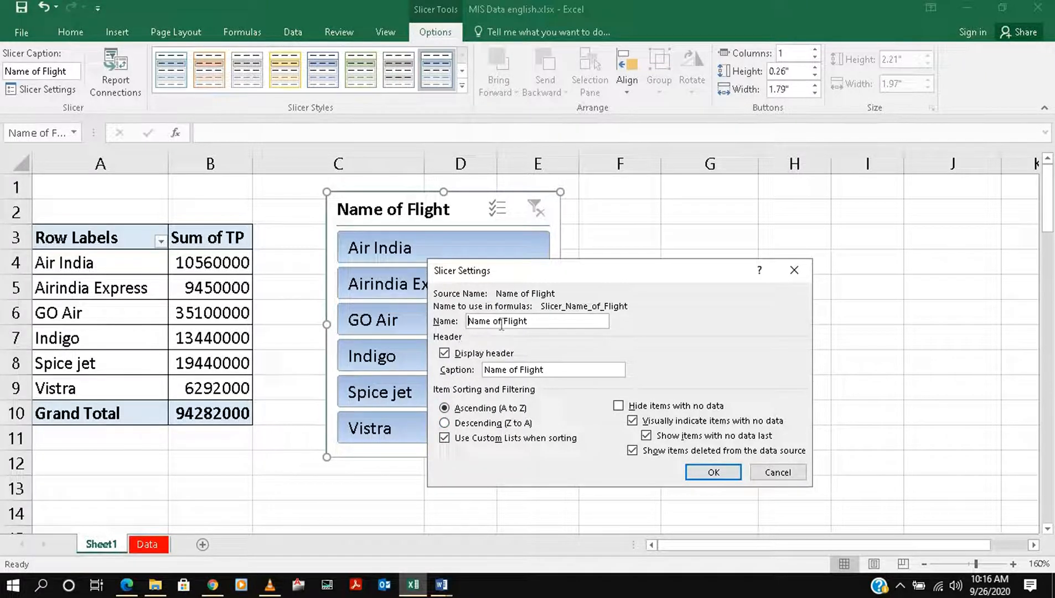
click(714, 472)
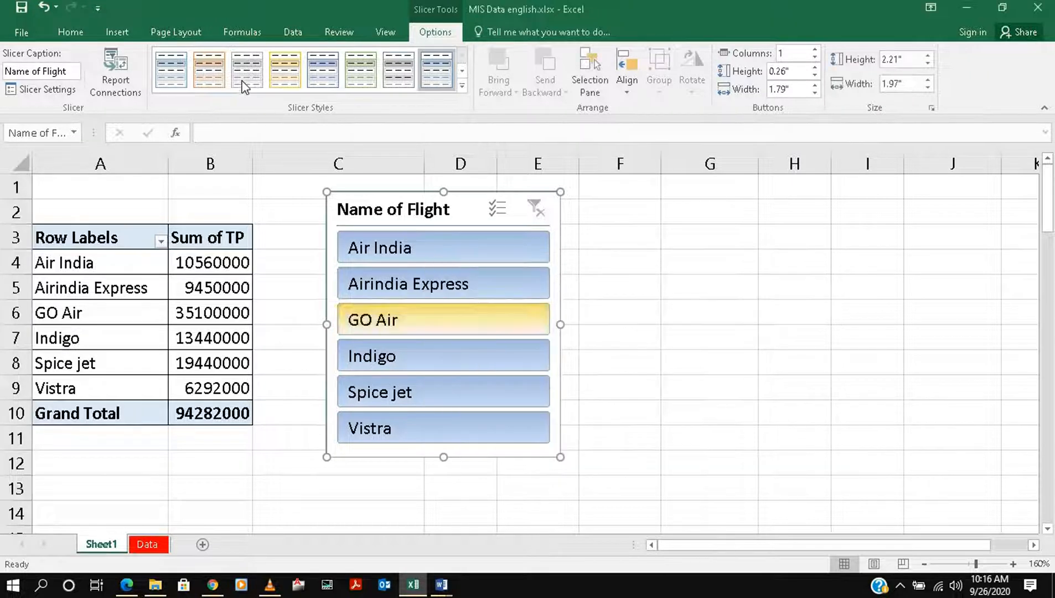
Start a new custom slicer style and give its Whole Slicer element a blue fill
click(460, 85)
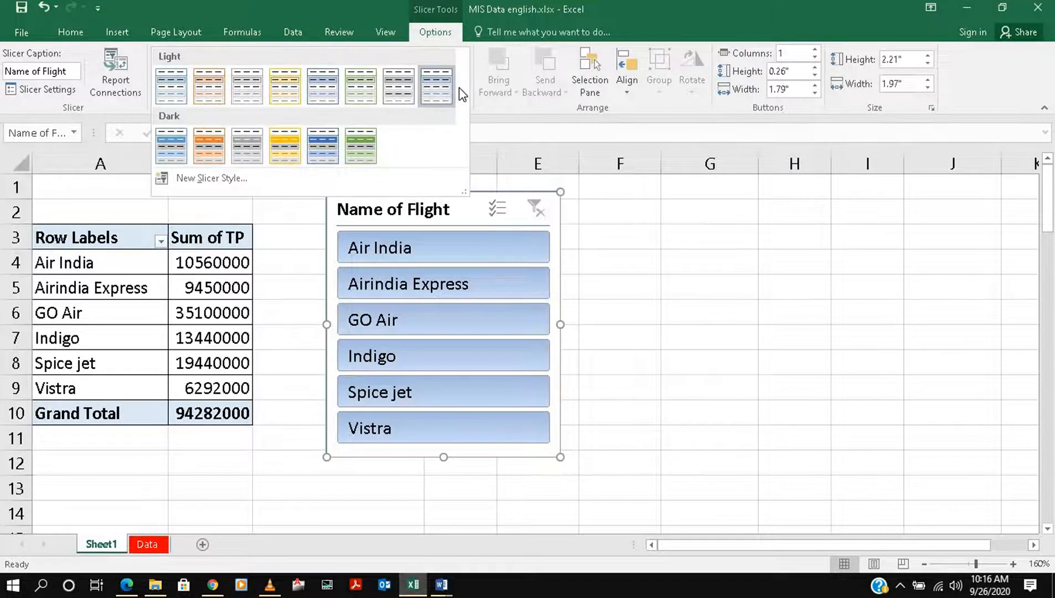
click(205, 178)
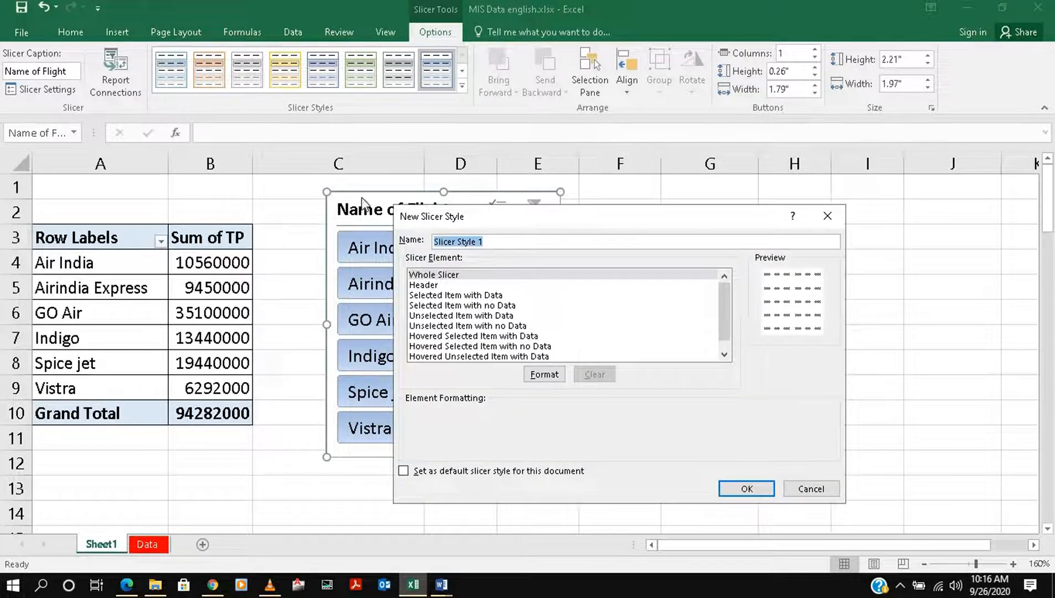
click(530, 380)
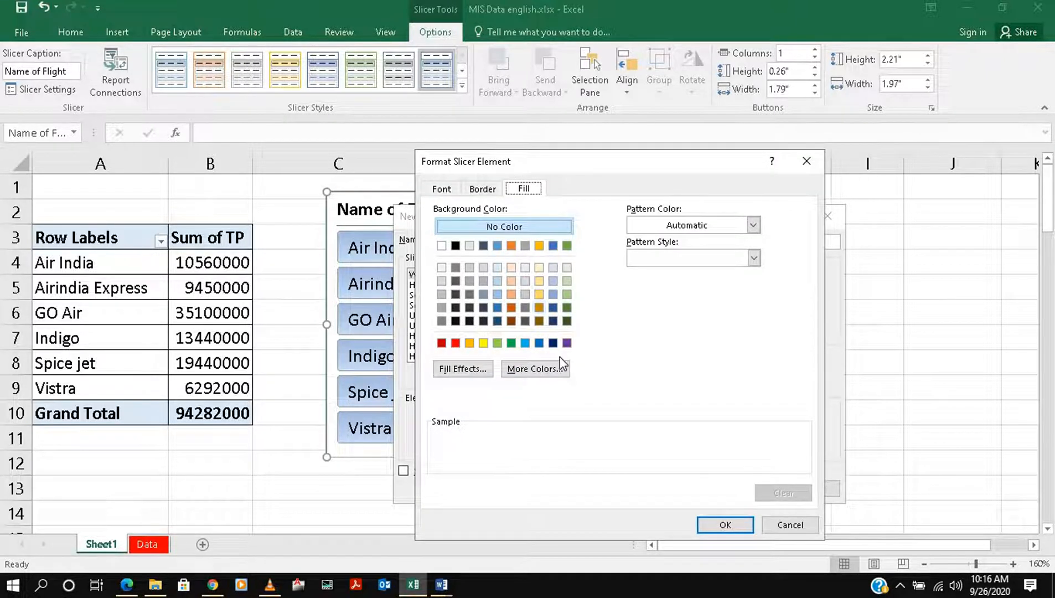
click(500, 247)
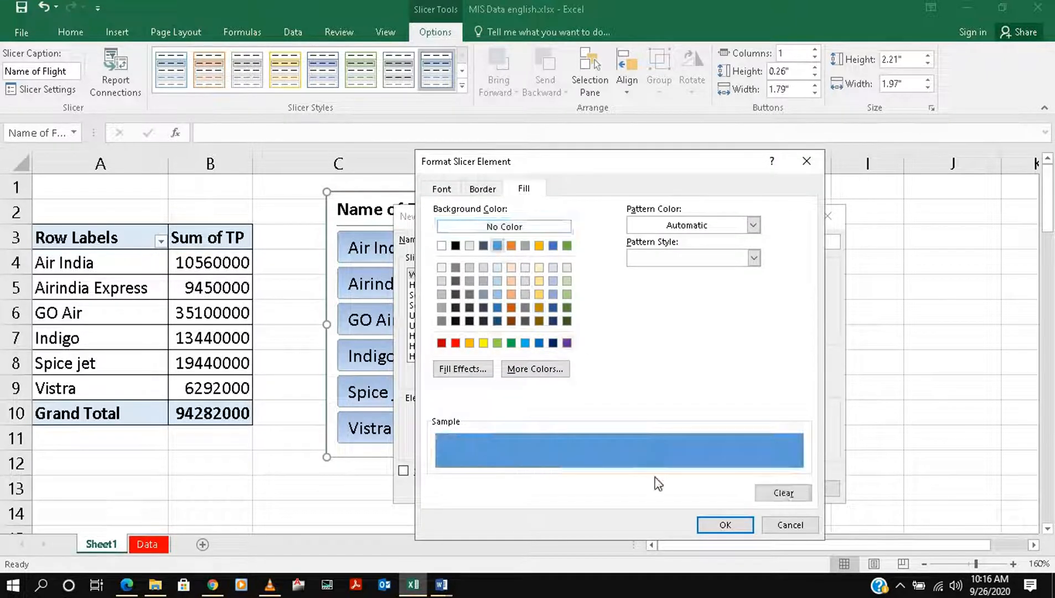
click(725, 524)
Give the Header element of the new slicer style a red fill
click(418, 284)
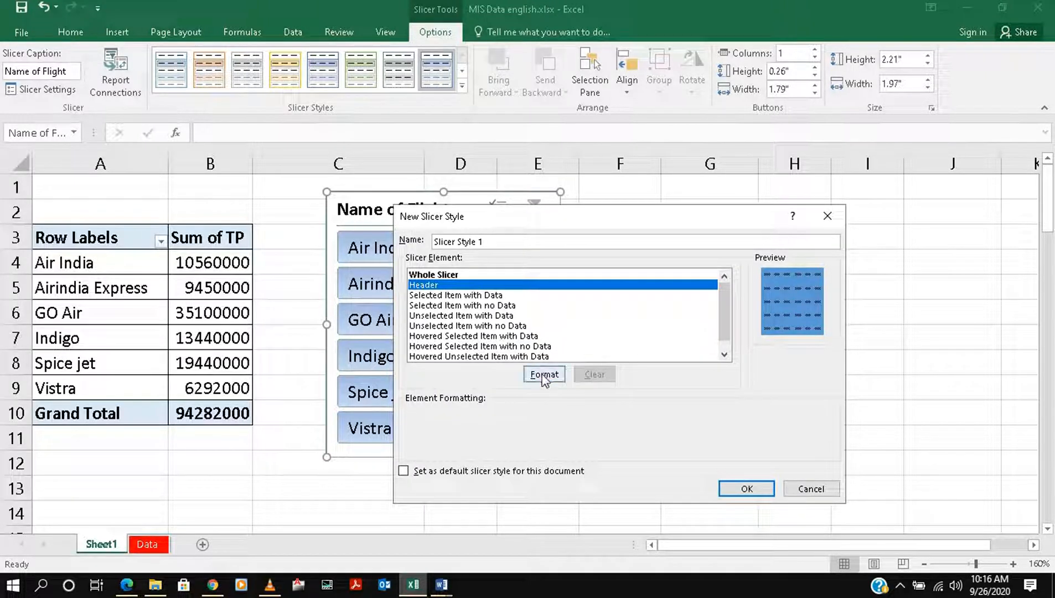
click(548, 375)
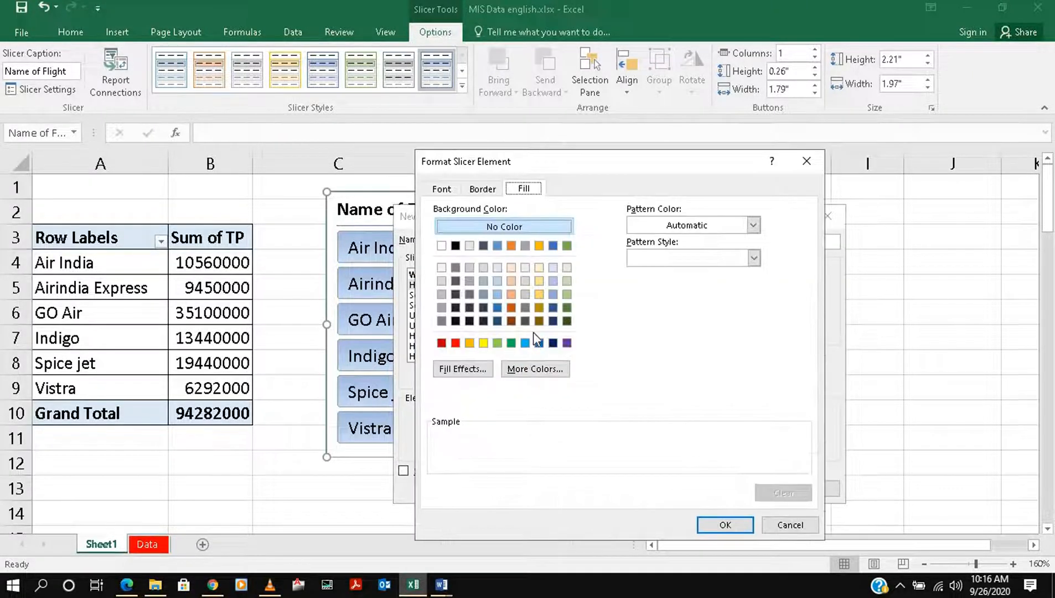
click(455, 342)
click(726, 525)
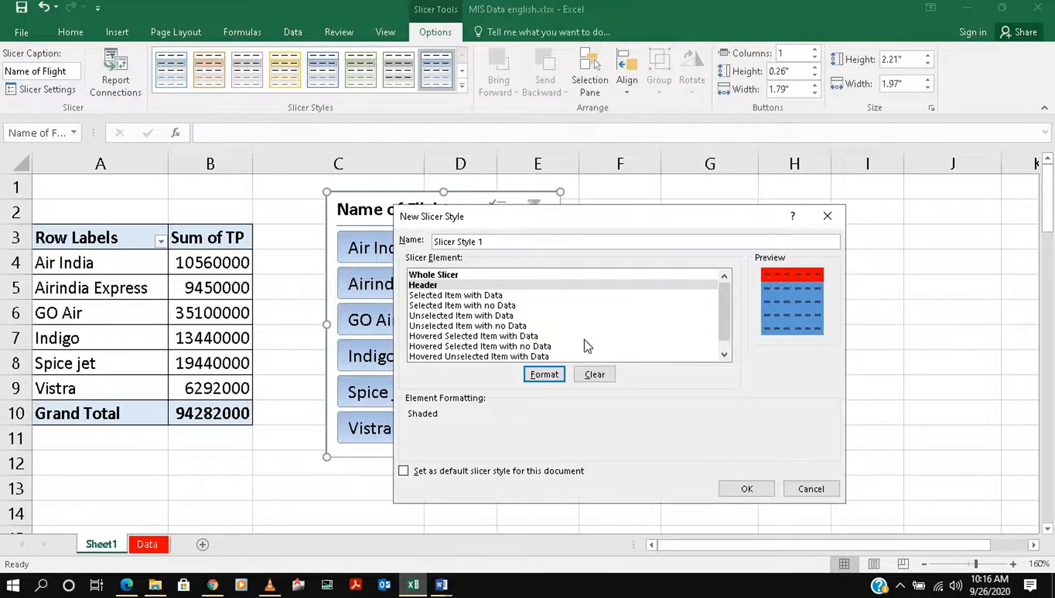
Set a green fill for the Selected Item with Data element of the slicer style
click(479, 295)
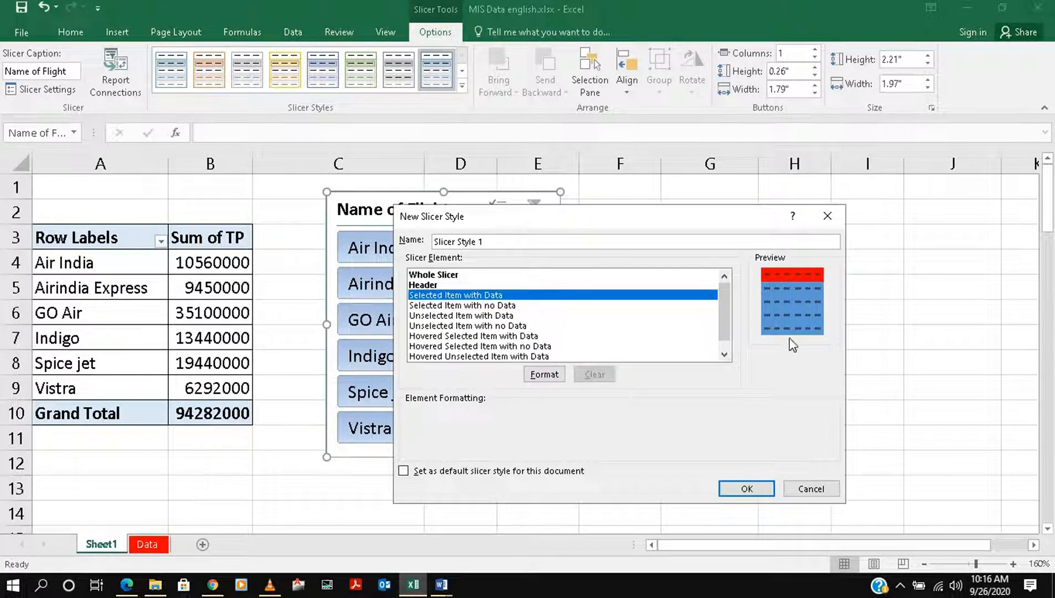
click(544, 375)
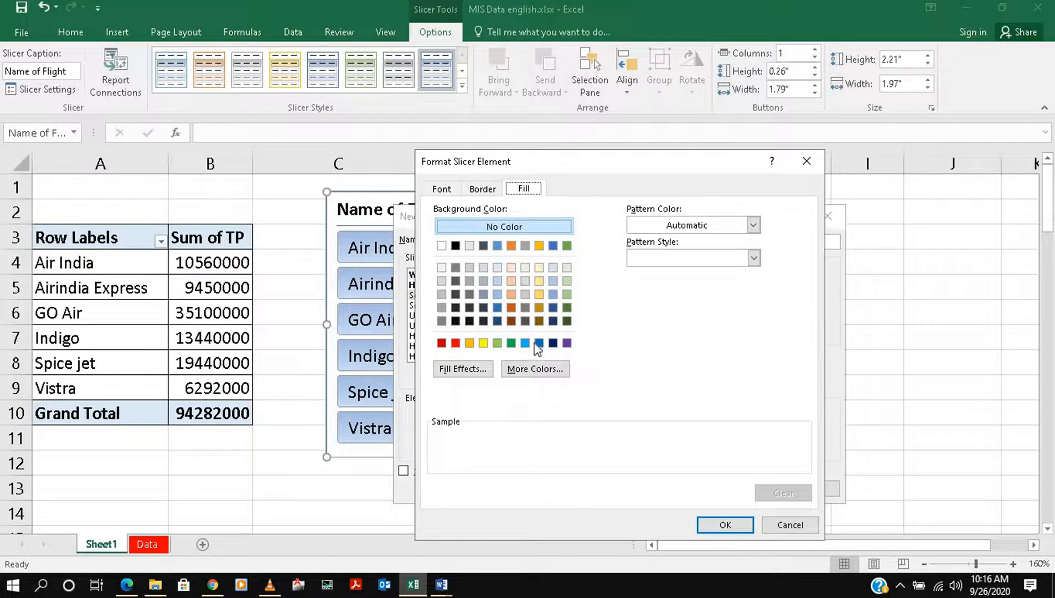
click(516, 346)
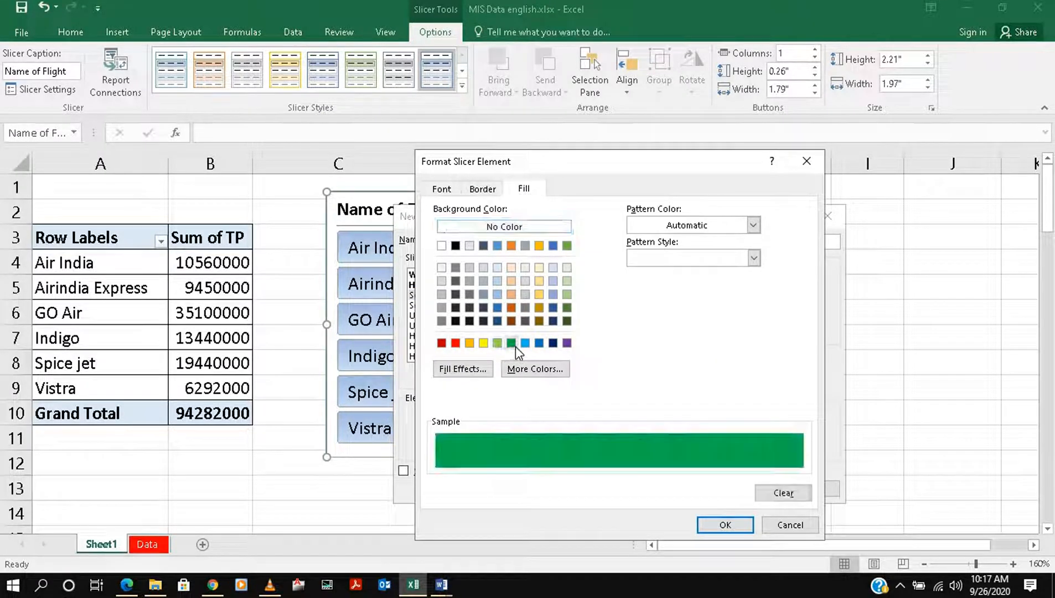
click(725, 519)
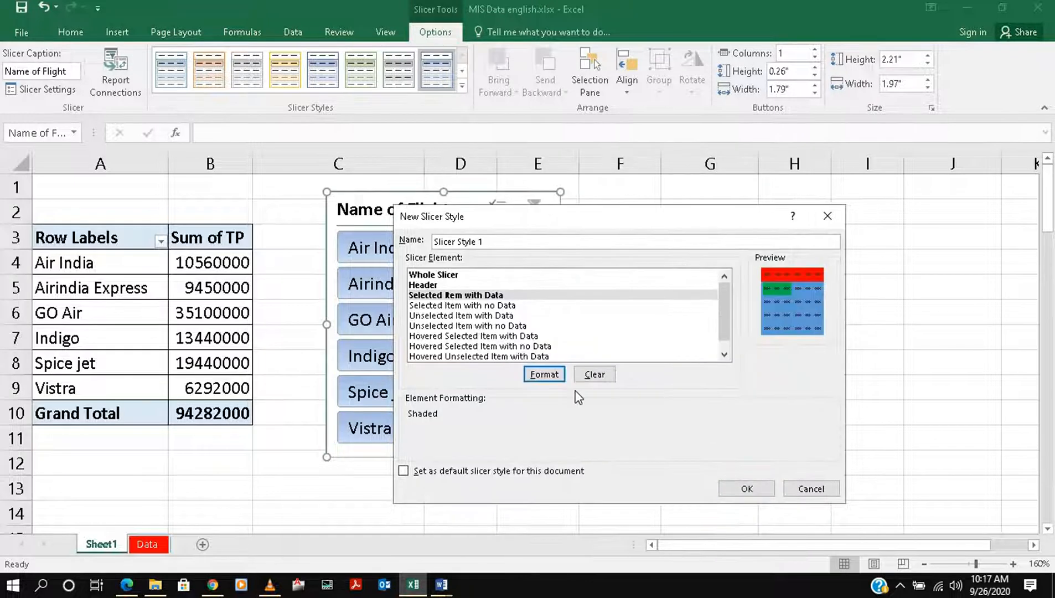
Set a purple fill for the Unselected Item with Data element and save the custom slicer style
click(479, 316)
click(544, 375)
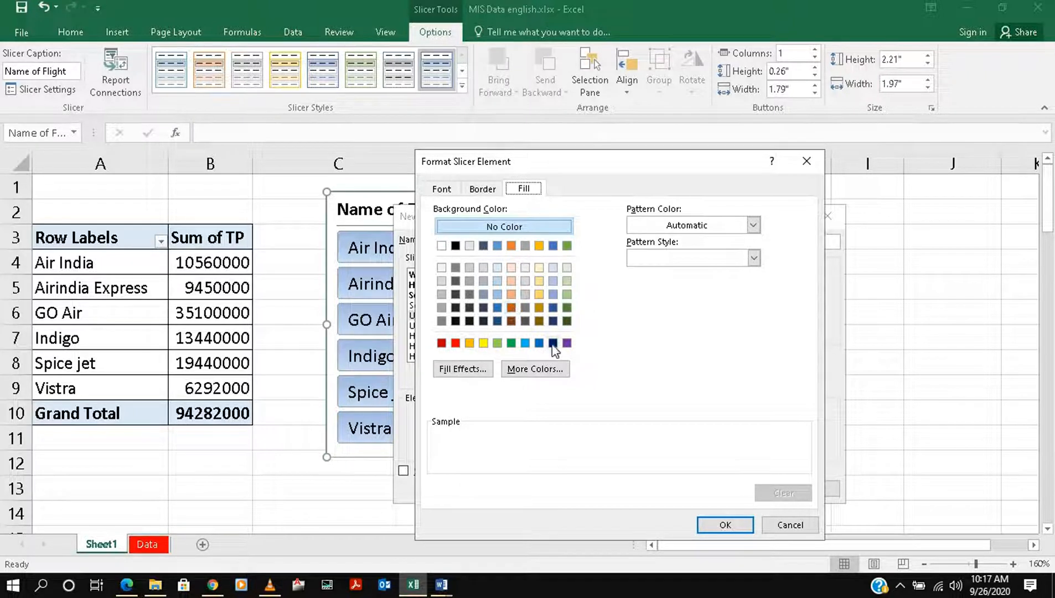
click(567, 342)
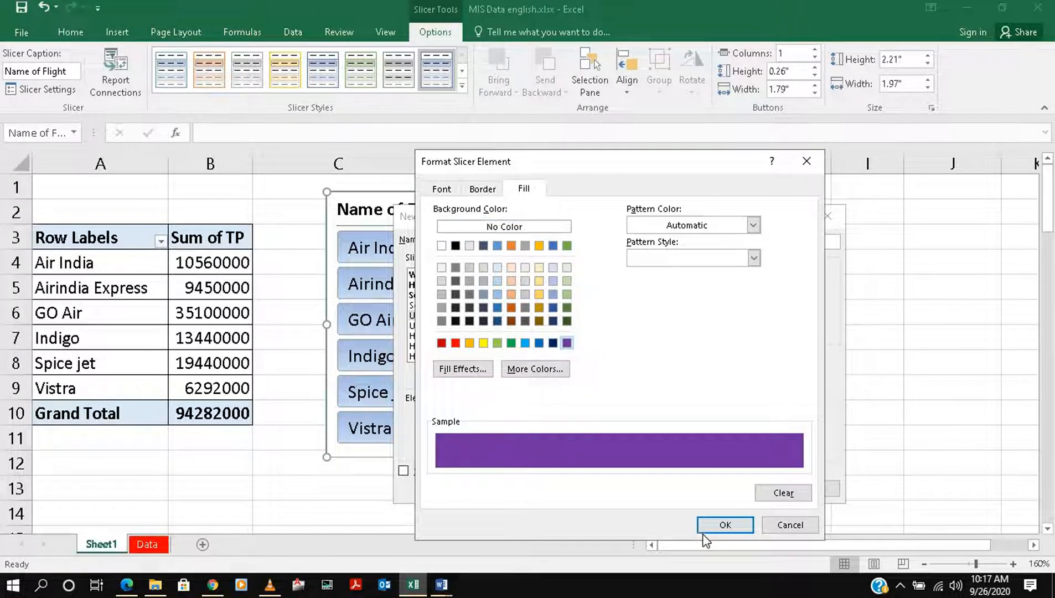
click(720, 525)
click(745, 490)
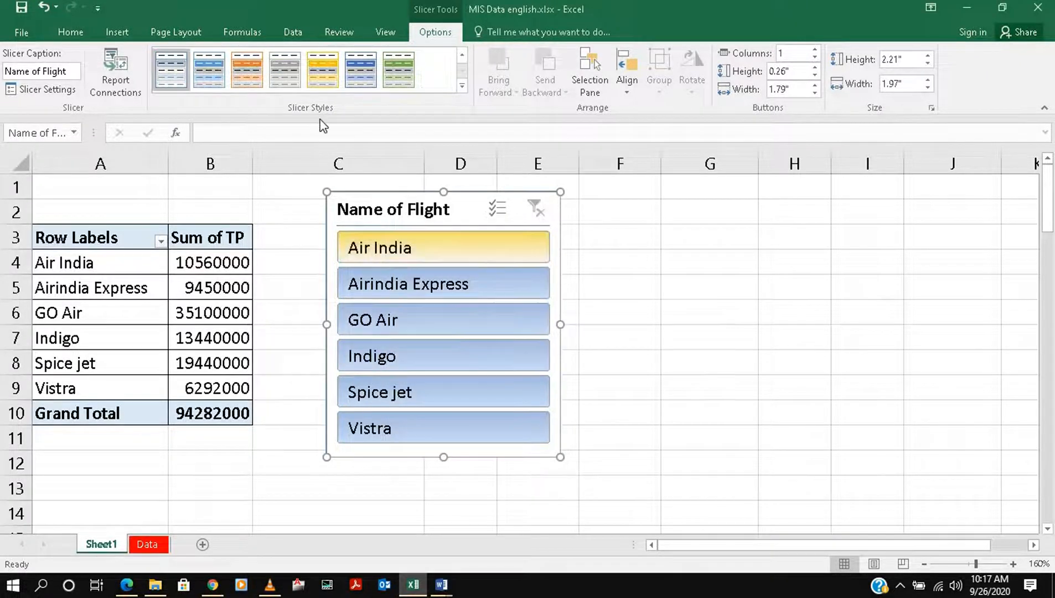
Apply the custom slicer style to the Name of Flight slicer and filter the PivotTable by Air India
click(460, 87)
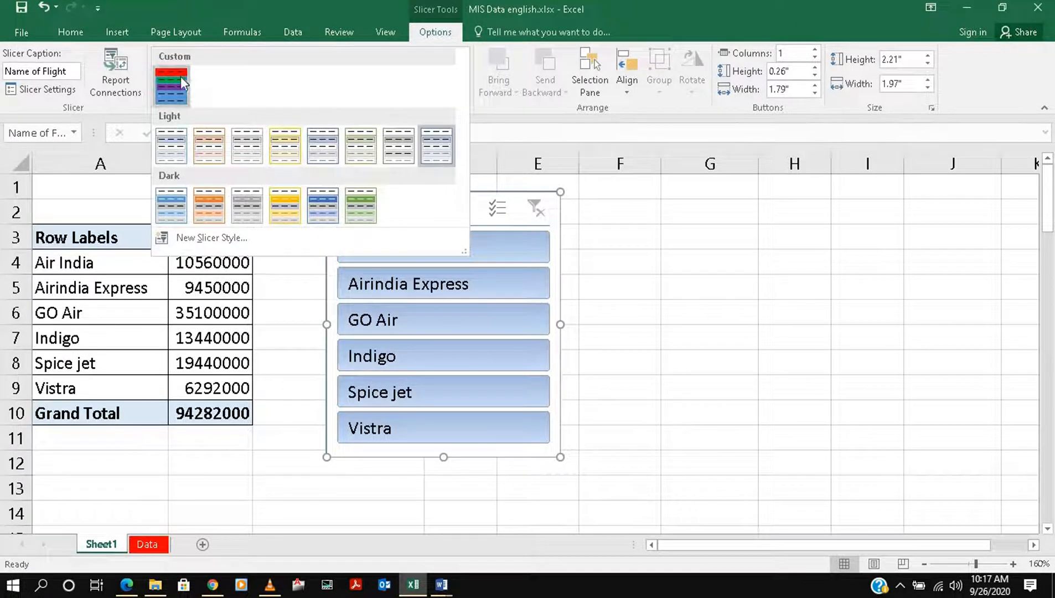
click(180, 76)
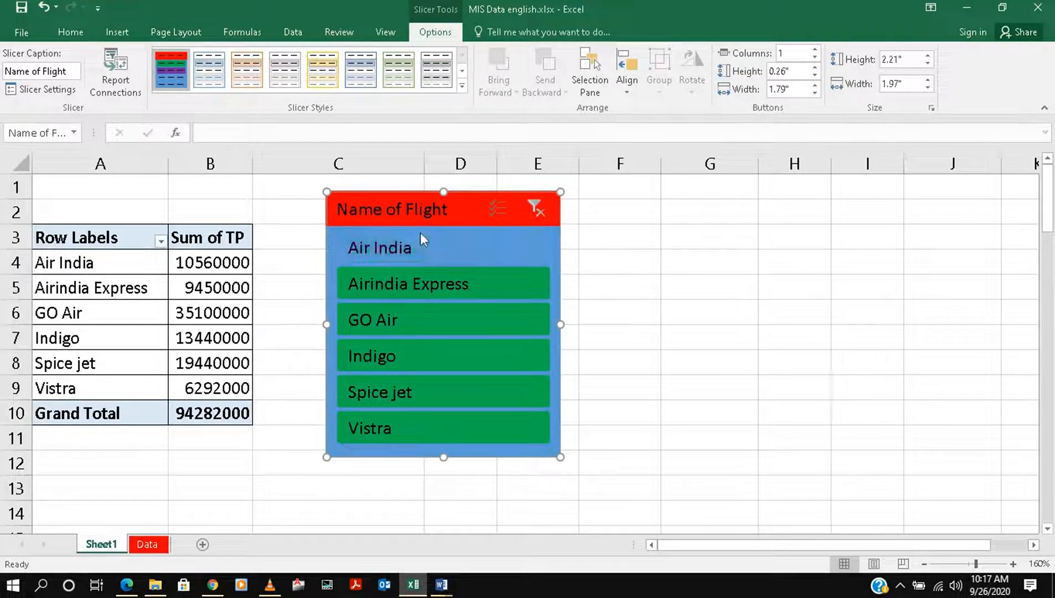
click(419, 256)
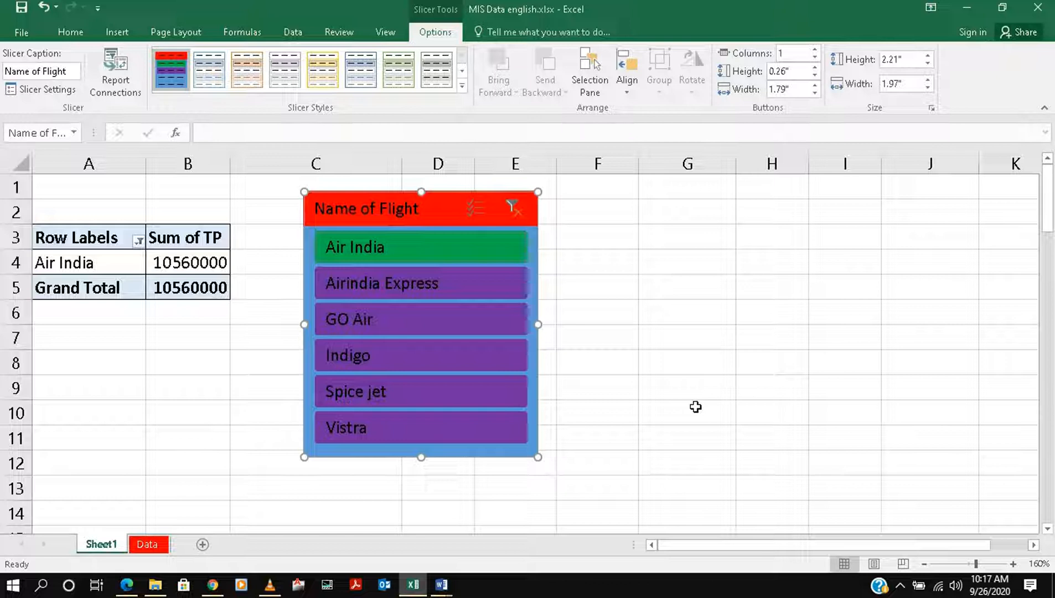
Move the slicer slightly up and closer to the PivotTable, and clear its flight filter
click(114, 83)
drag(355, 209, 334, 199)
click(491, 199)
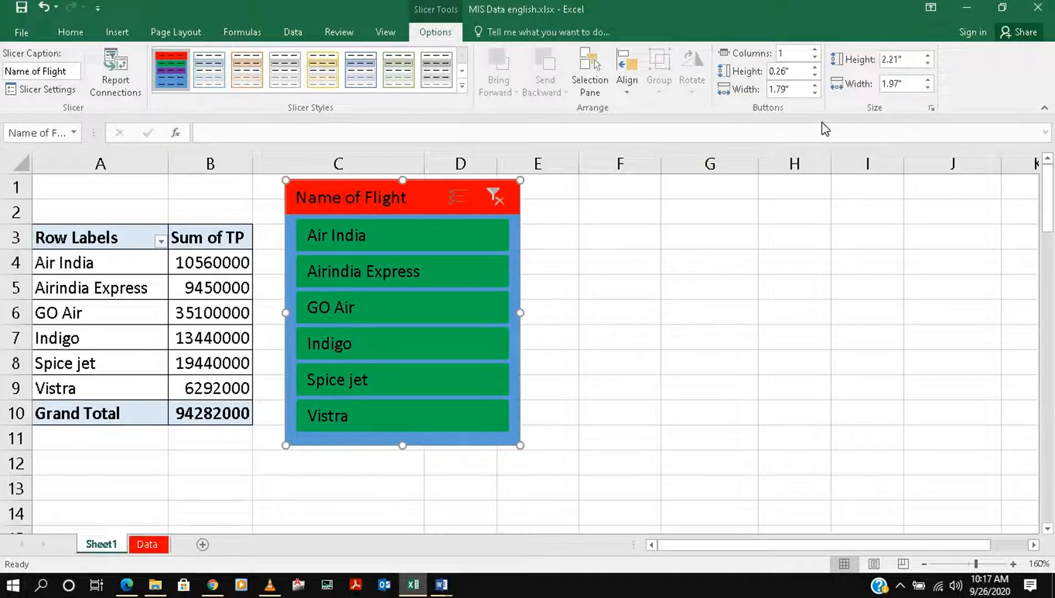
Set the slicer's height to 2.1" and its button height to 0.2"
click(928, 63)
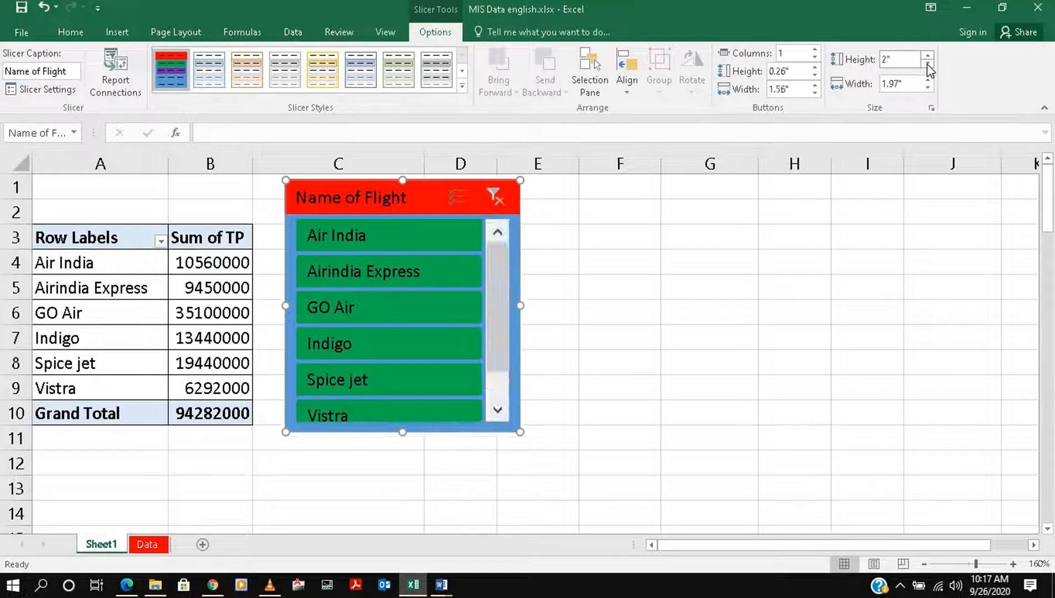
click(928, 64)
click(929, 55)
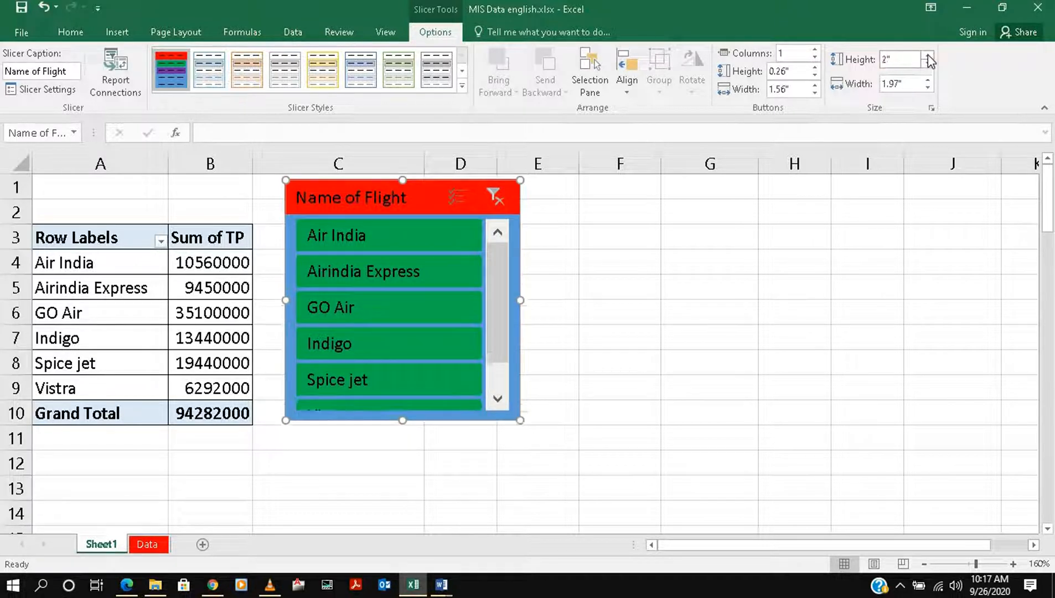
click(928, 54)
click(816, 75)
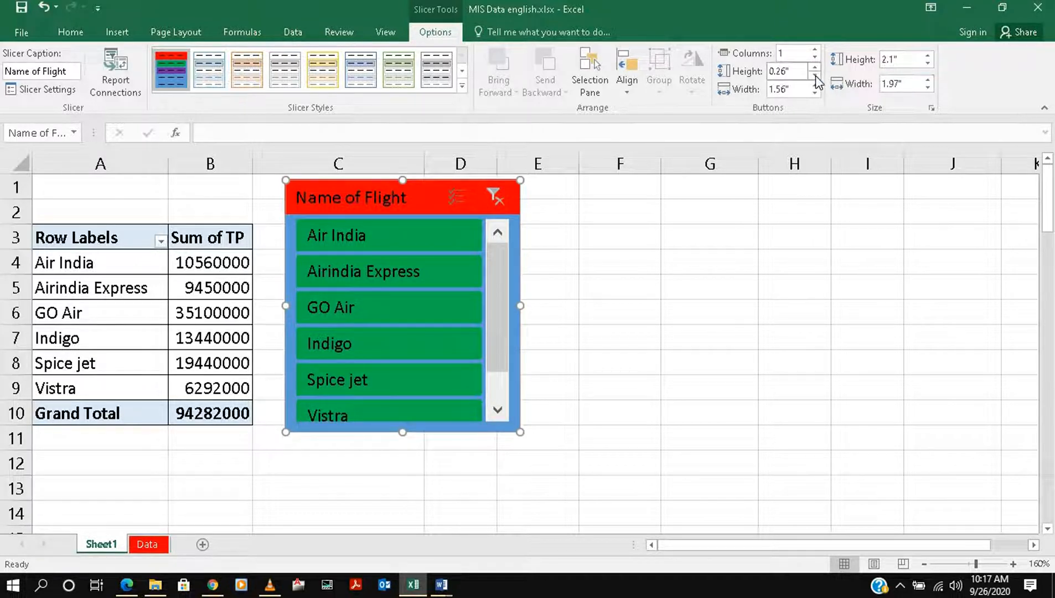
click(816, 67)
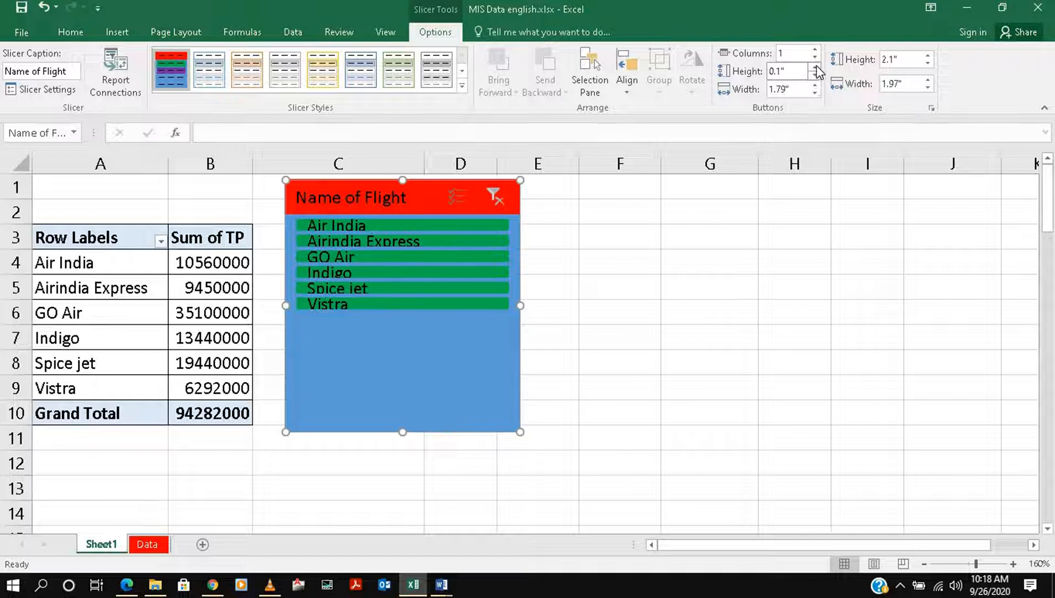
Reduce the width of the slicer's buttons to 1.3"
click(816, 94)
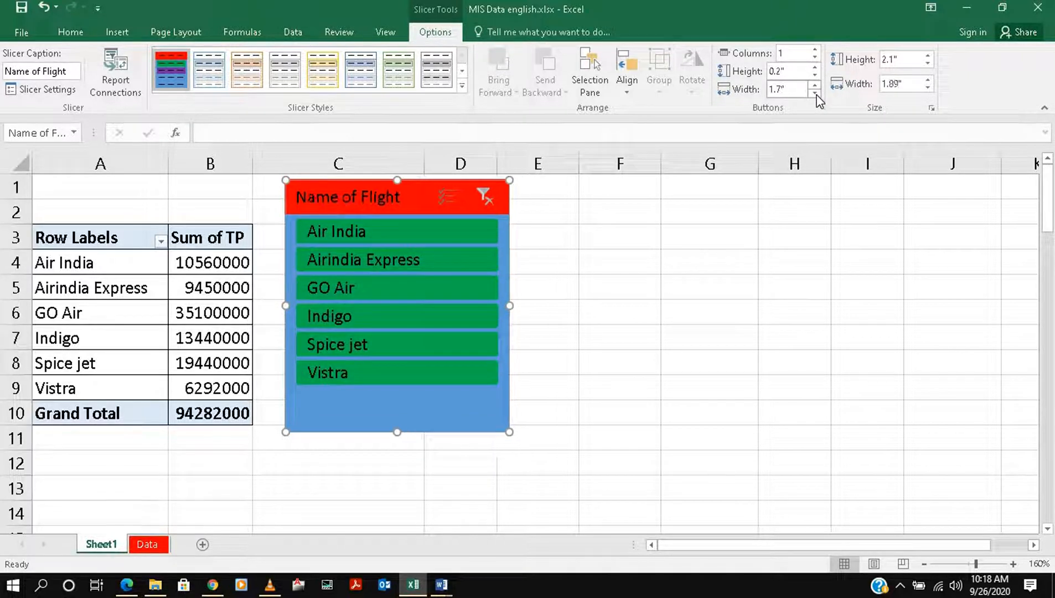
click(815, 94)
click(815, 94)
click(816, 93)
click(816, 94)
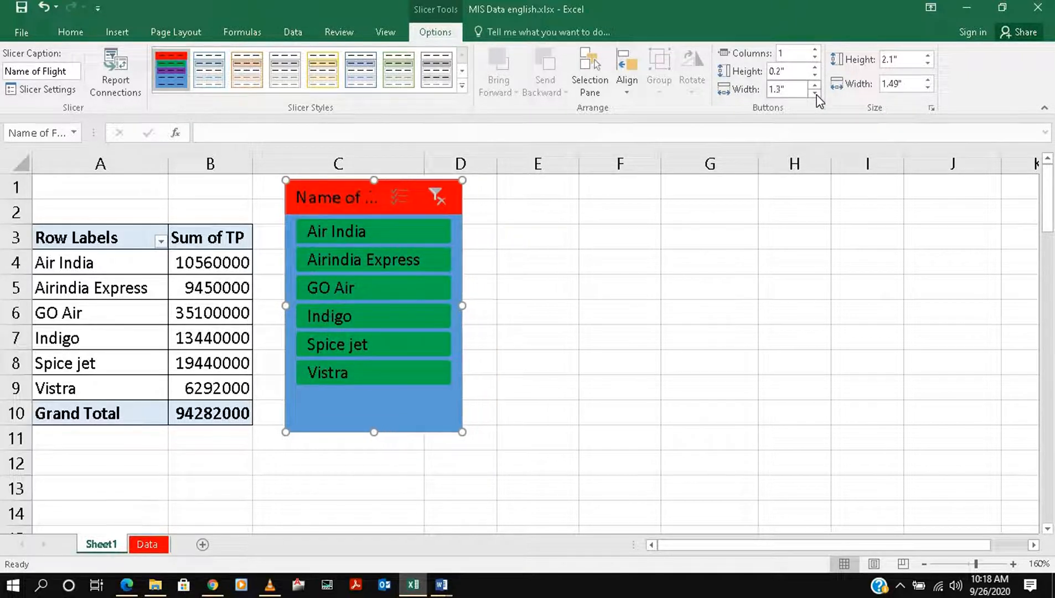
Reduce the overall slicer size to 1.3" wide and 1.9" high
click(928, 87)
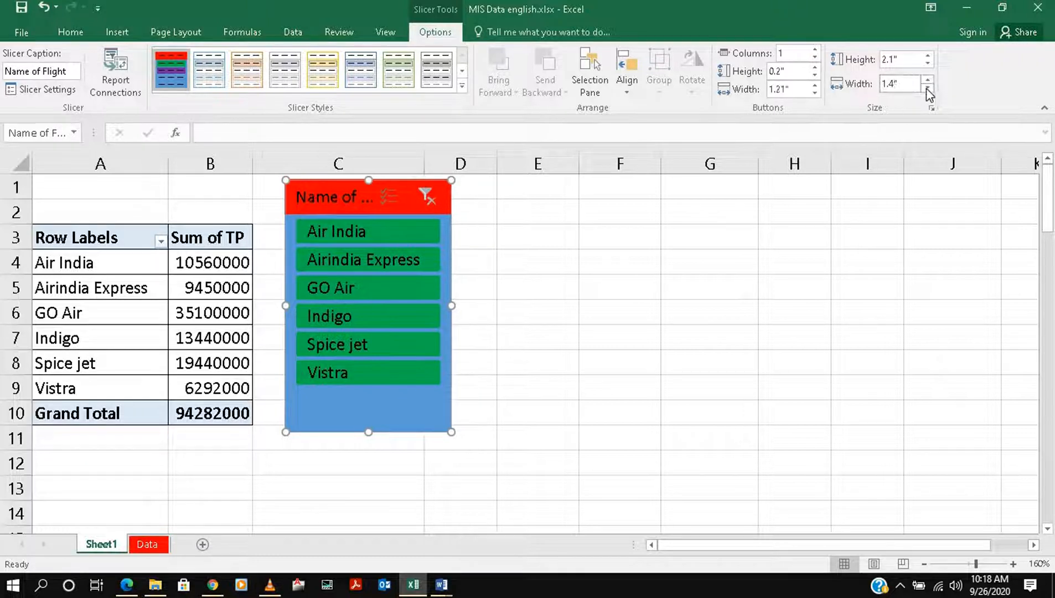
click(927, 88)
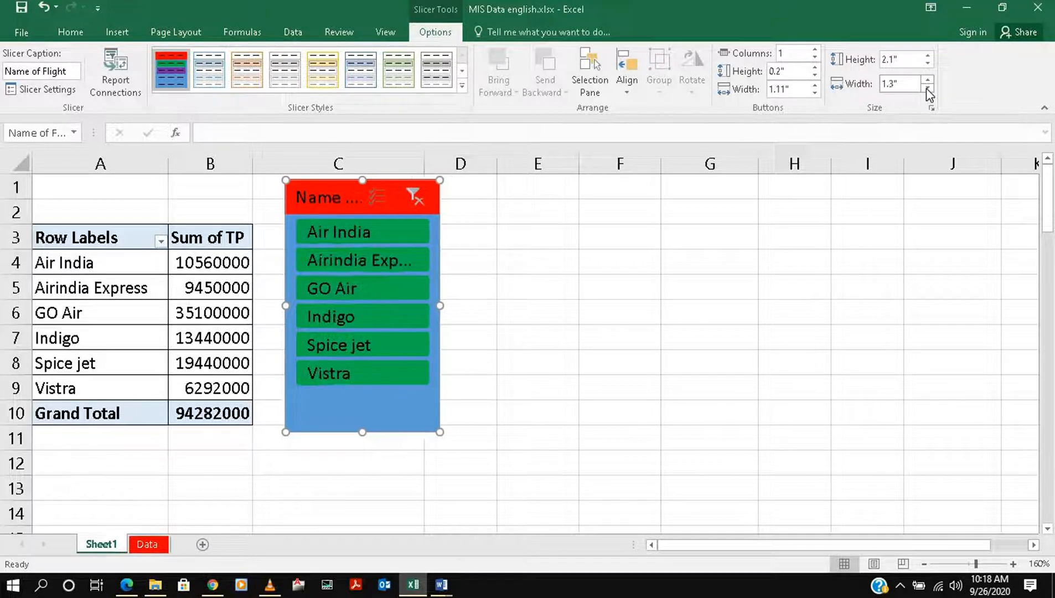
click(928, 64)
click(928, 64)
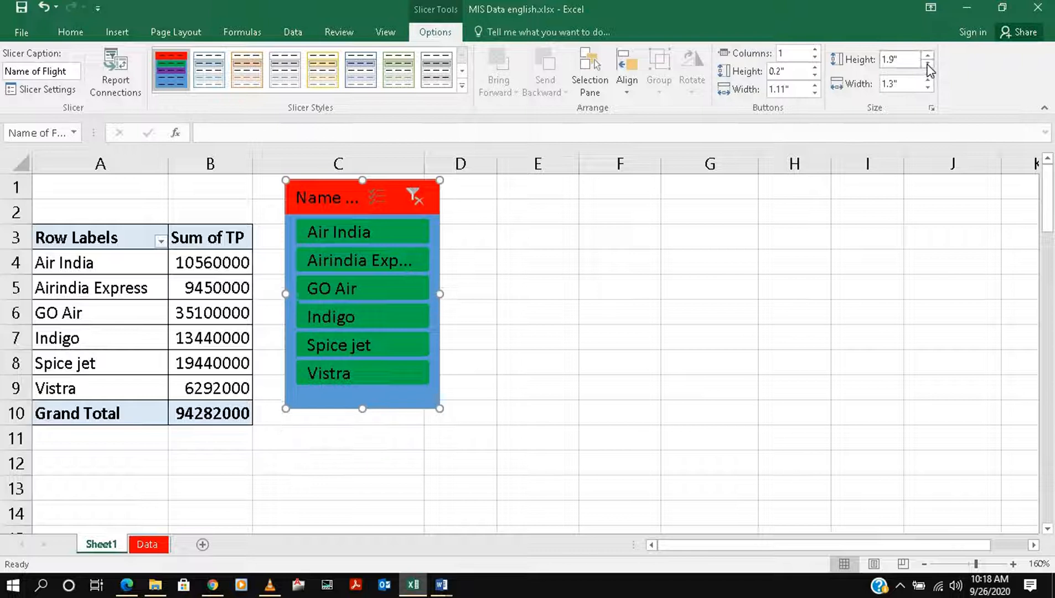
Fine-tune the slicer's overall size to 1.9" high and 1.4" wide
click(927, 64)
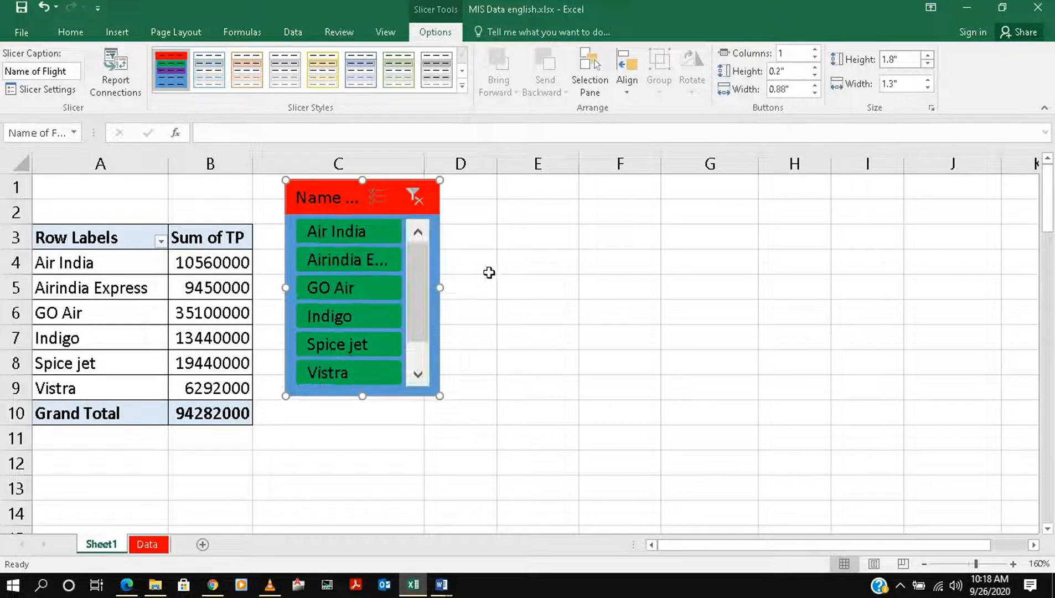
click(927, 64)
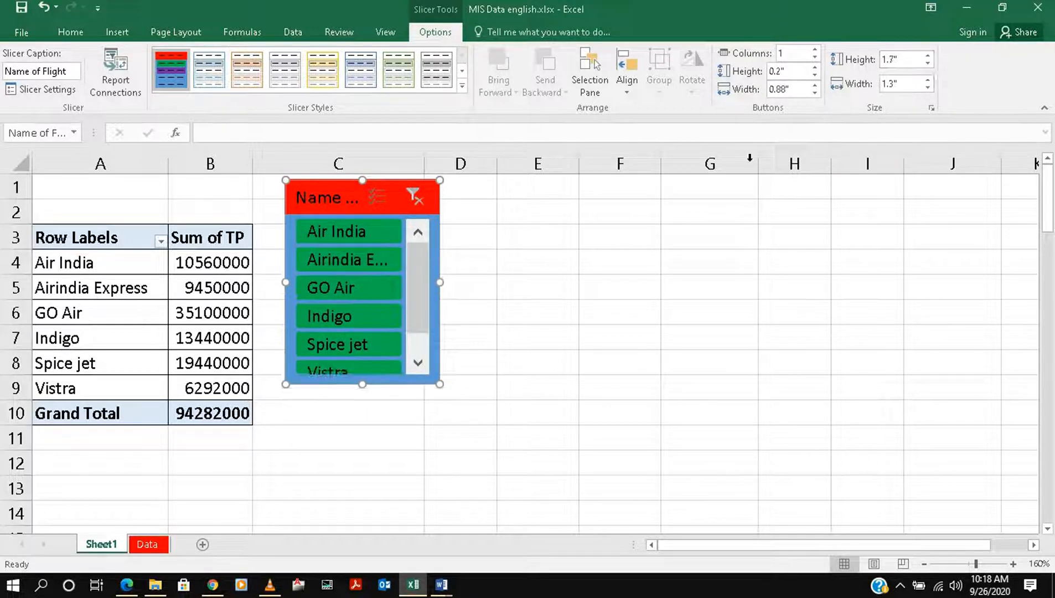
click(928, 54)
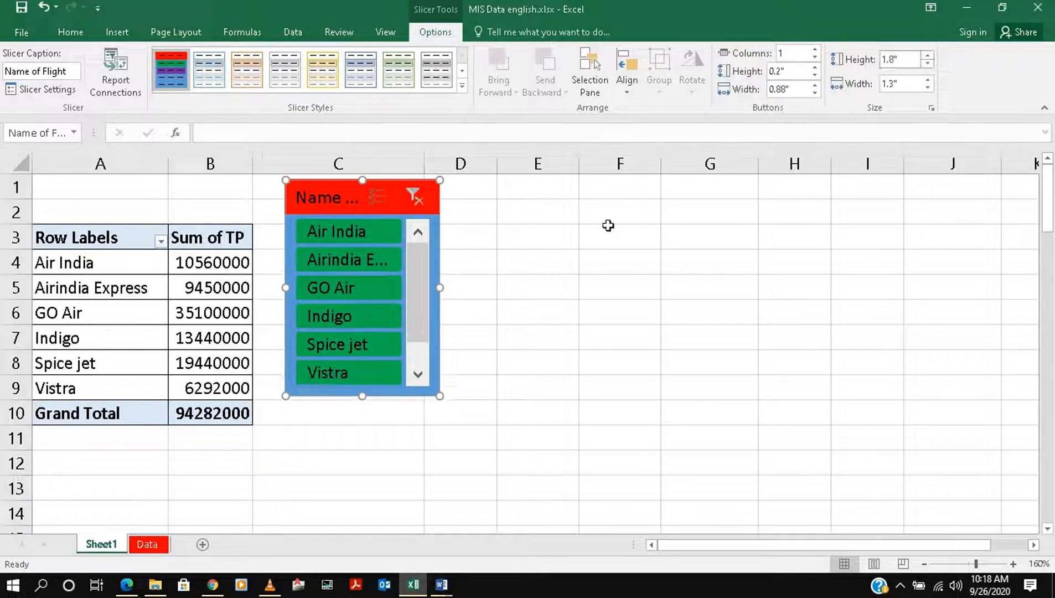
click(928, 80)
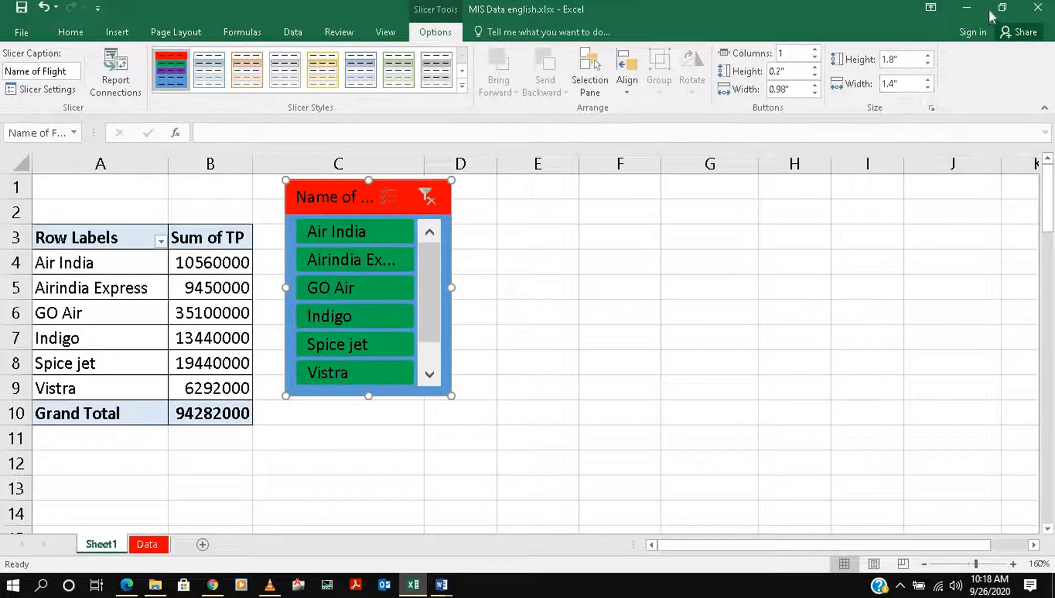
click(928, 56)
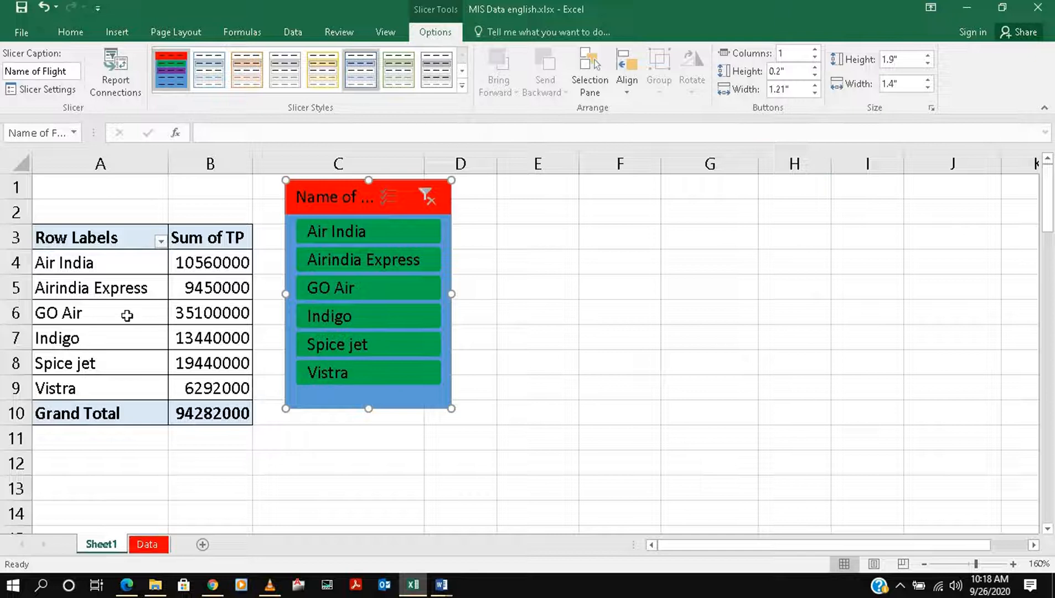
Insert a Clustered Column PivotChart from the PivotTable and place it beside the flight slicer
click(99, 246)
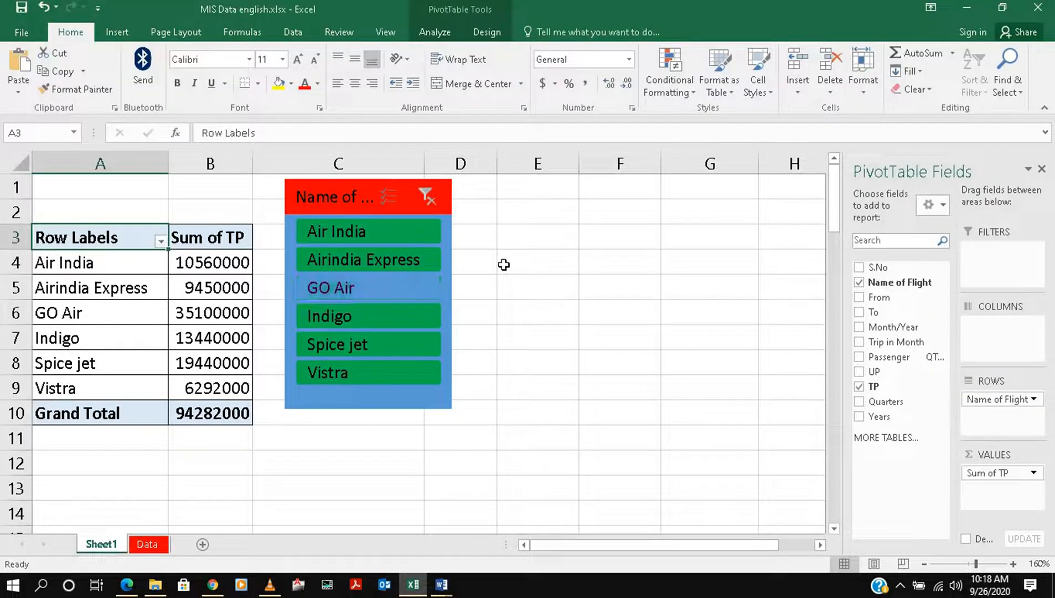
click(436, 25)
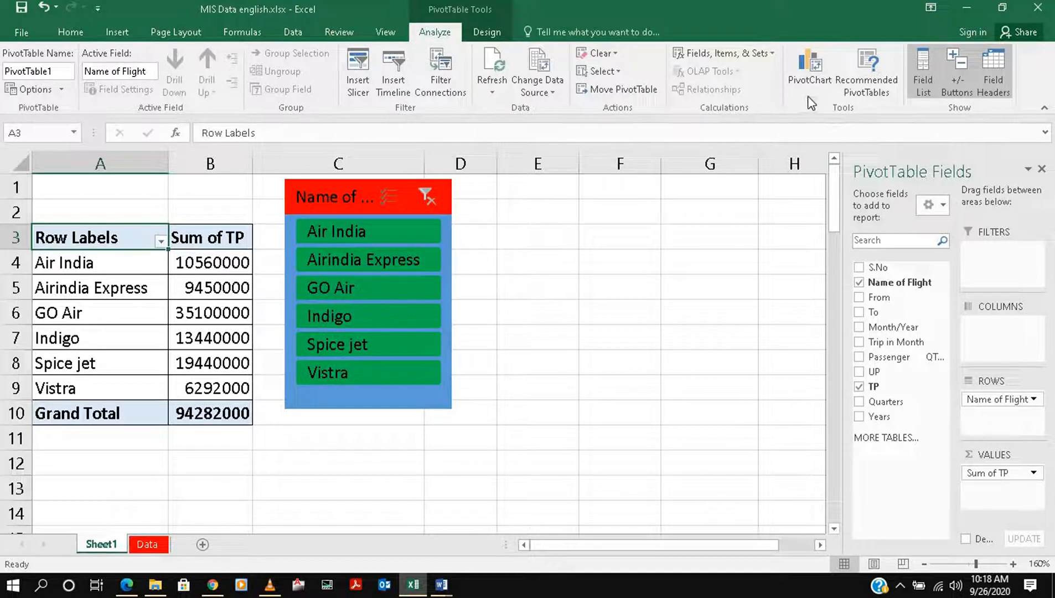
click(808, 77)
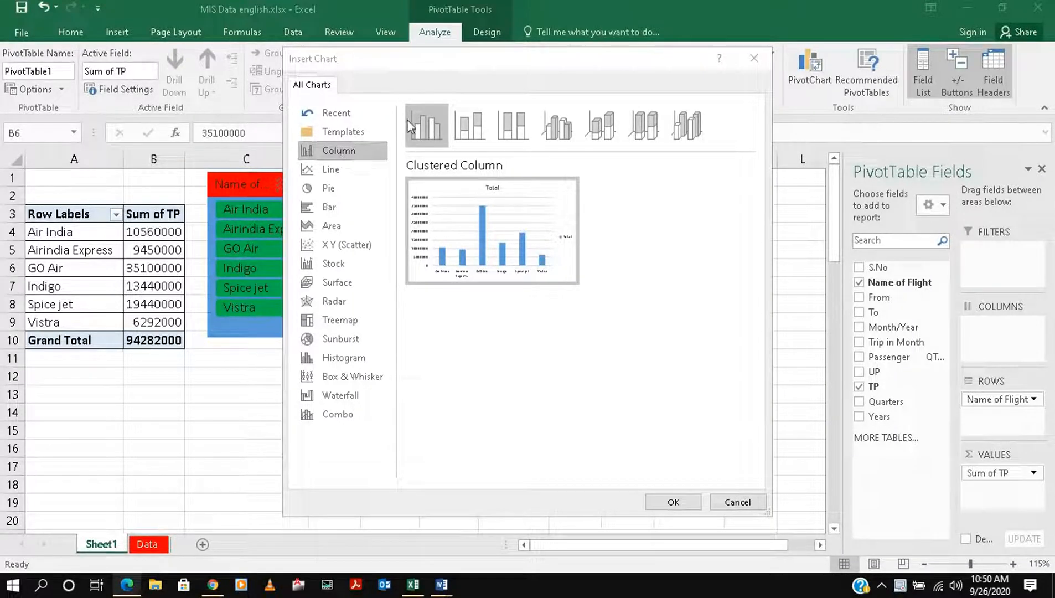
click(673, 502)
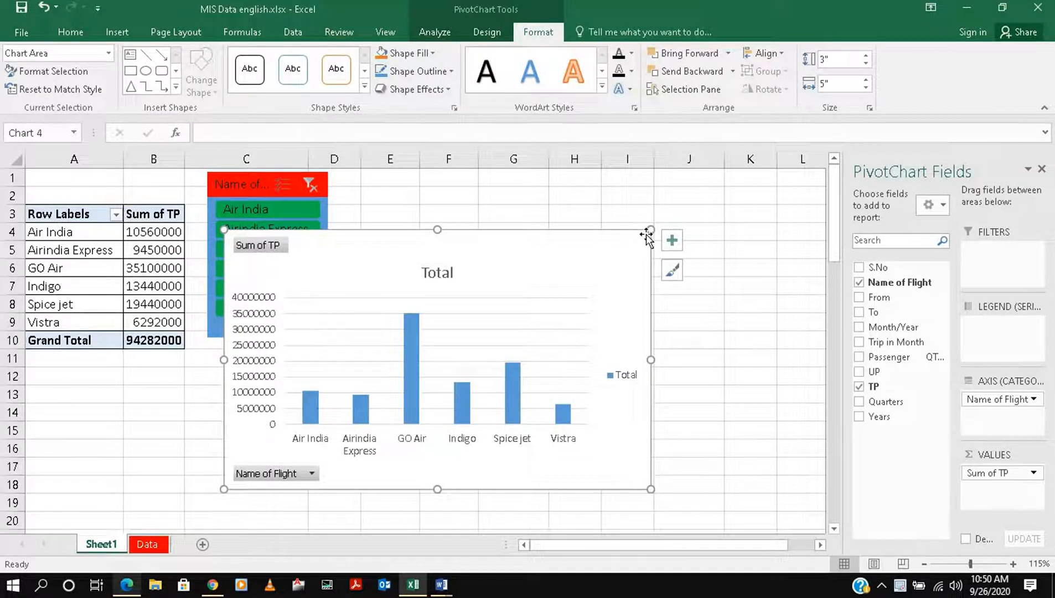
drag(648, 243, 683, 250)
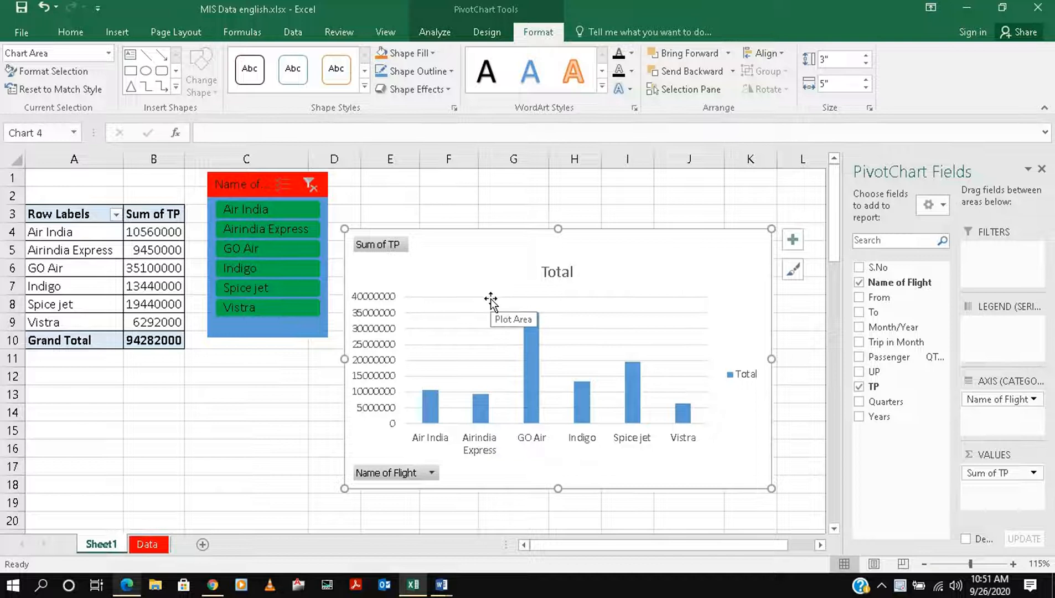
Apply the third chart style to the PivotChart and recolor it with the fourth Colorful palette, which starts with green
click(488, 33)
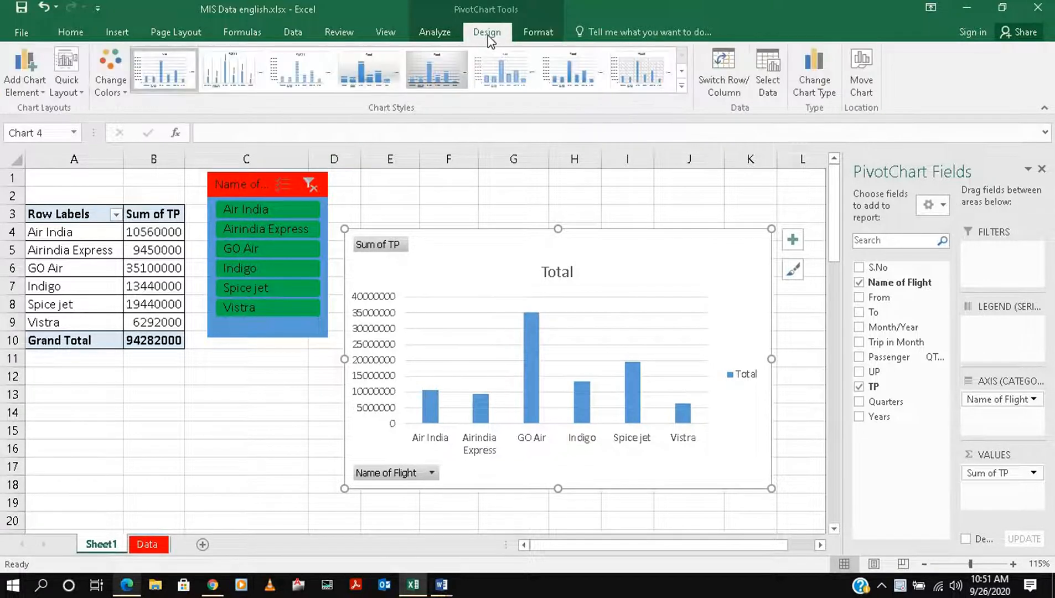
click(303, 75)
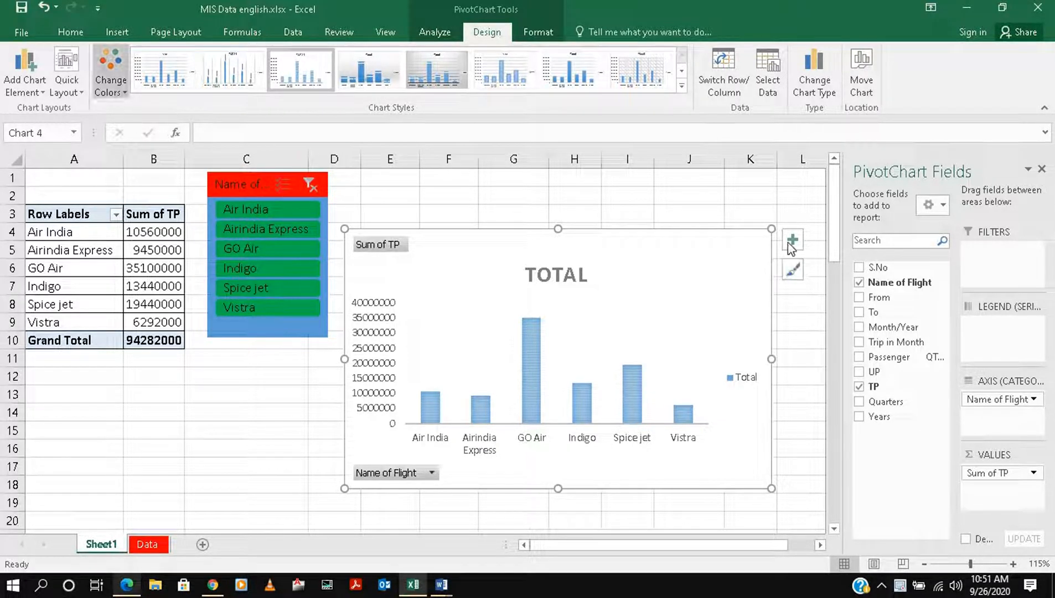
click(794, 279)
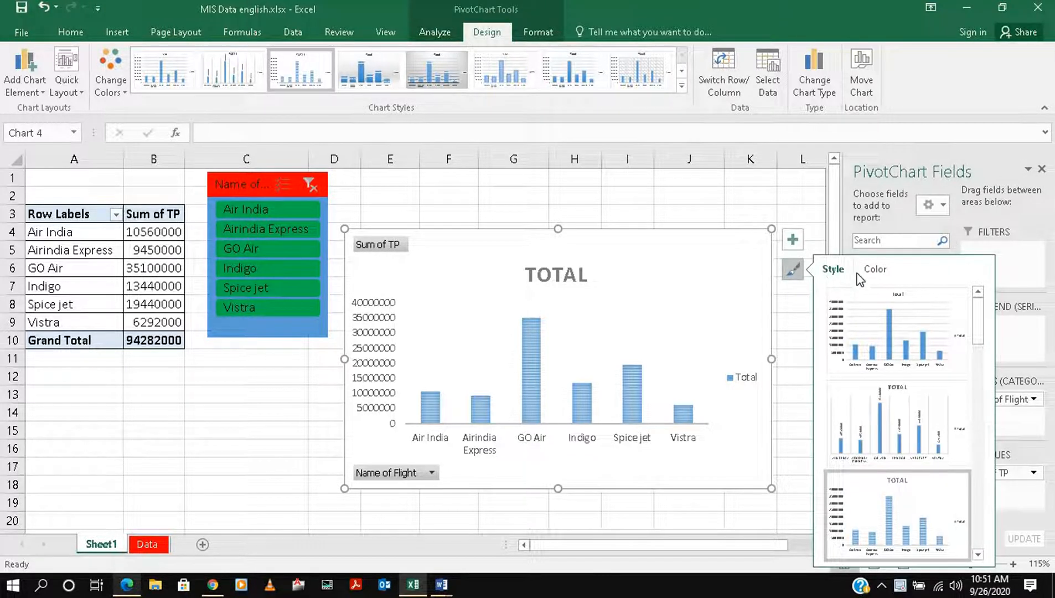
click(876, 270)
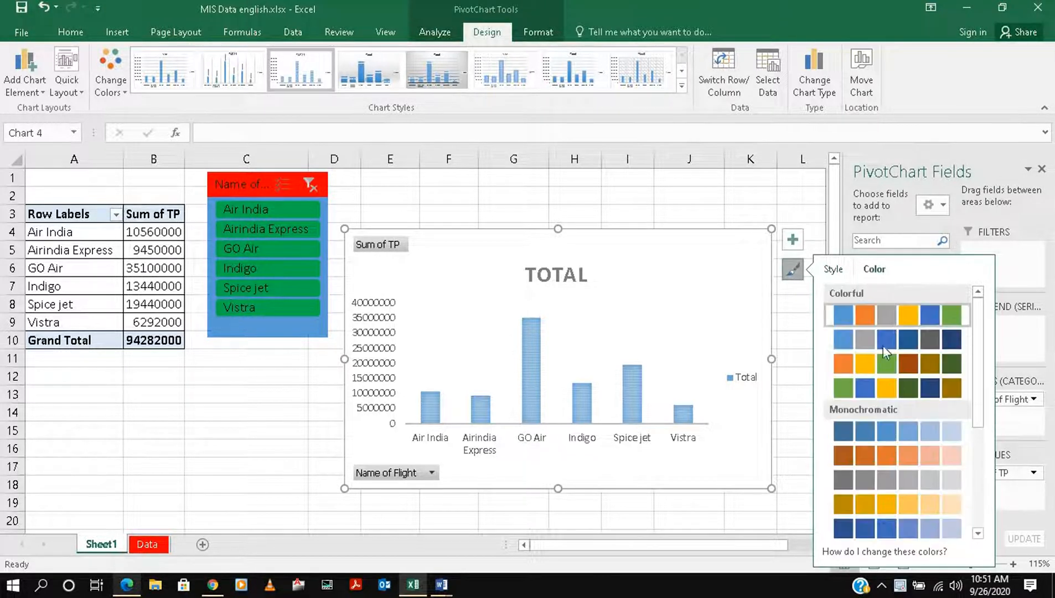
click(892, 388)
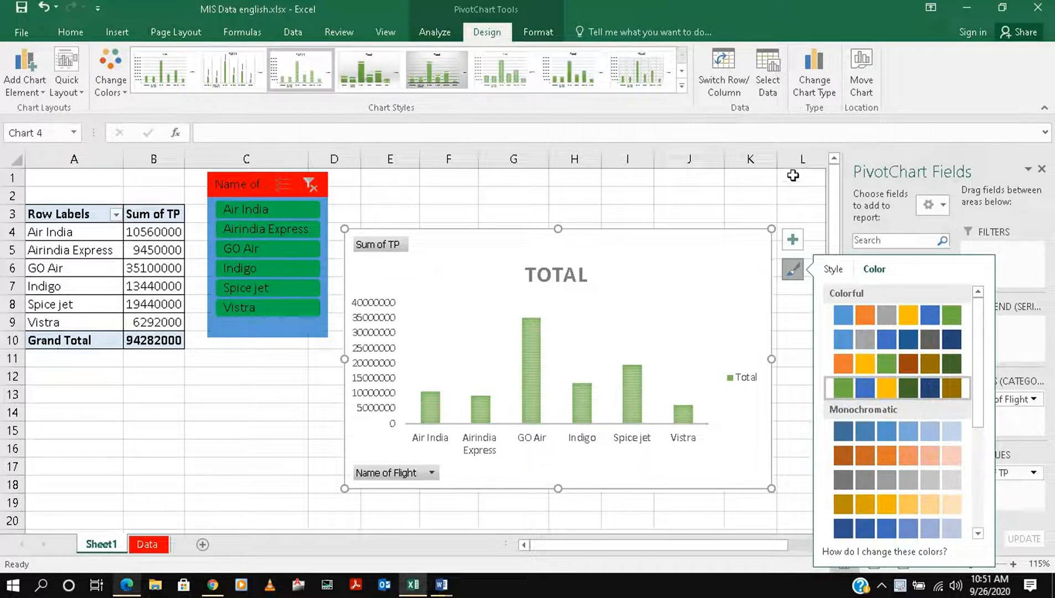
click(785, 193)
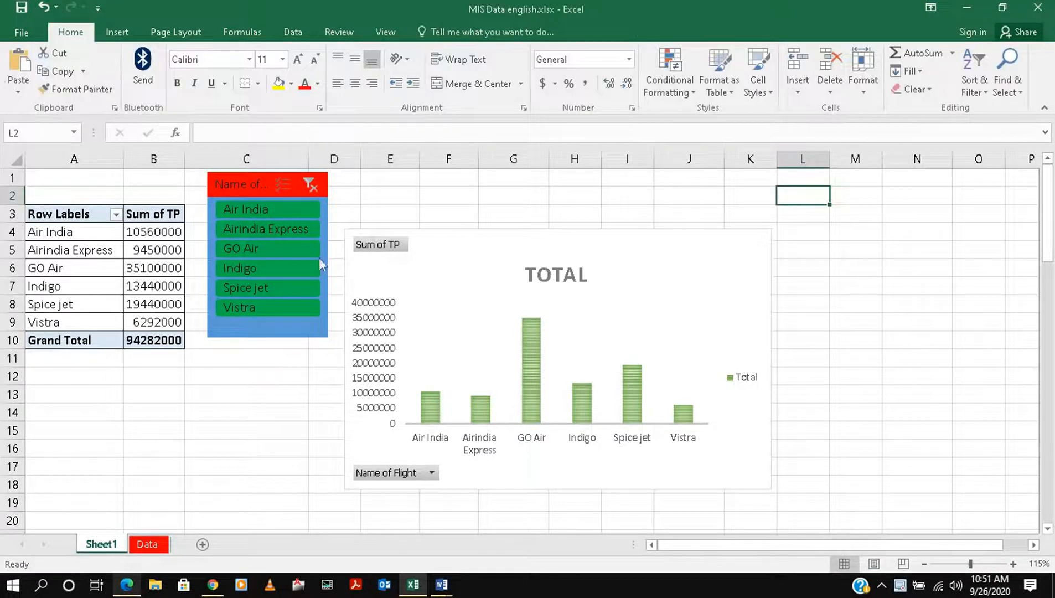
Filter the PivotTable and chart with the flight slicer to Air India, to GO Air, and to both flights together
click(262, 210)
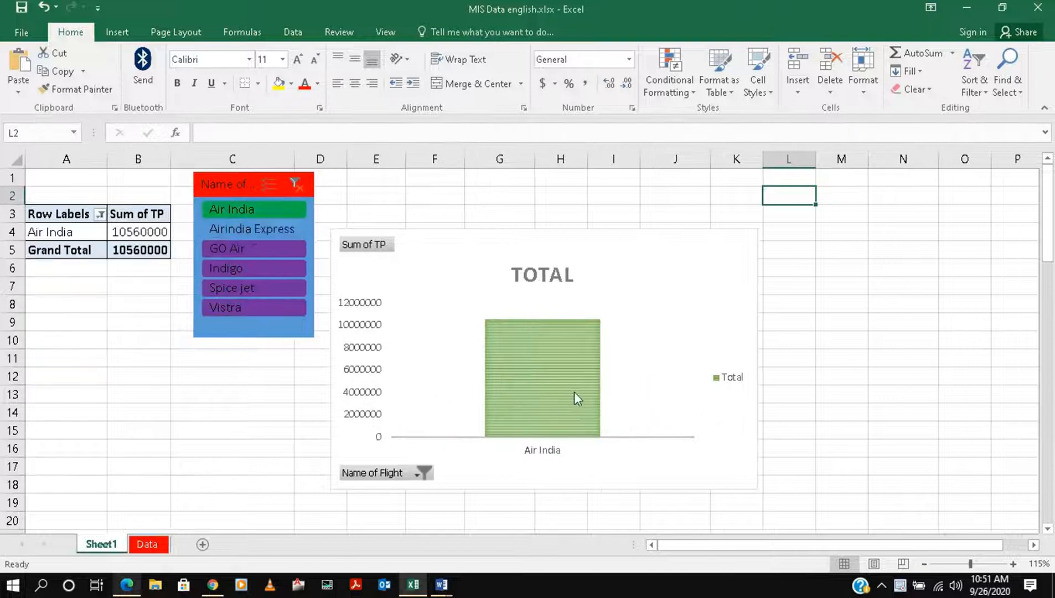
mouse_move(583, 383)
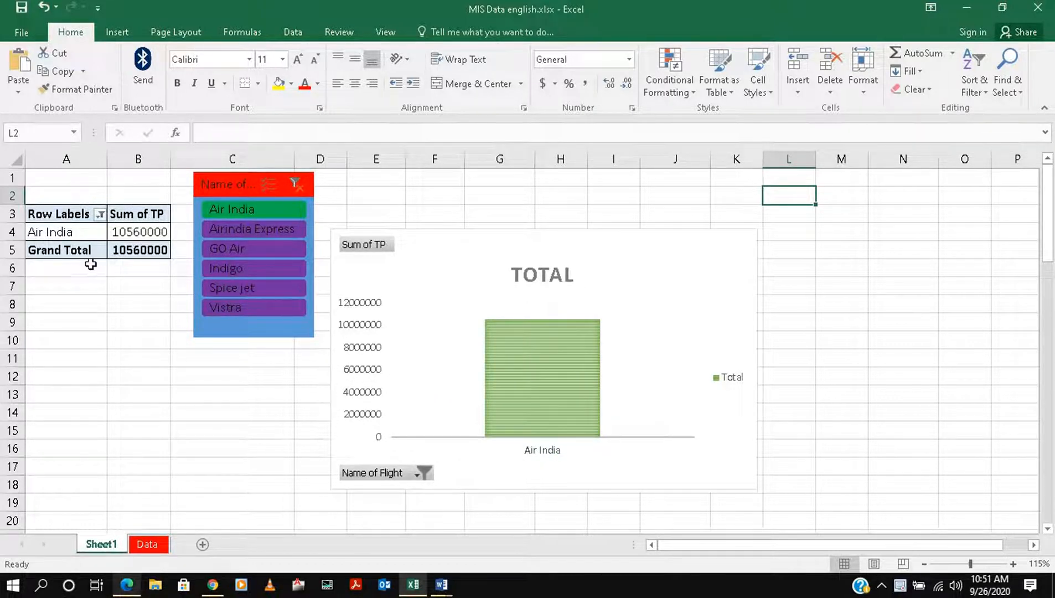
click(240, 254)
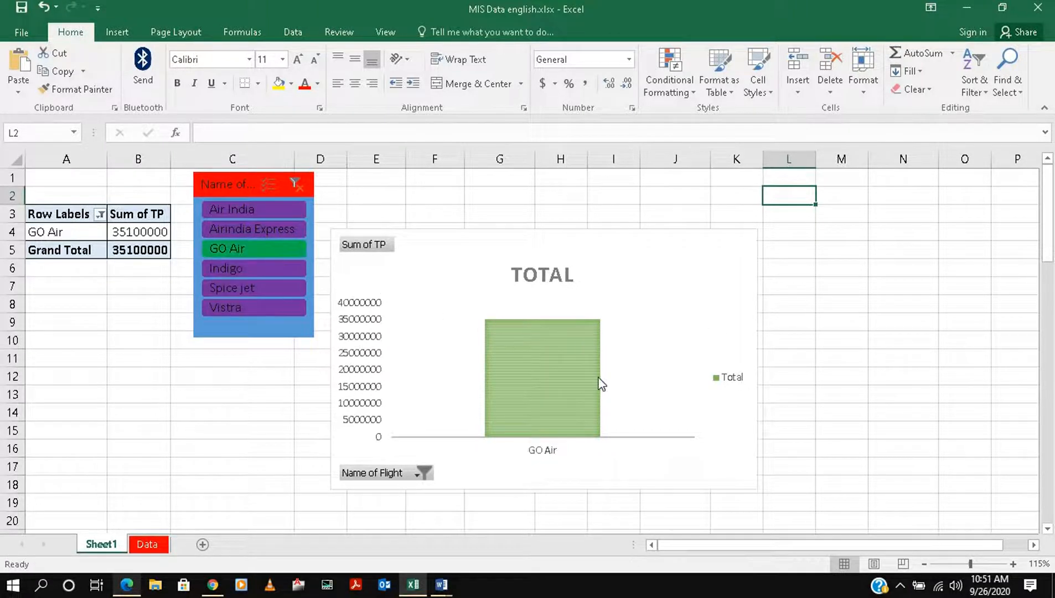
ctrl+click(242, 211)
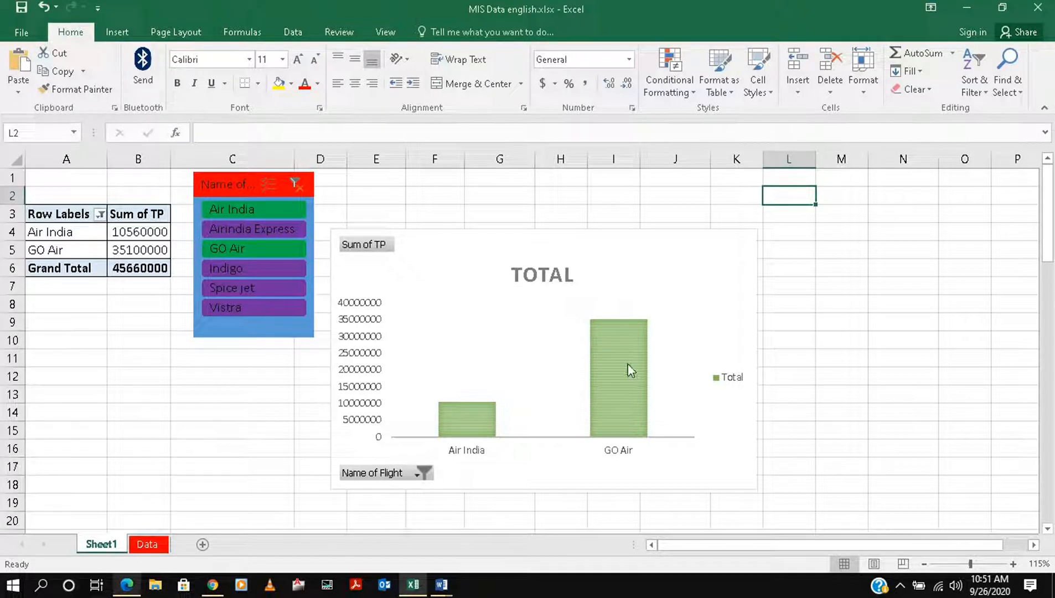
mouse_move(629, 370)
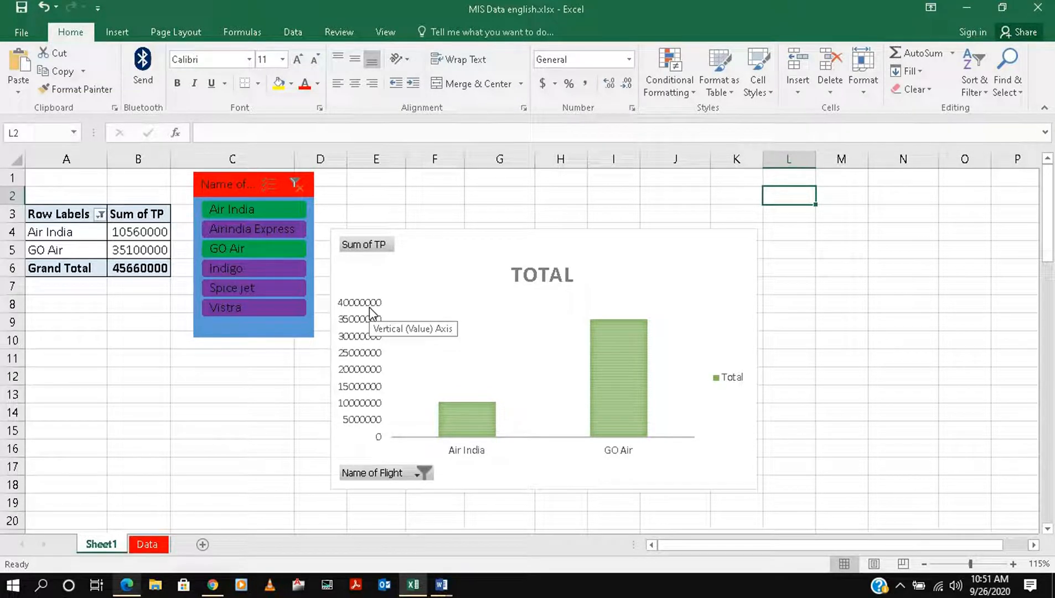
Shrink the PivotChart and move it below the PivotTable and slicer, and clear the slicer's flight filter
drag(426, 256, 191, 271)
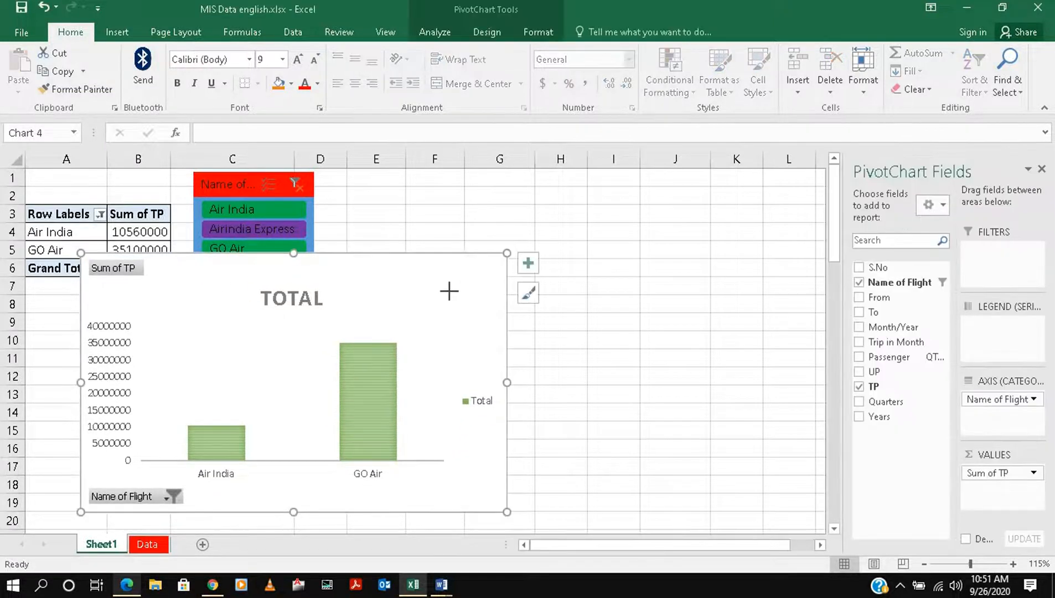
drag(449, 291, 434, 303)
drag(331, 331, 238, 345)
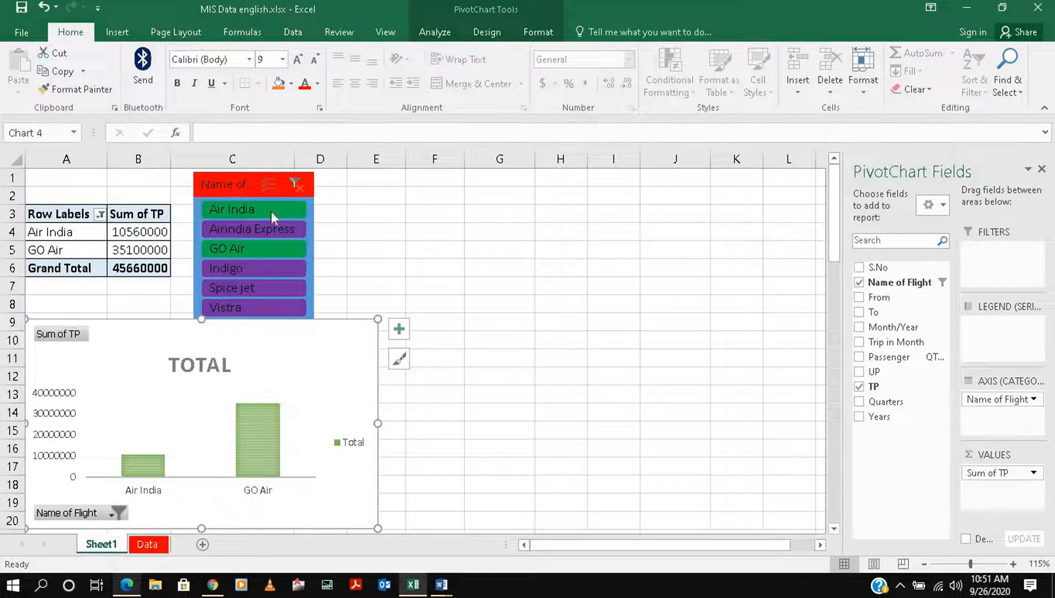
click(301, 191)
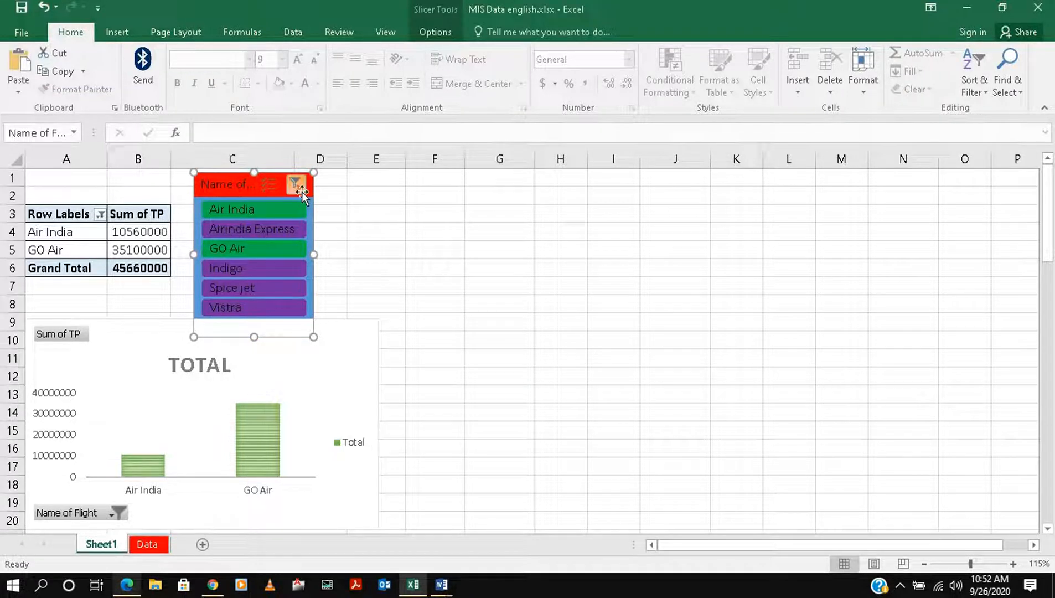
click(300, 189)
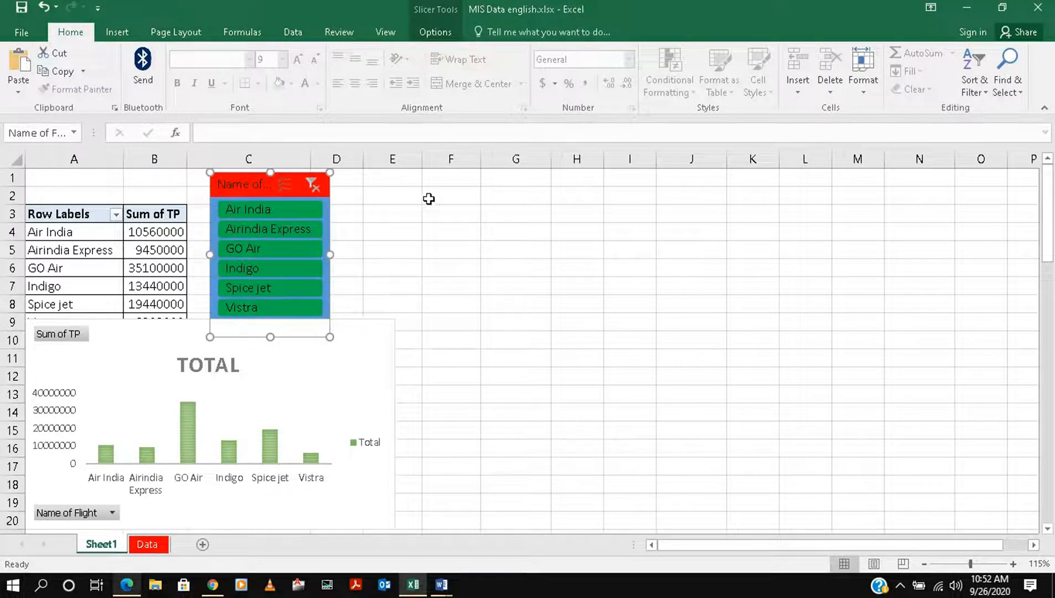
Insert a Trip in Month slicer for the PivotTable beside the flight slicer and apply the light orange slicer style to it
click(69, 221)
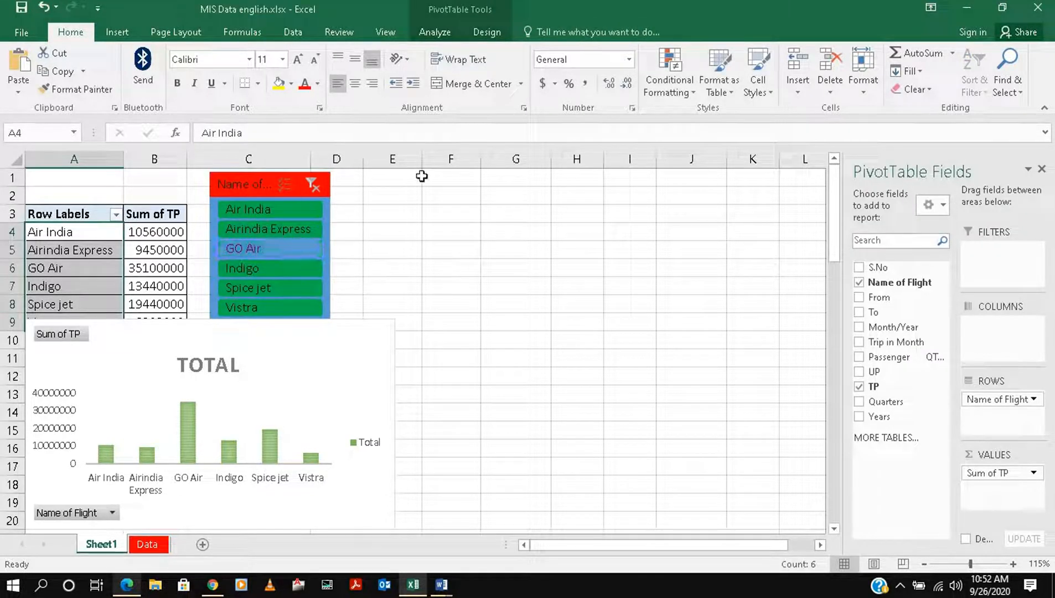
click(428, 32)
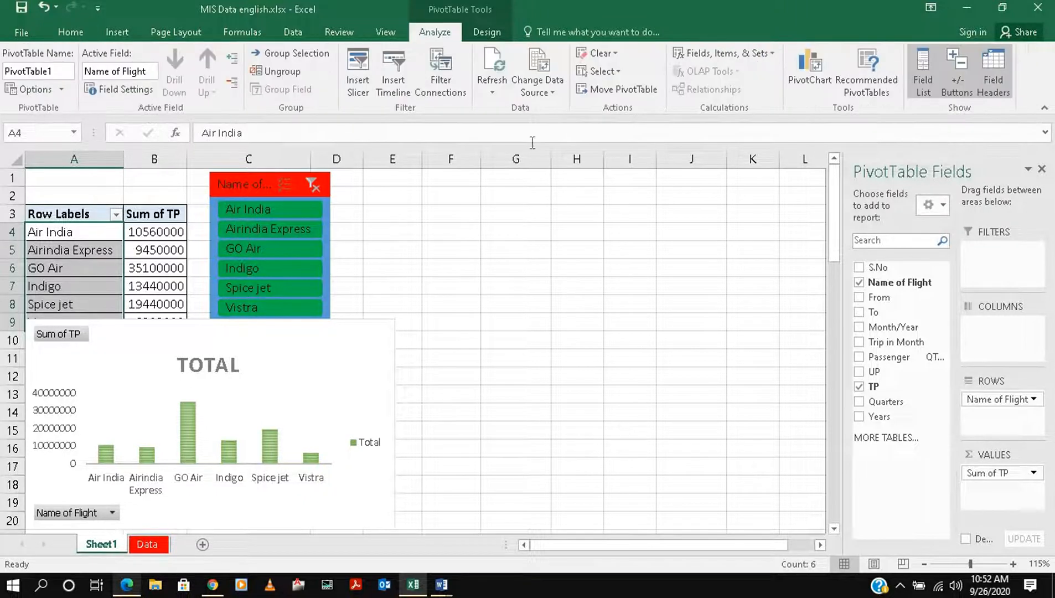
click(358, 83)
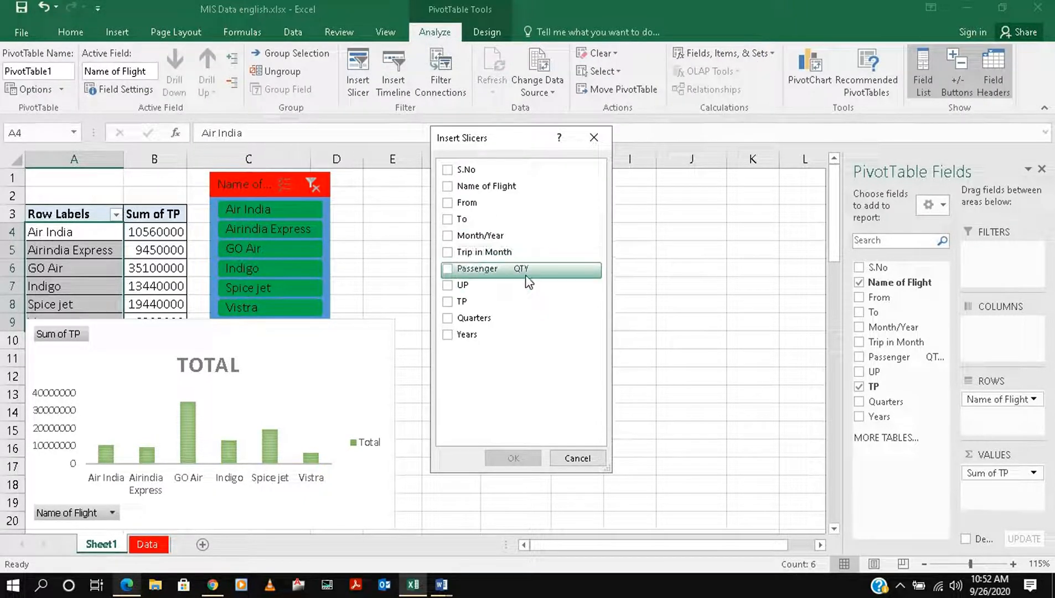
click(448, 252)
click(513, 458)
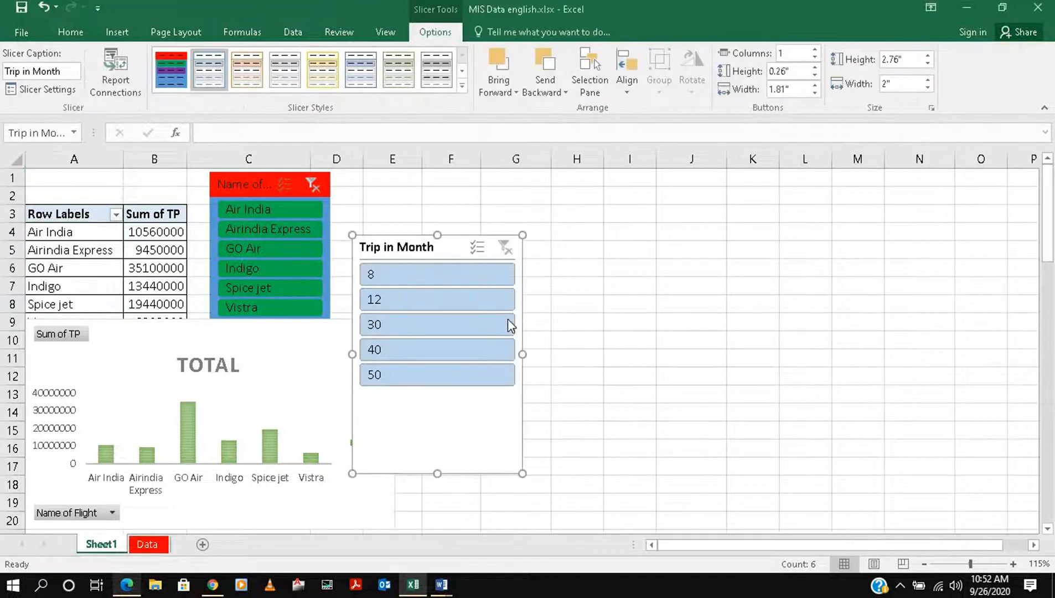
drag(426, 242, 471, 178)
click(253, 64)
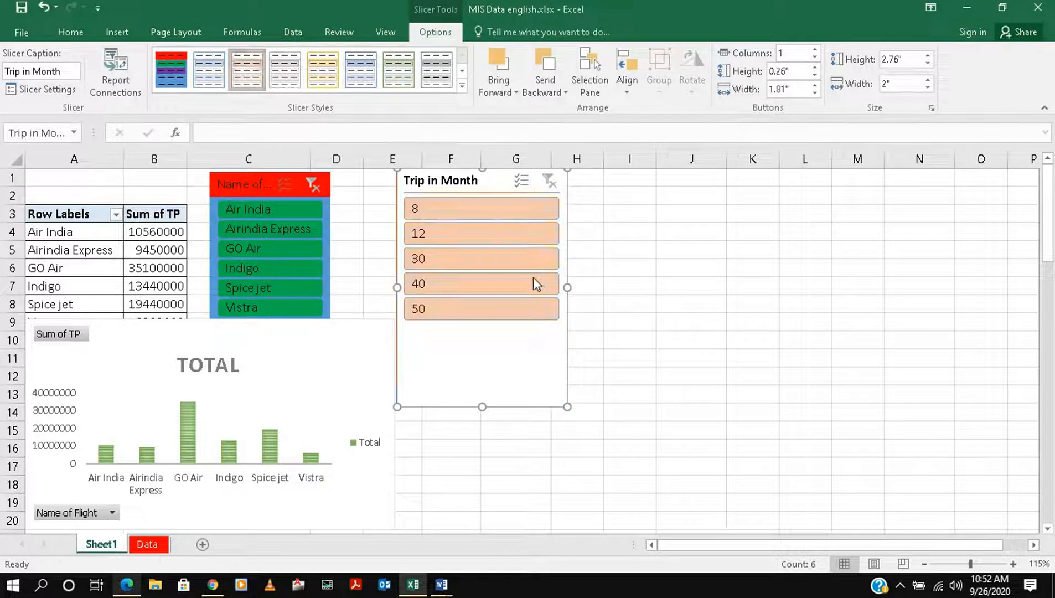
Filter the data in the Trip in Month slicer by 8 and by 12 together with 40, and clear that filter
click(471, 215)
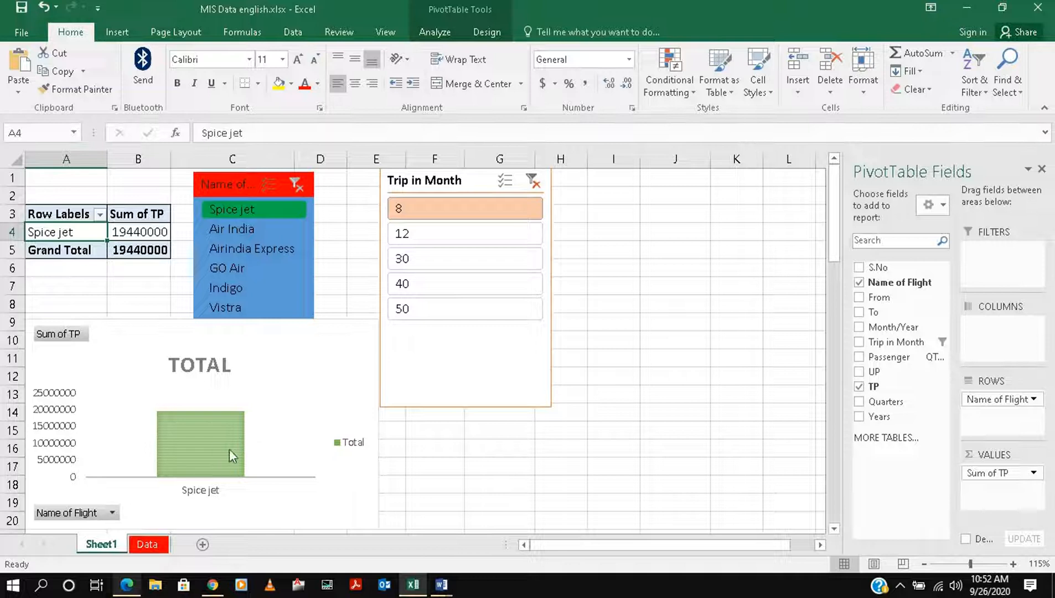
click(418, 235)
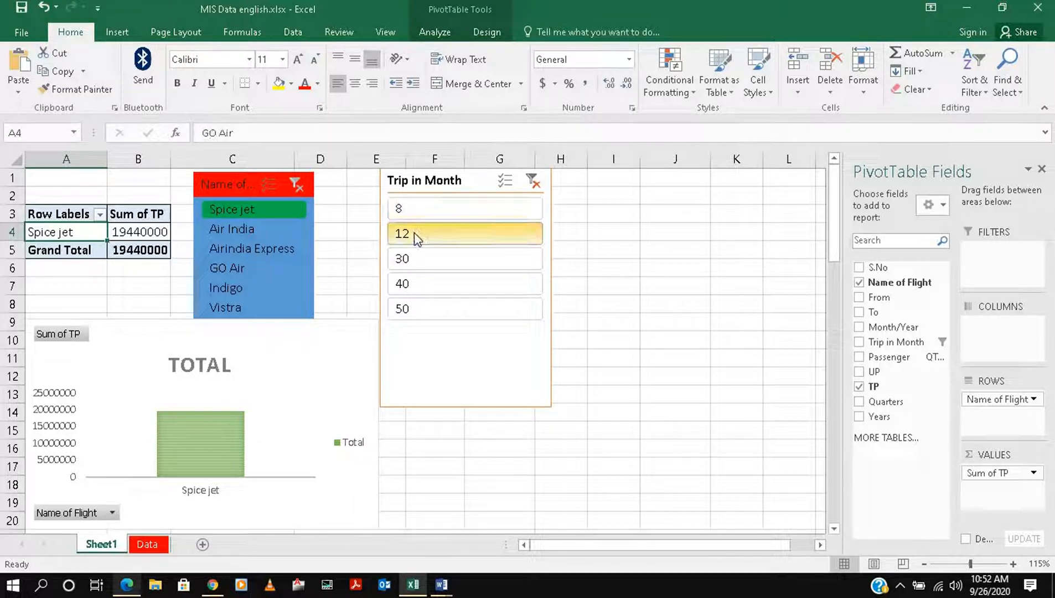
ctrl+click(443, 280)
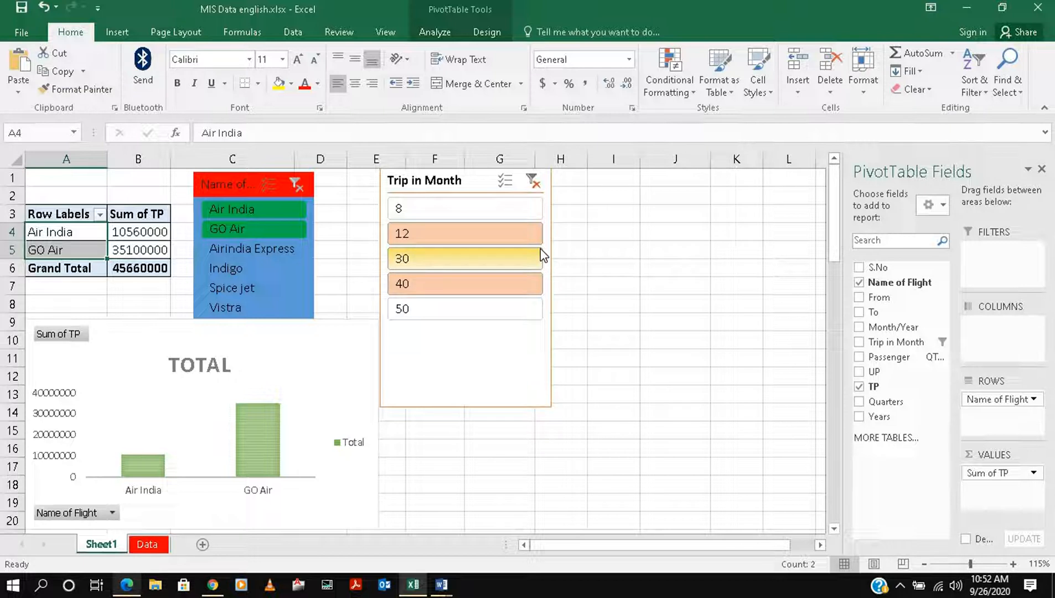
click(533, 183)
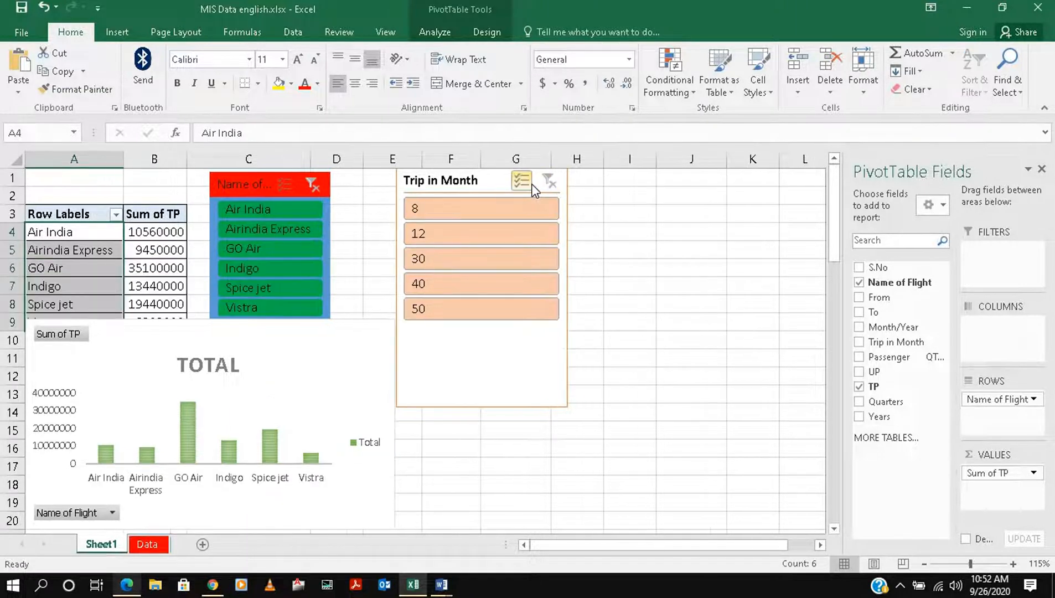
Remove the Trip in Month slicer from the sheet
right_click(484, 179)
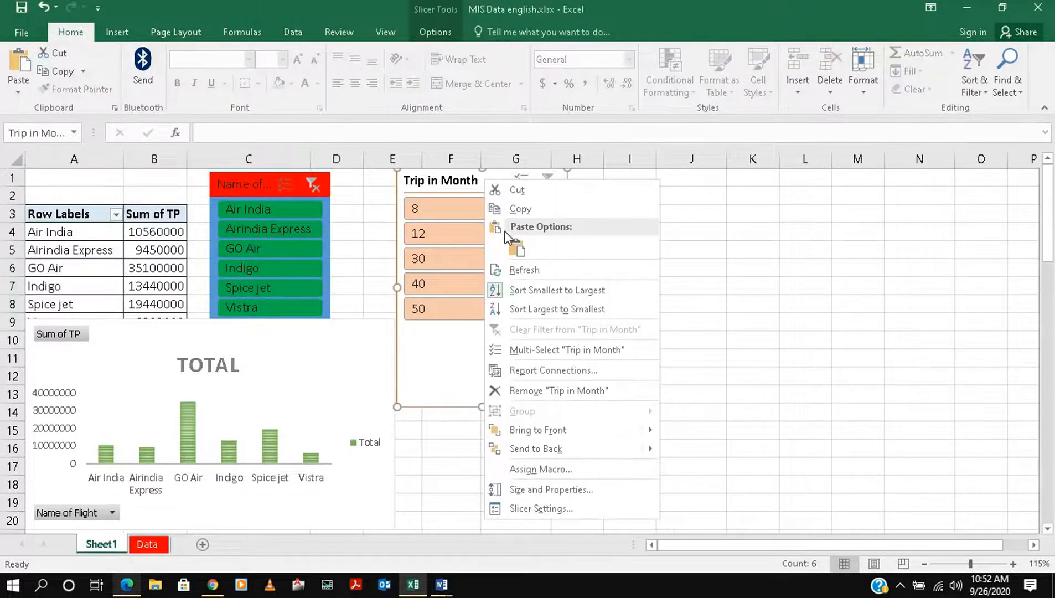
click(550, 391)
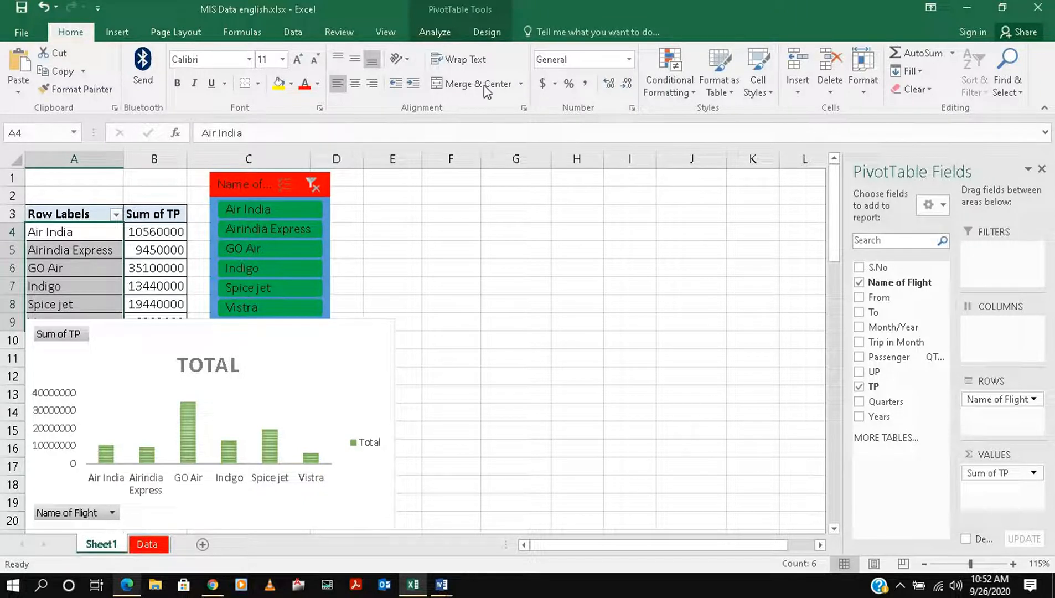
click(434, 35)
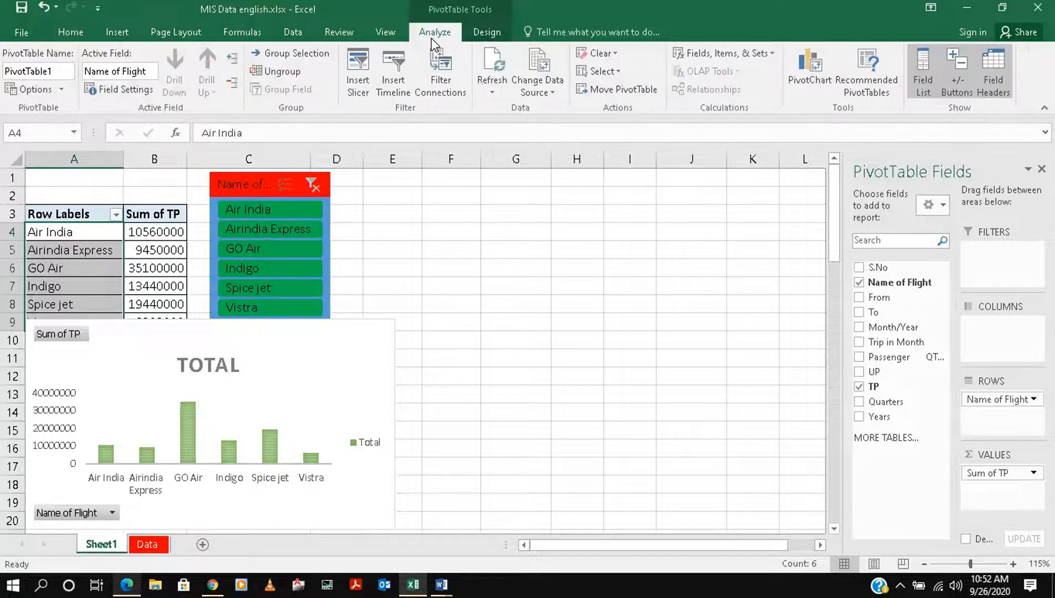
click(499, 32)
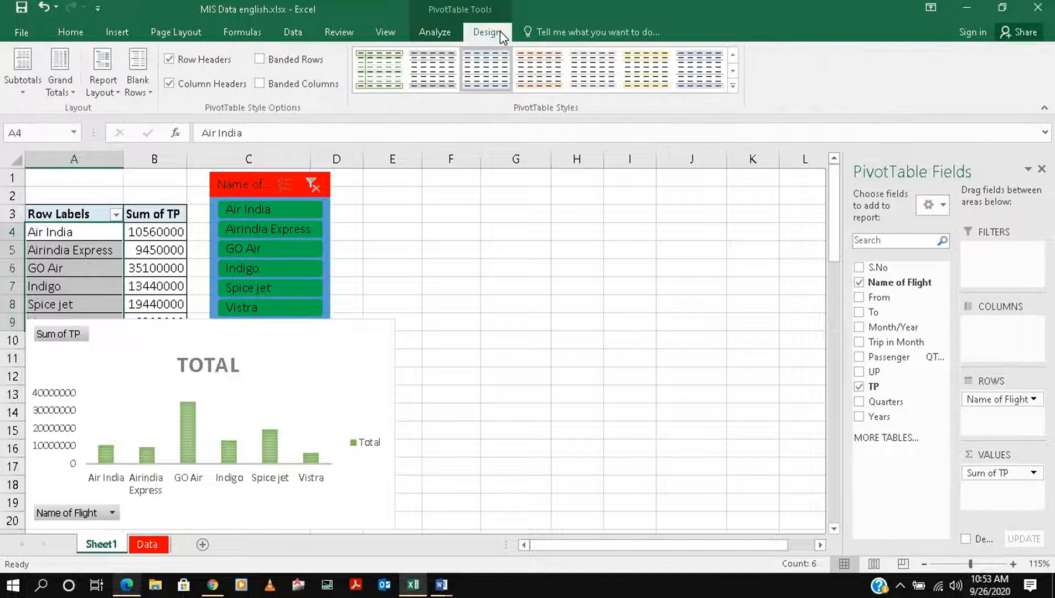
click(279, 194)
click(434, 33)
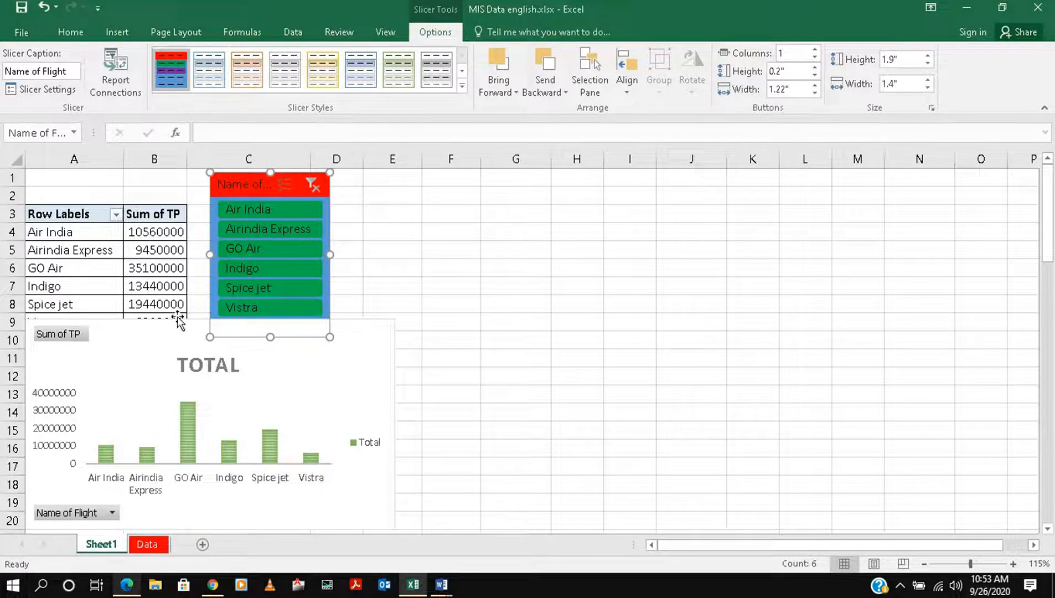
Create a combined PivotChart and PivotTable from range A2:I128 of the Data sheet, placed at cell F2 of Sheet1
click(157, 545)
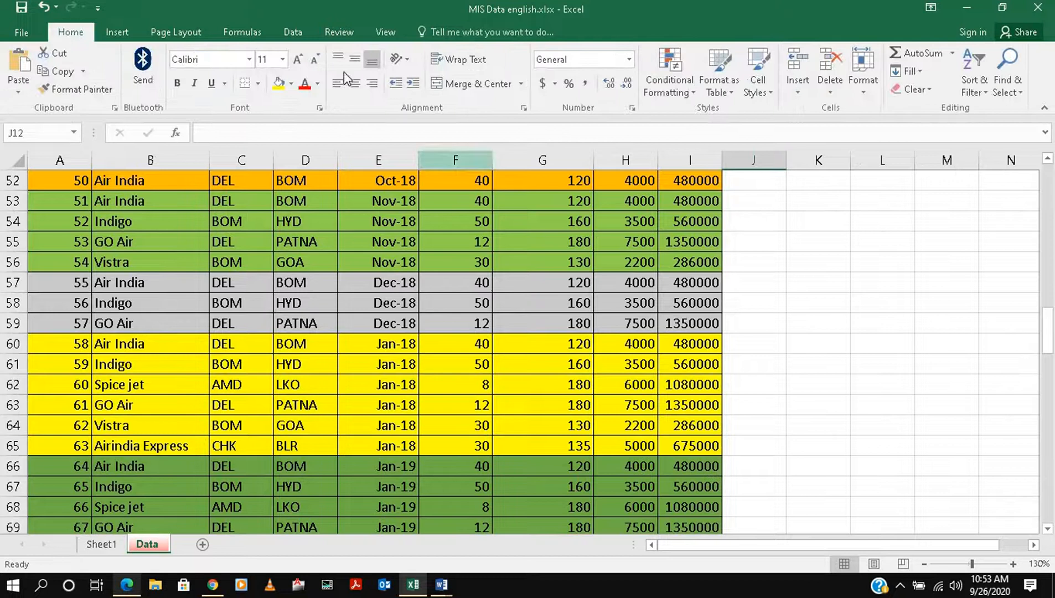
scroll(252, 261, up, 17)
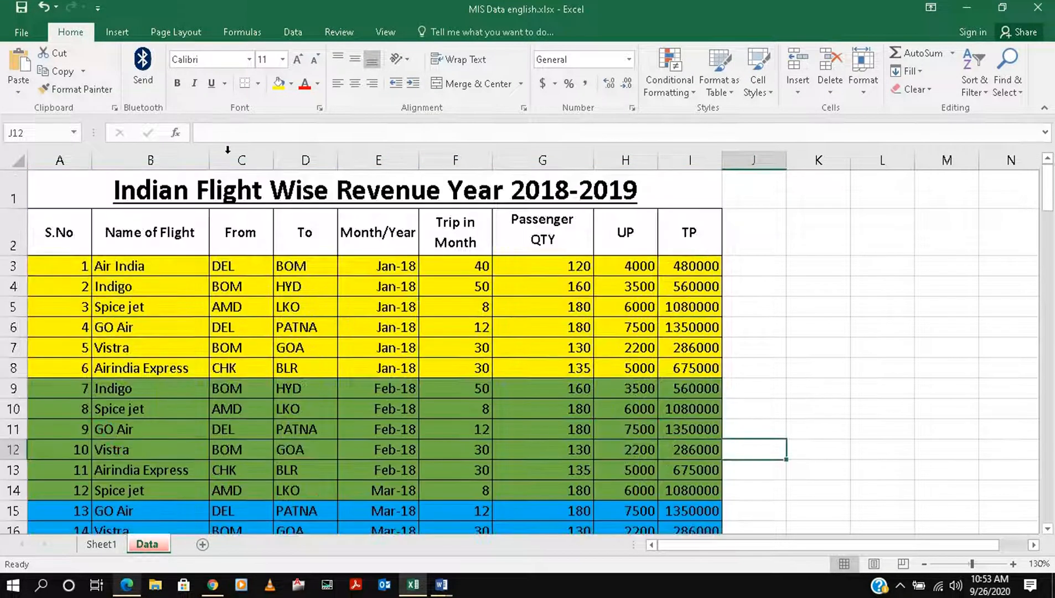
click(118, 31)
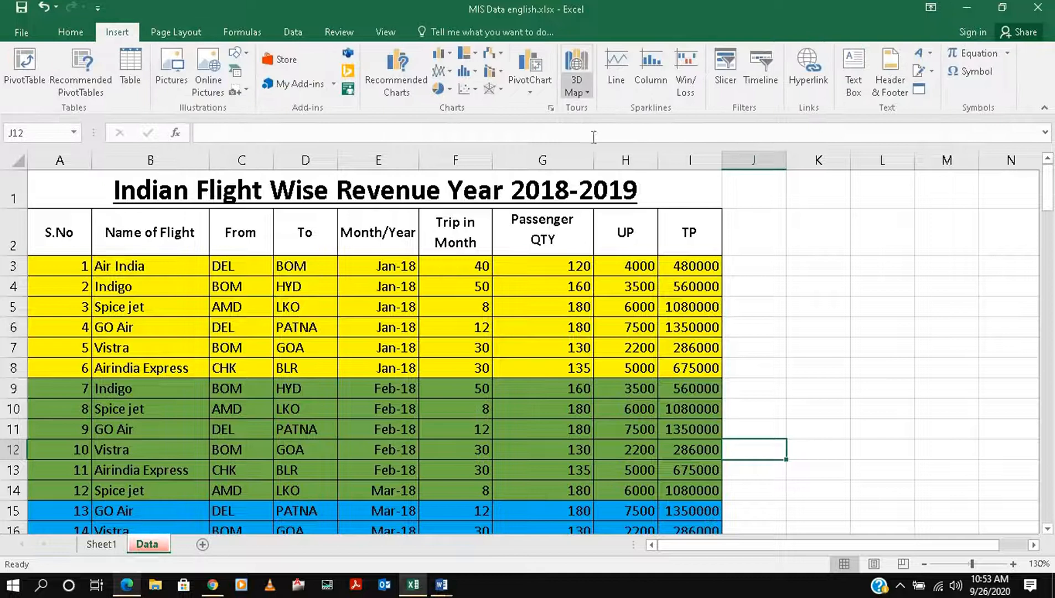
click(533, 90)
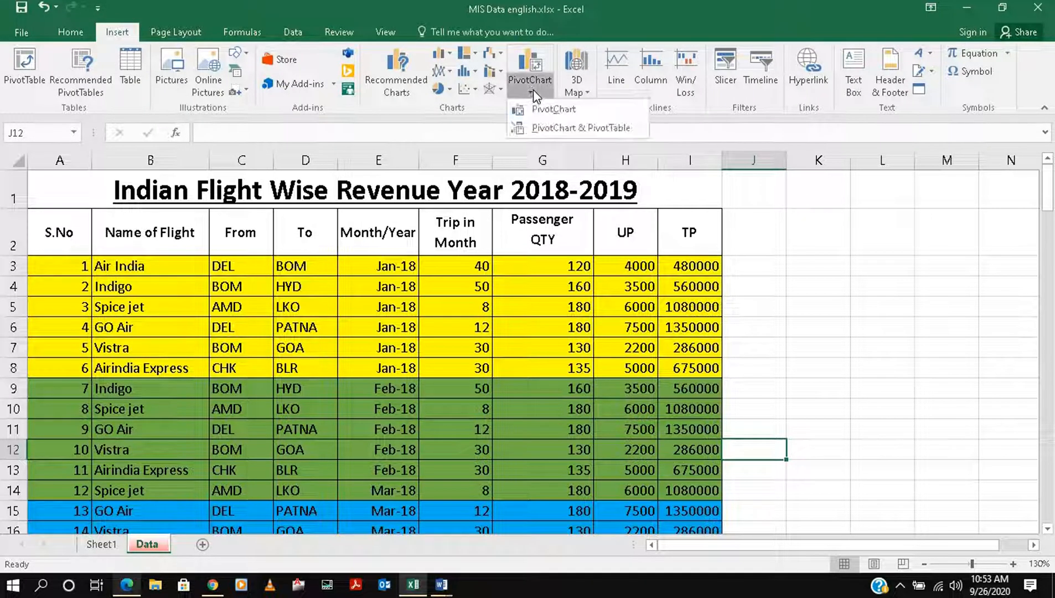
click(576, 129)
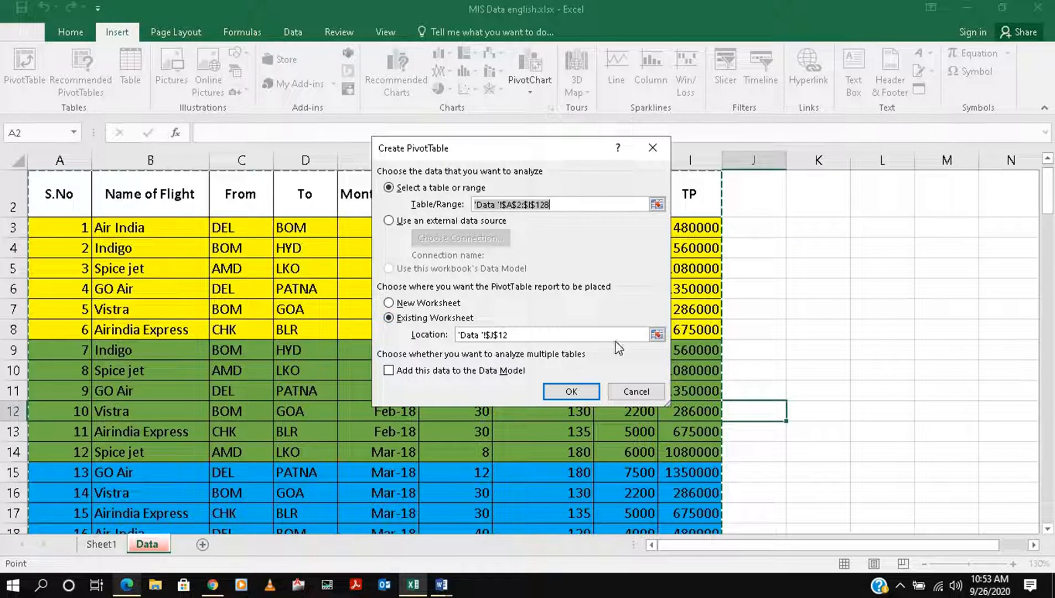
triple_click(510, 335)
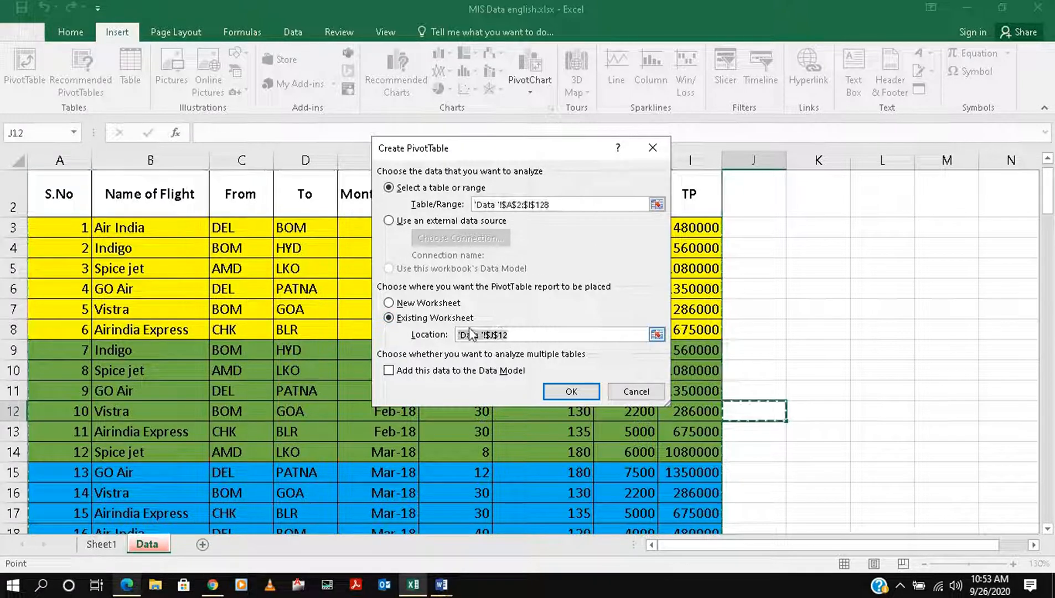
key(BackSpace)
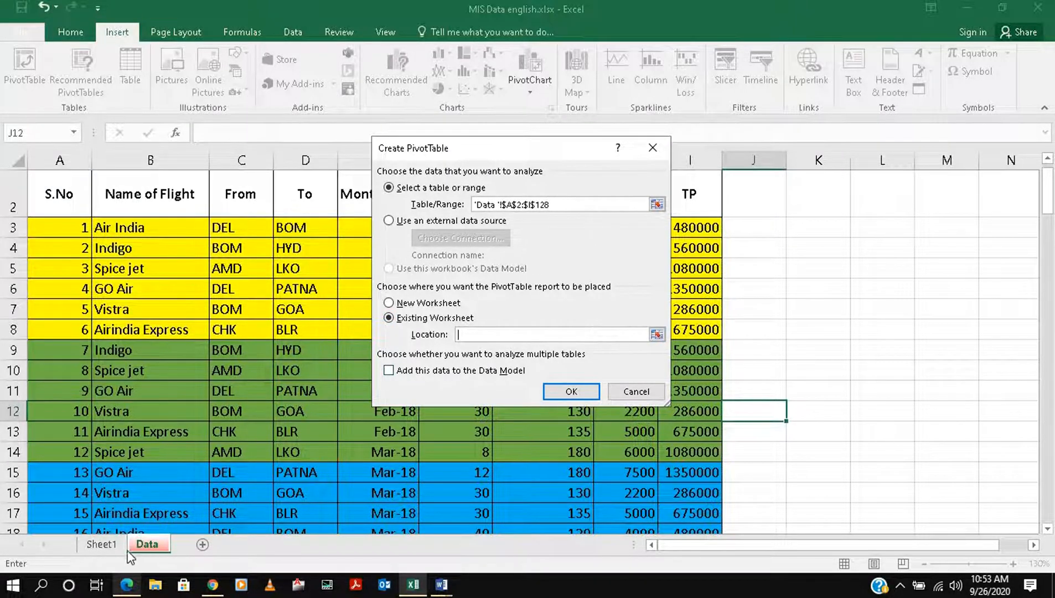
click(103, 547)
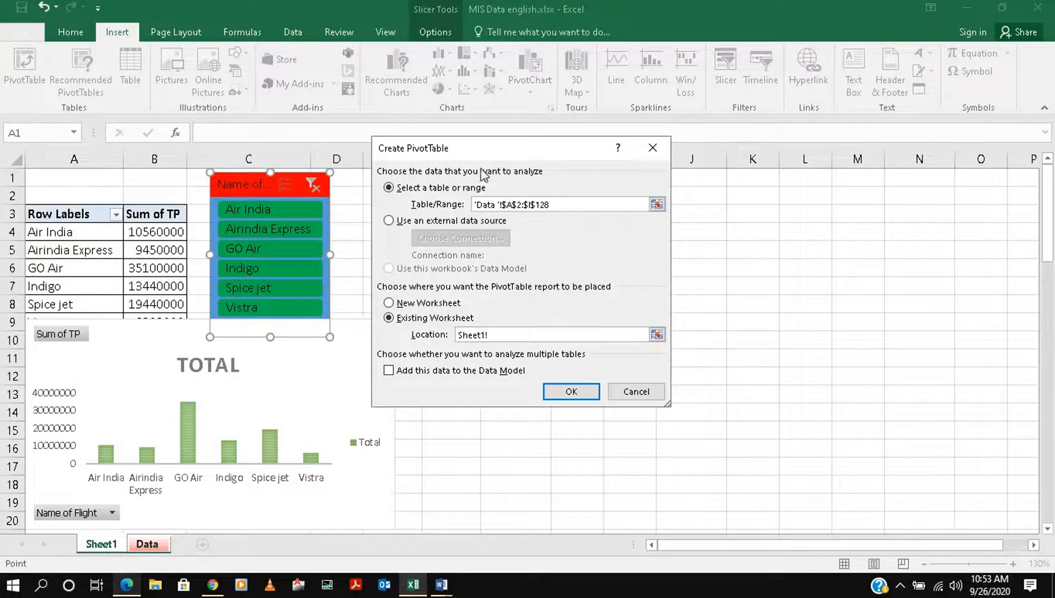
drag(508, 155, 683, 179)
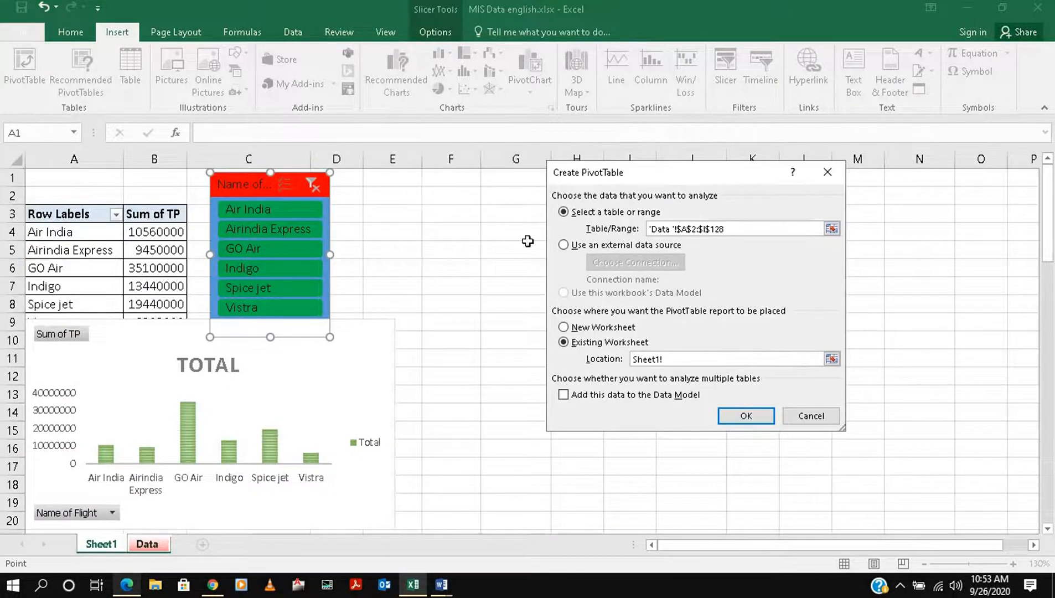
click(451, 195)
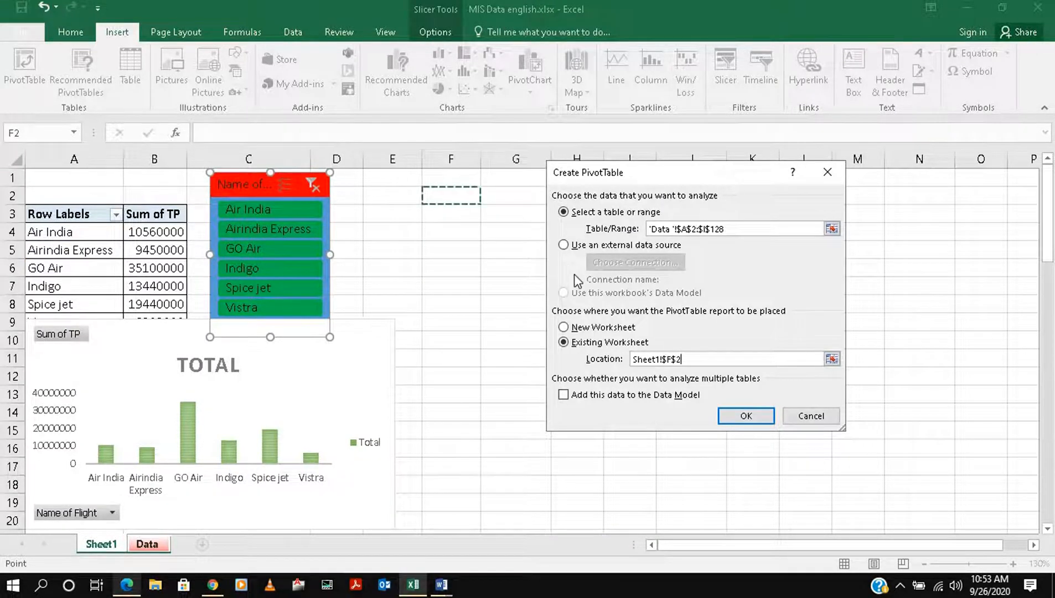
click(746, 417)
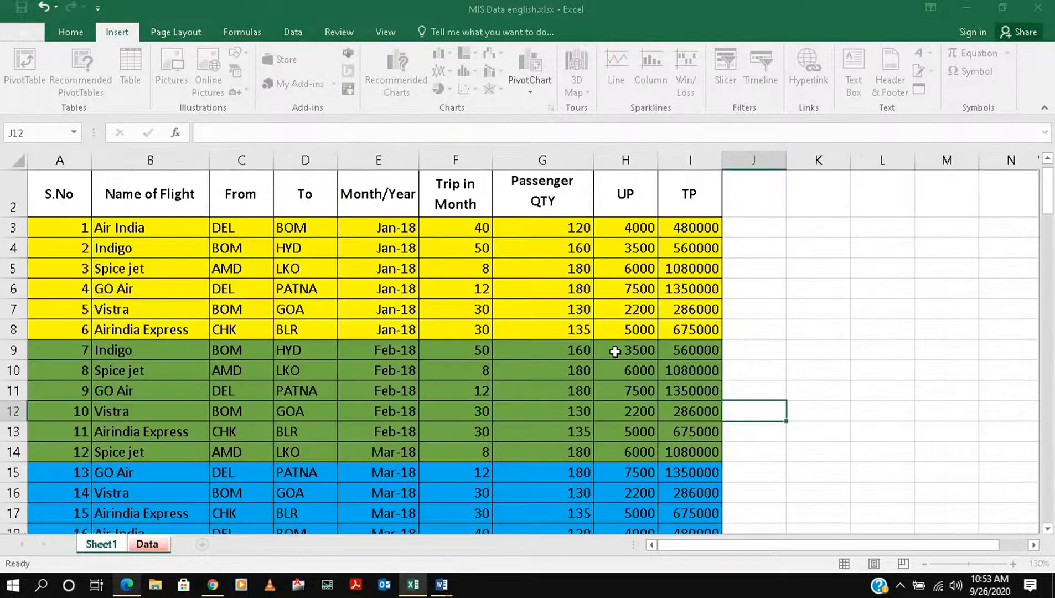
Move the empty PivotChart below the new PivotTable and add Name of Flight as rows and Passenger QTY as values
drag(603, 253, 624, 330)
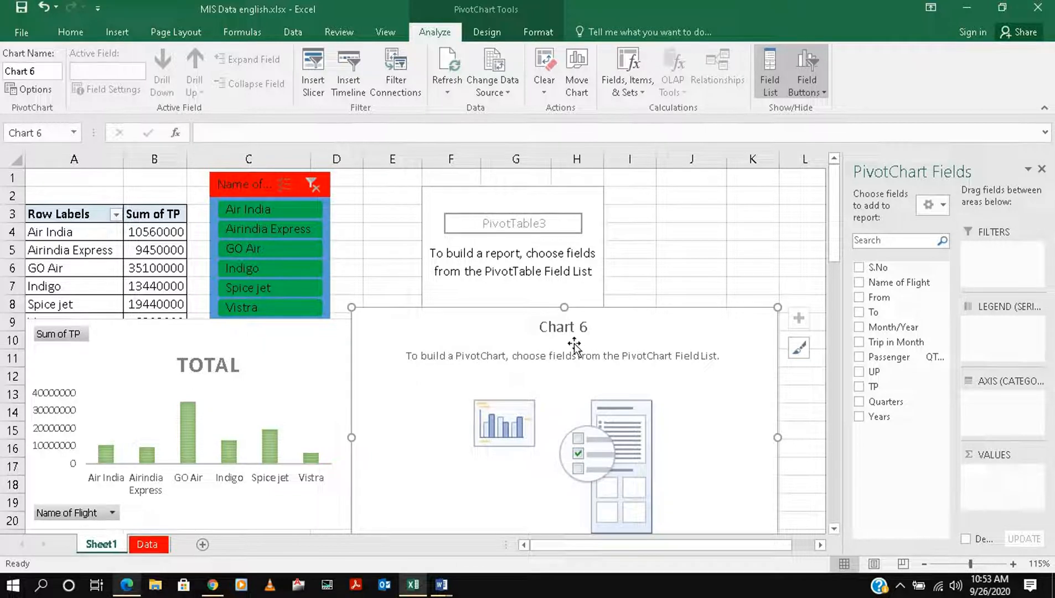
click(511, 203)
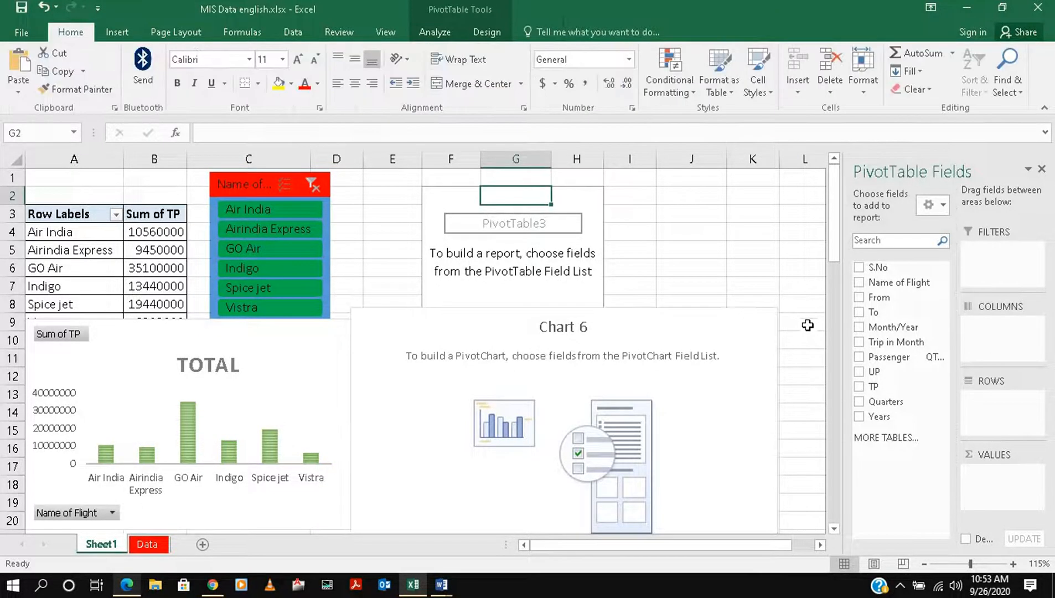
click(863, 282)
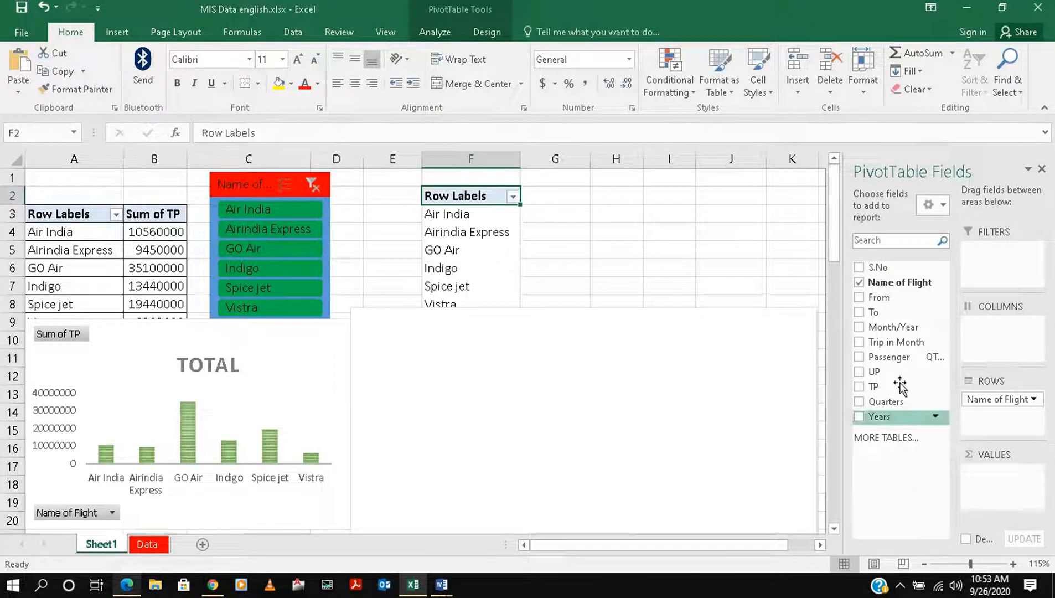
click(860, 357)
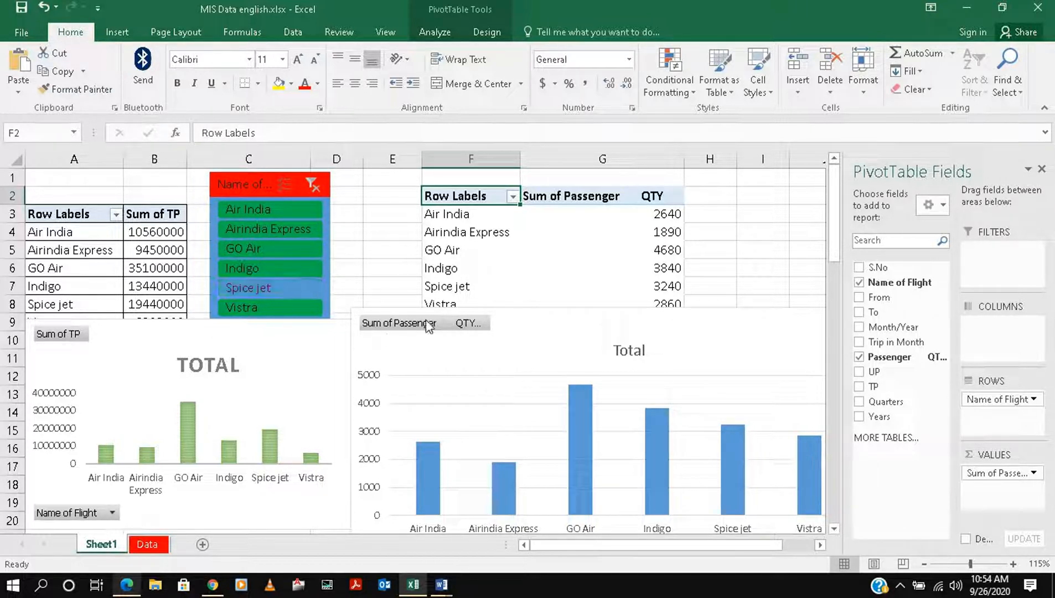
Change the passenger PivotChart to a pie chart and apply the grey gradient style with dark percentage labels
click(546, 393)
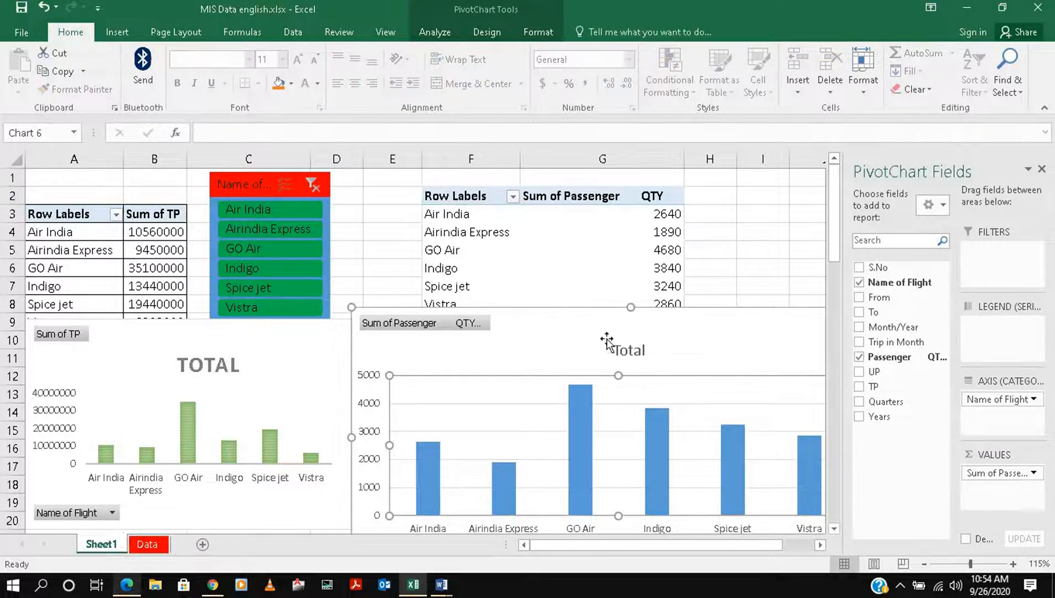
click(496, 34)
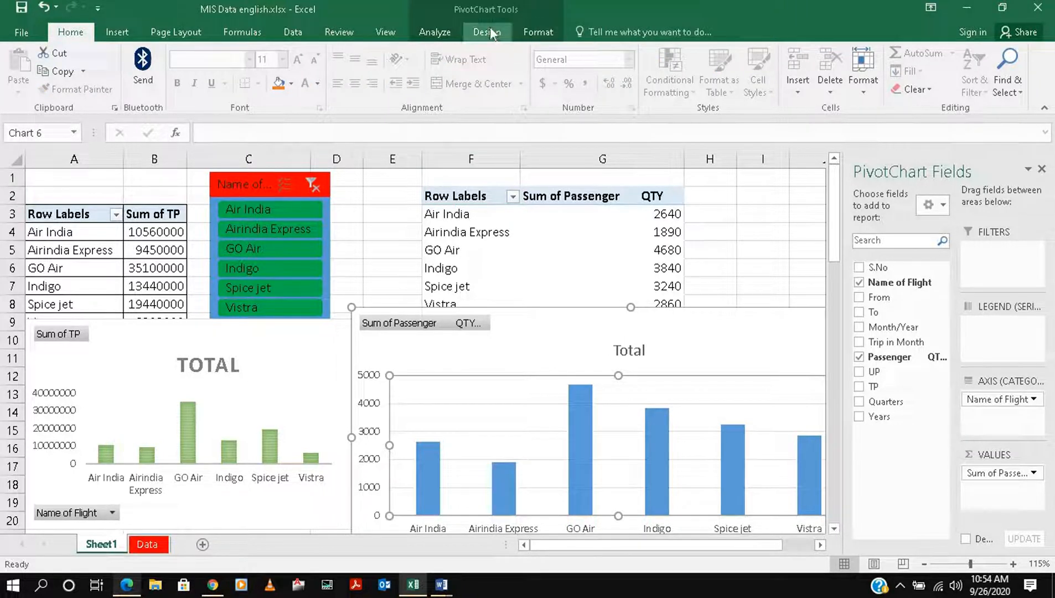
click(823, 84)
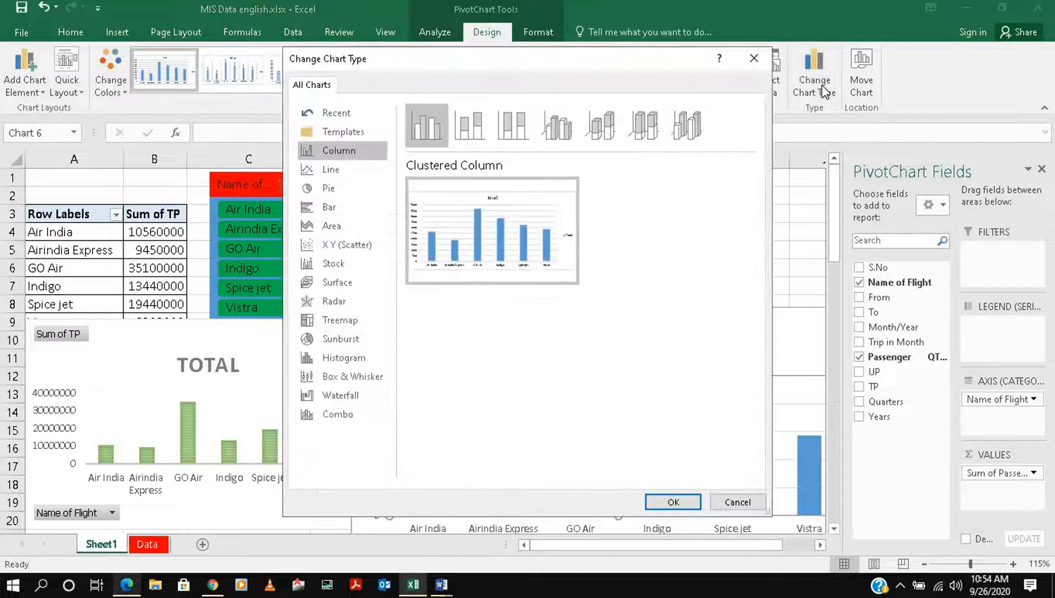
click(334, 189)
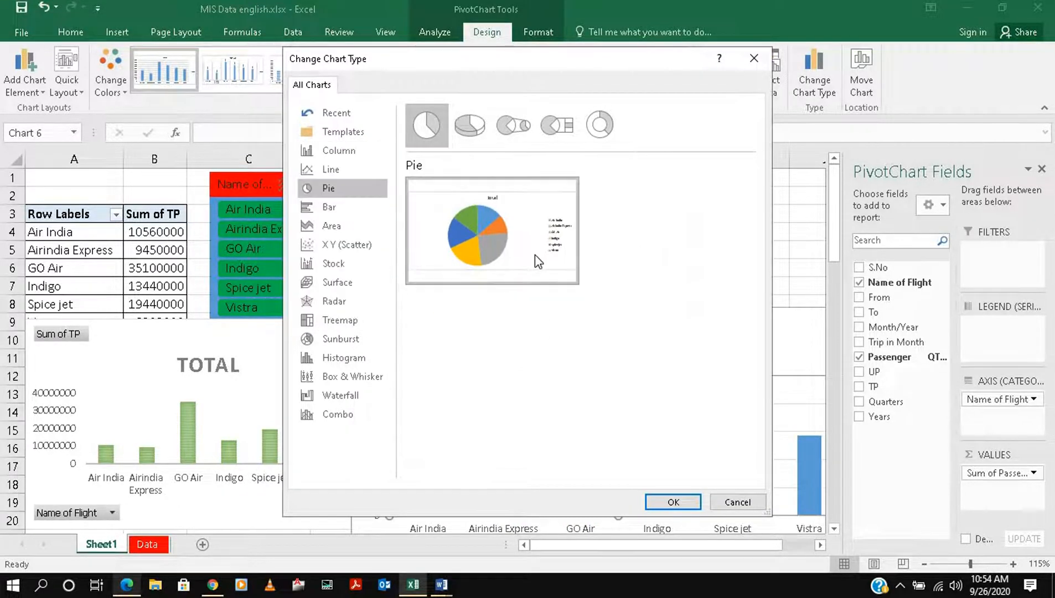
click(673, 503)
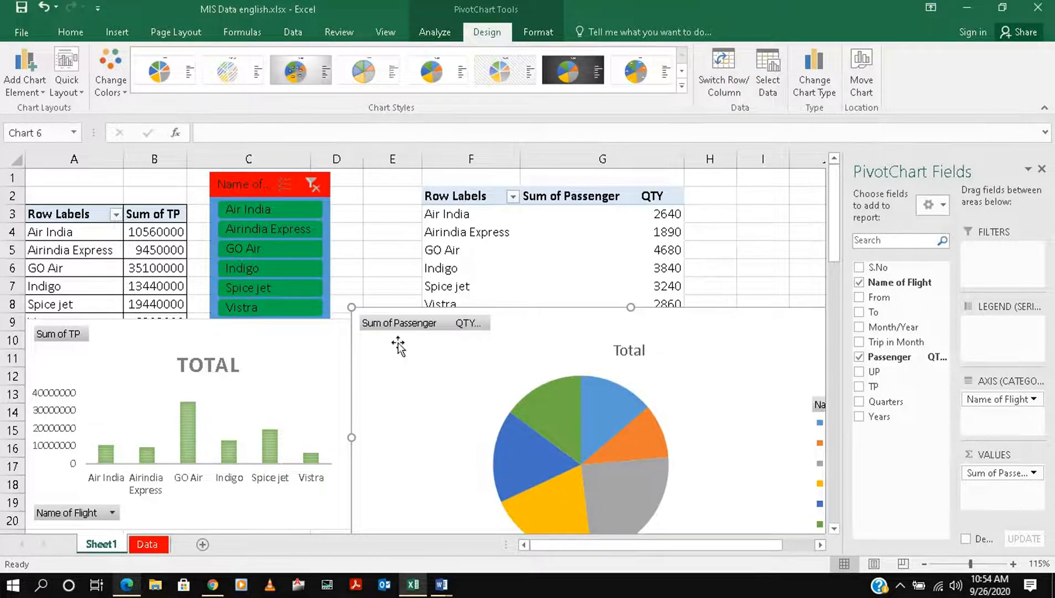
click(295, 70)
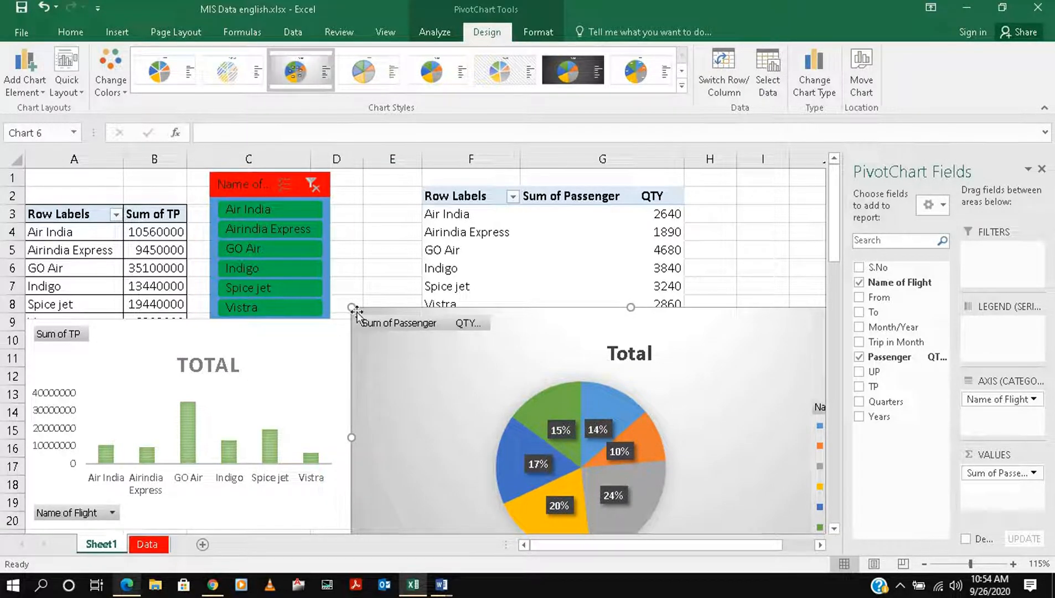
Shrink the passenger pie chart and place it directly below the passenger PivotTable, beside the revenue chart
drag(467, 342, 590, 377)
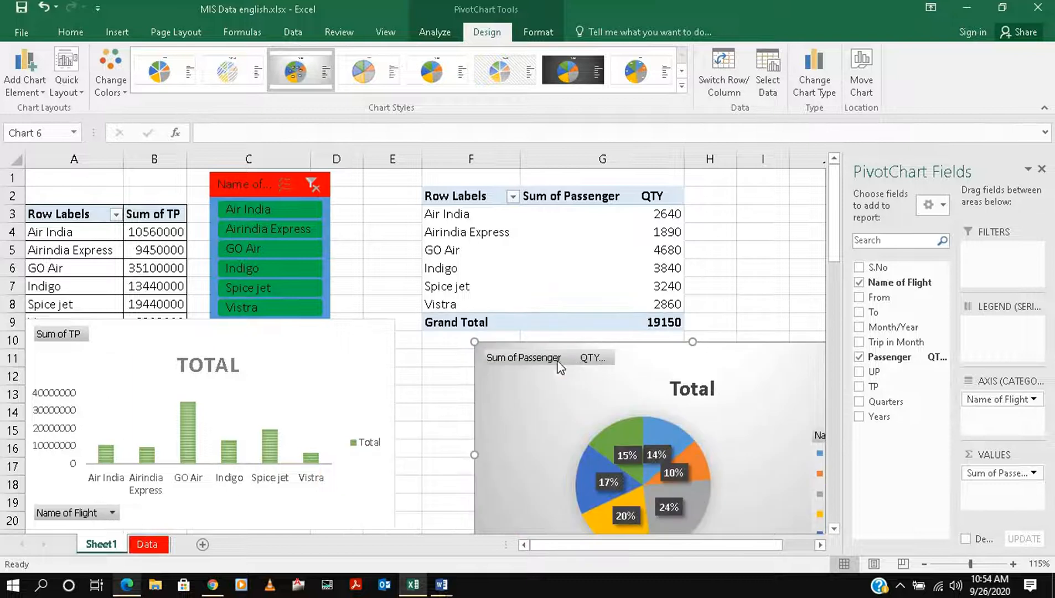
drag(515, 403, 441, 386)
drag(690, 372, 479, 247)
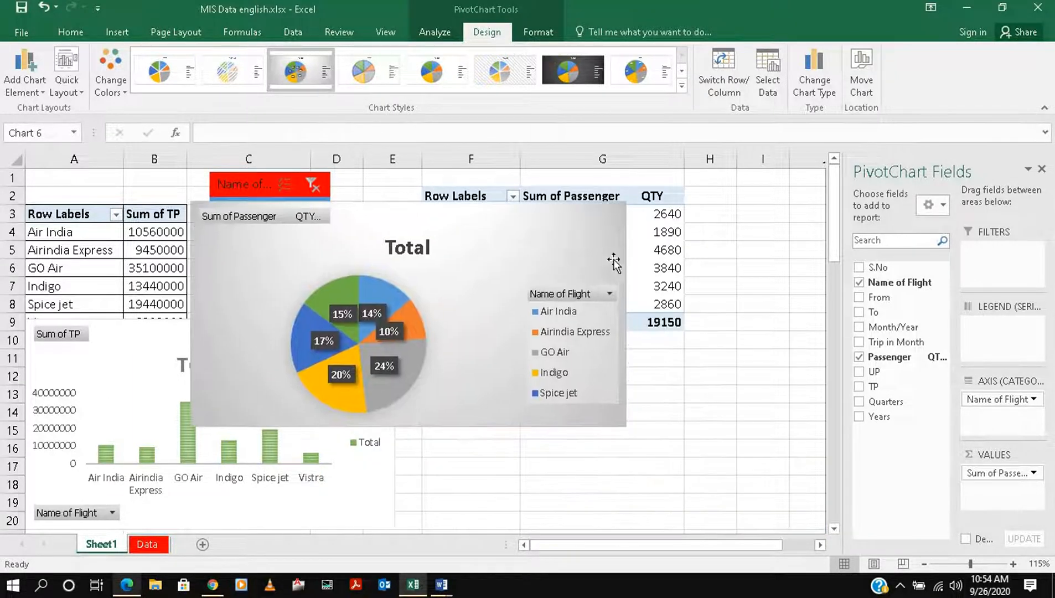
drag(626, 200, 551, 214)
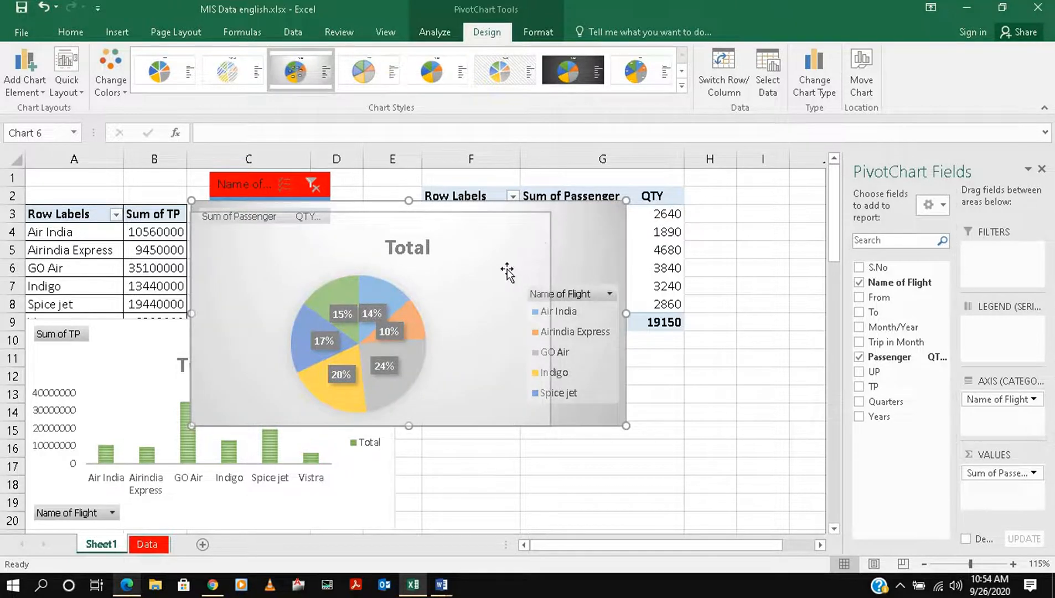
drag(488, 270, 701, 393)
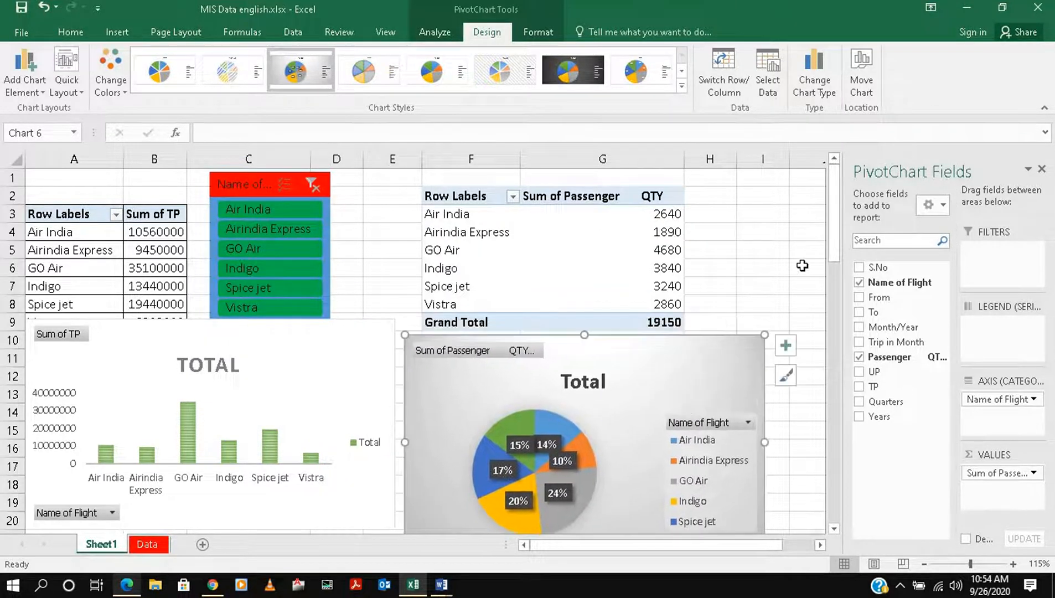
Filter the Name of Flight slicer to Air India and connect it to PivotTable3 in addition to PivotTable1
click(230, 212)
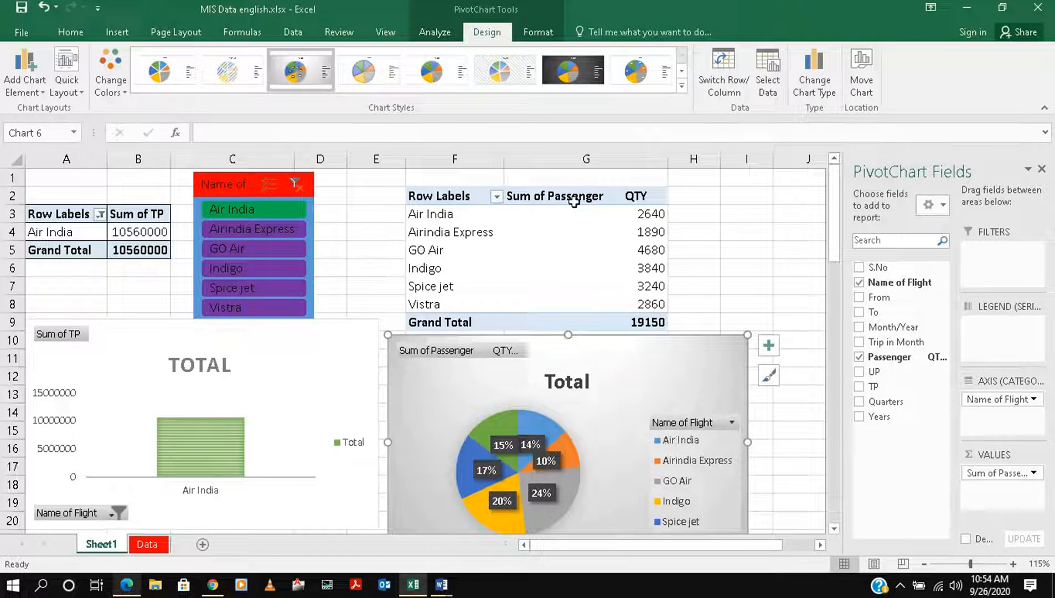
click(434, 34)
click(241, 195)
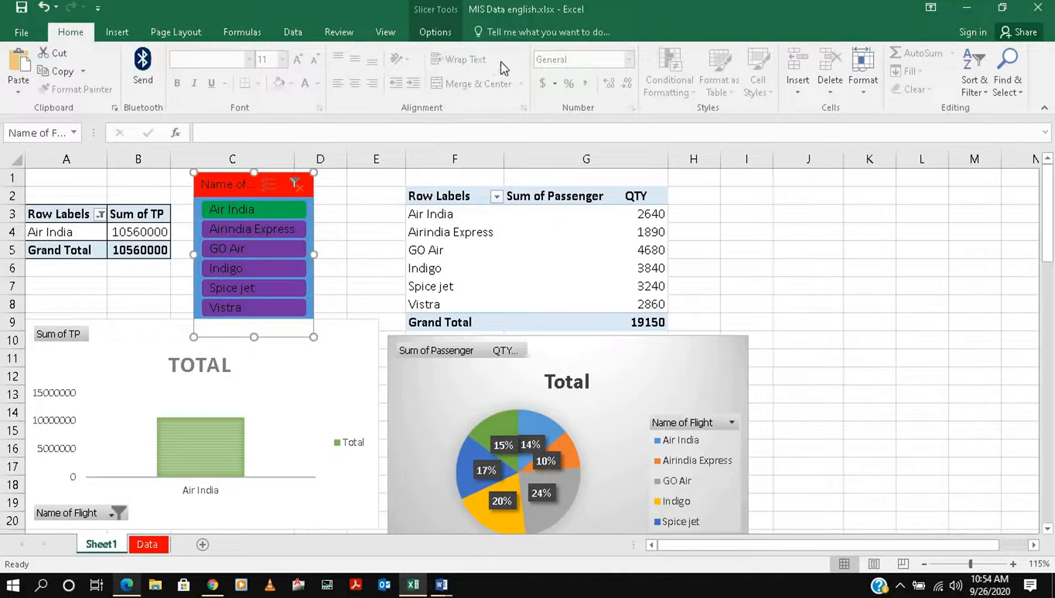
click(425, 35)
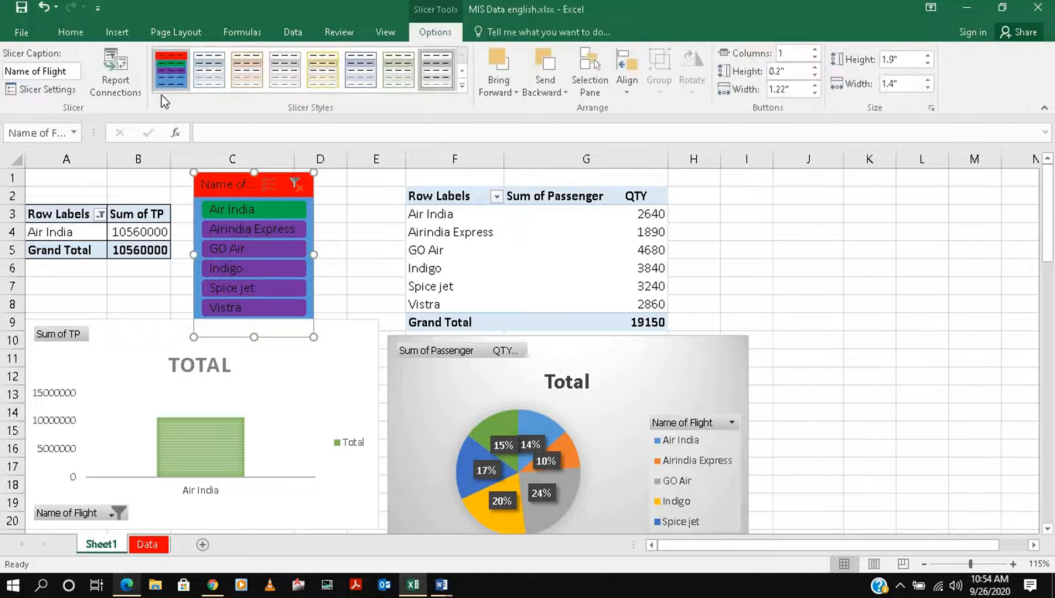
click(114, 84)
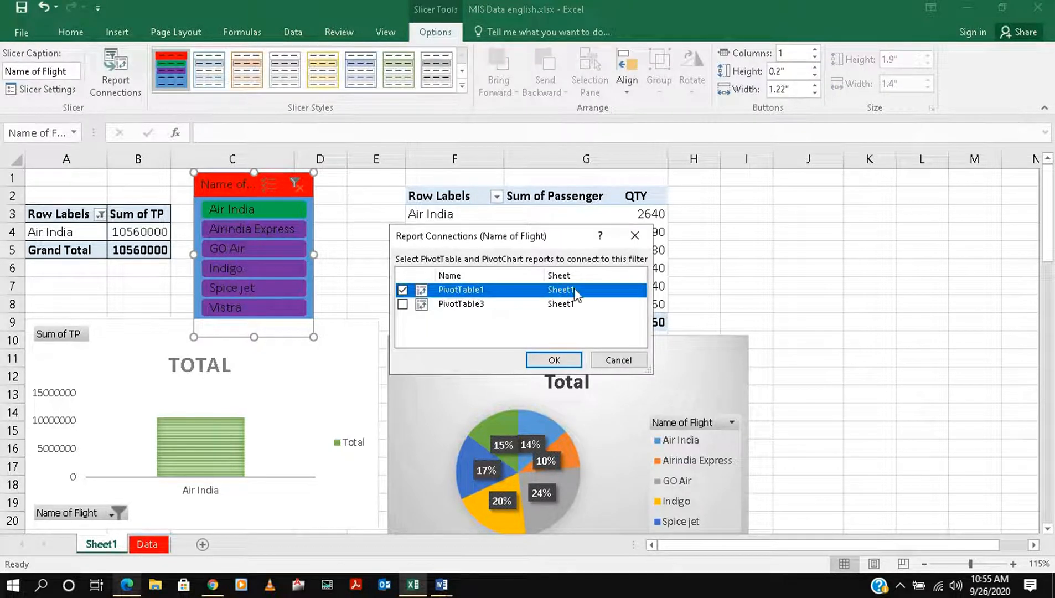
click(402, 305)
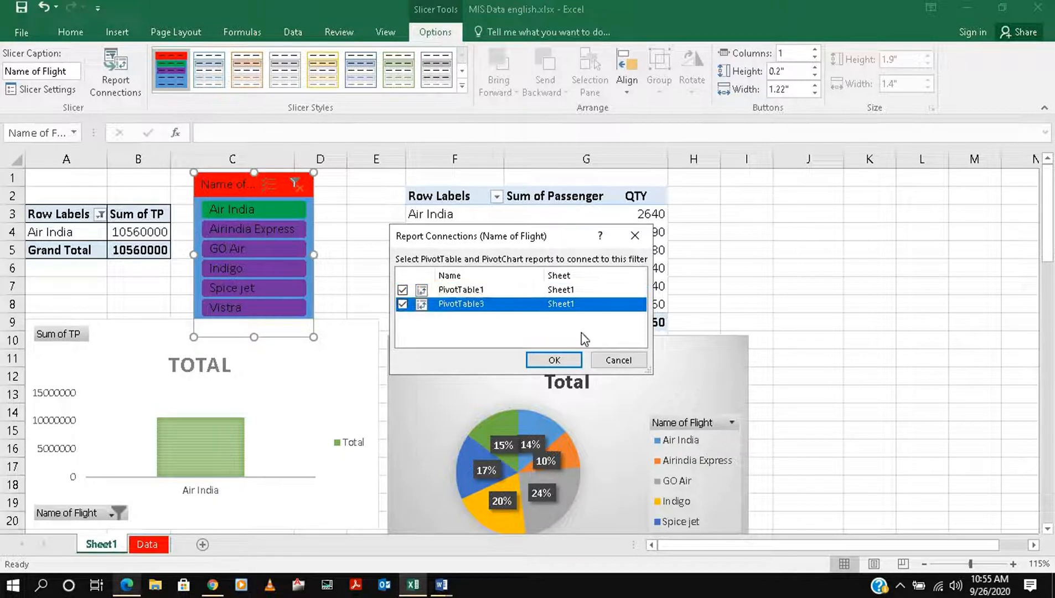
click(554, 360)
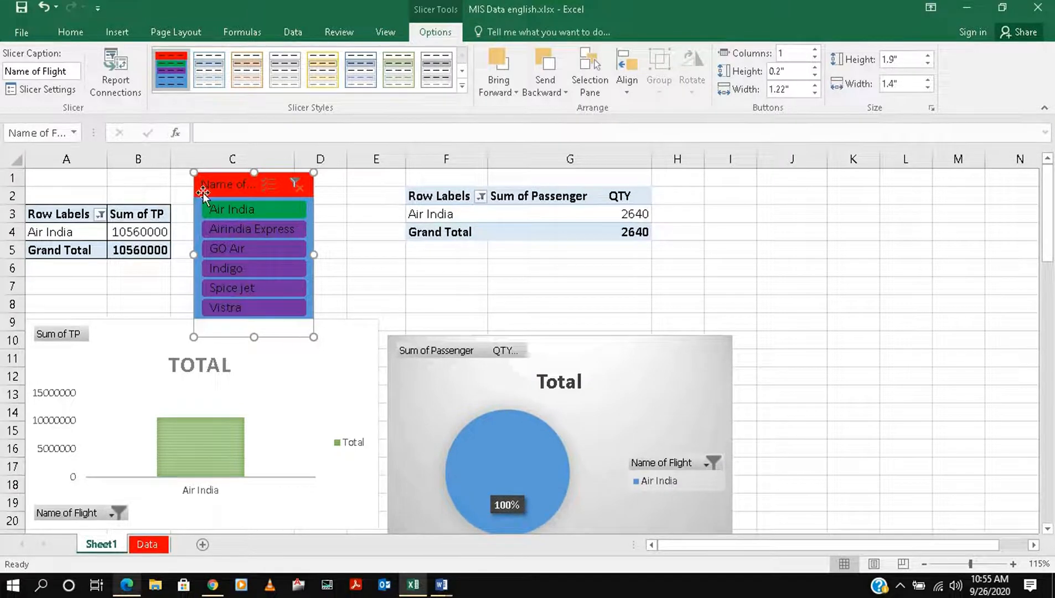
Test the shared slicer on both PivotTables with Air India and GO Air, leaving its filter cleared
click(295, 183)
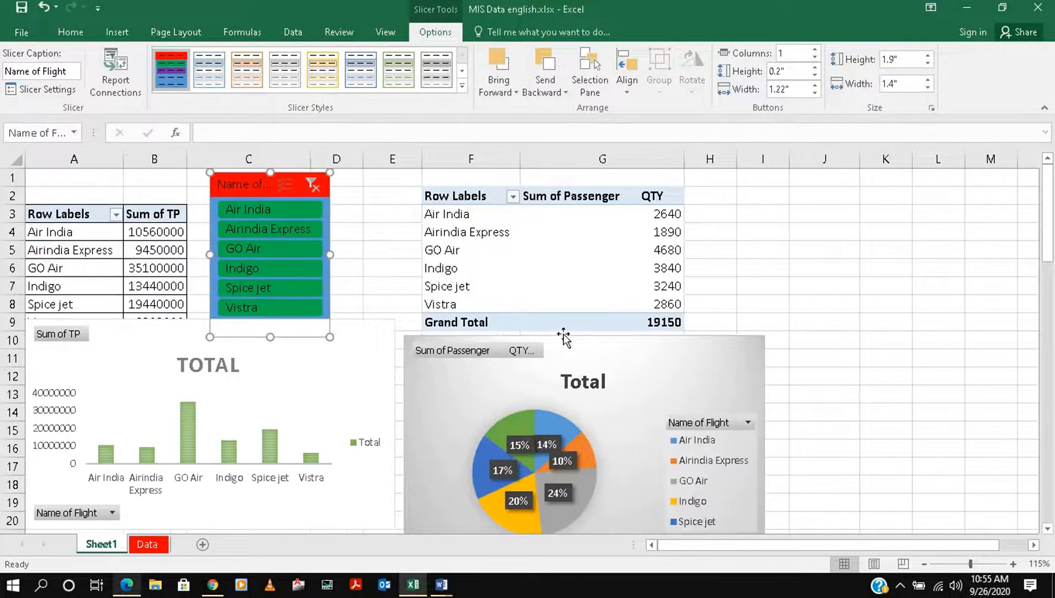
click(270, 209)
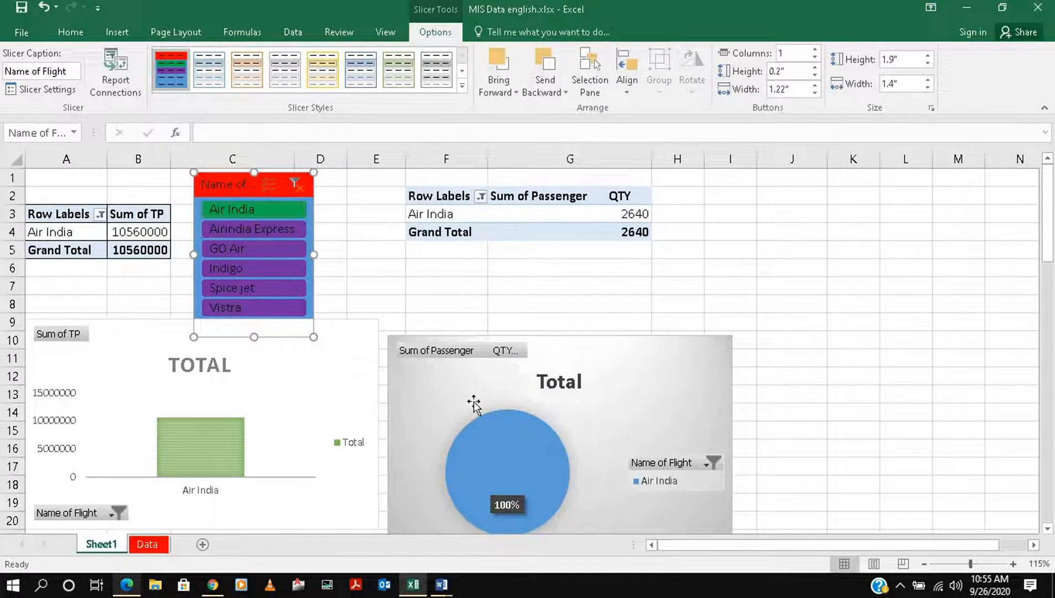
click(240, 245)
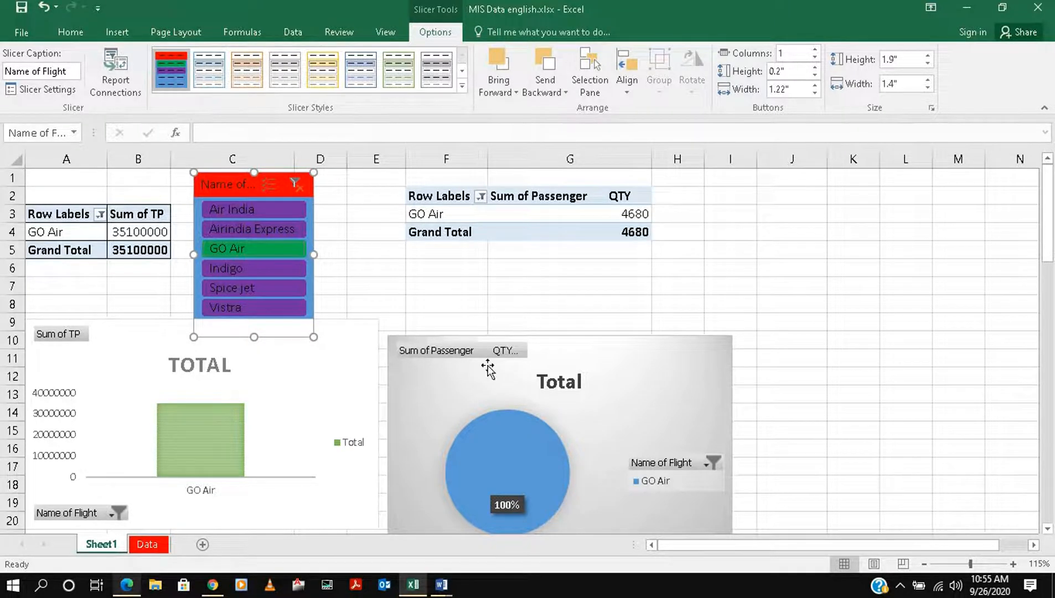
click(296, 184)
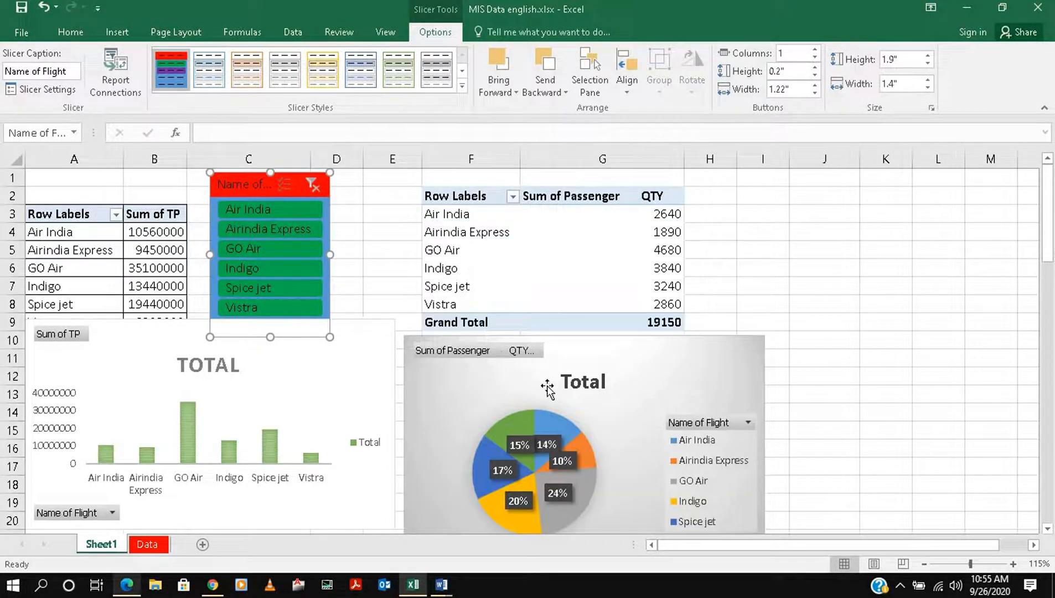
Nudge the passenger pie chart slightly up and to the left, closer to its PivotTable
mouse_move(612, 372)
mouse_down()
mouse_move(597, 376)
mouse_move(608, 360)
mouse_move(609, 382)
mouse_up()
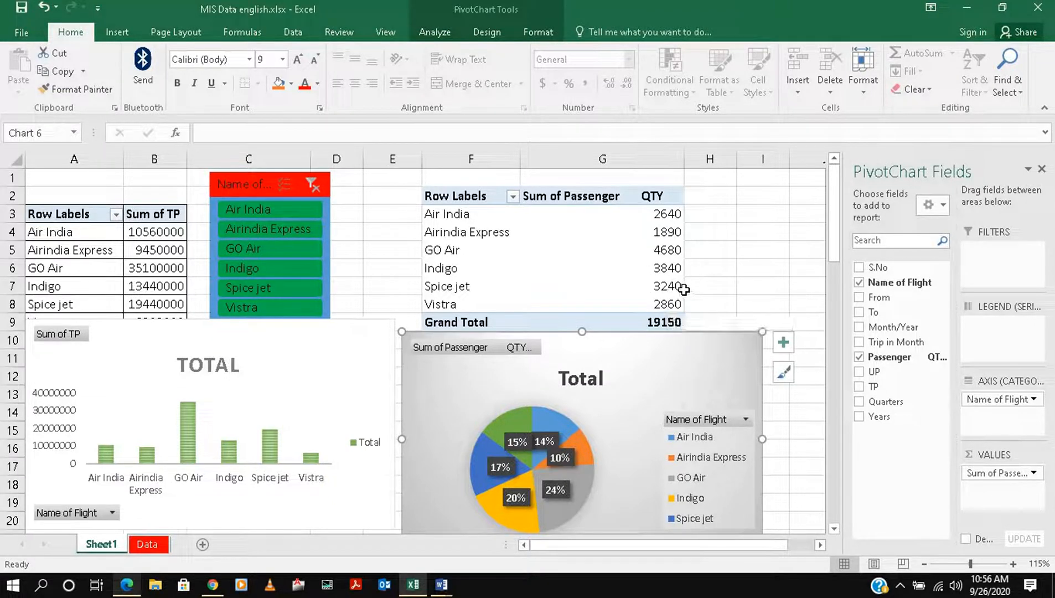
Calculate GO Air's share of all passengers in cell I4 by dividing its Passenger QTY by the Grand Total
mouse_move(684, 289)
click(749, 234)
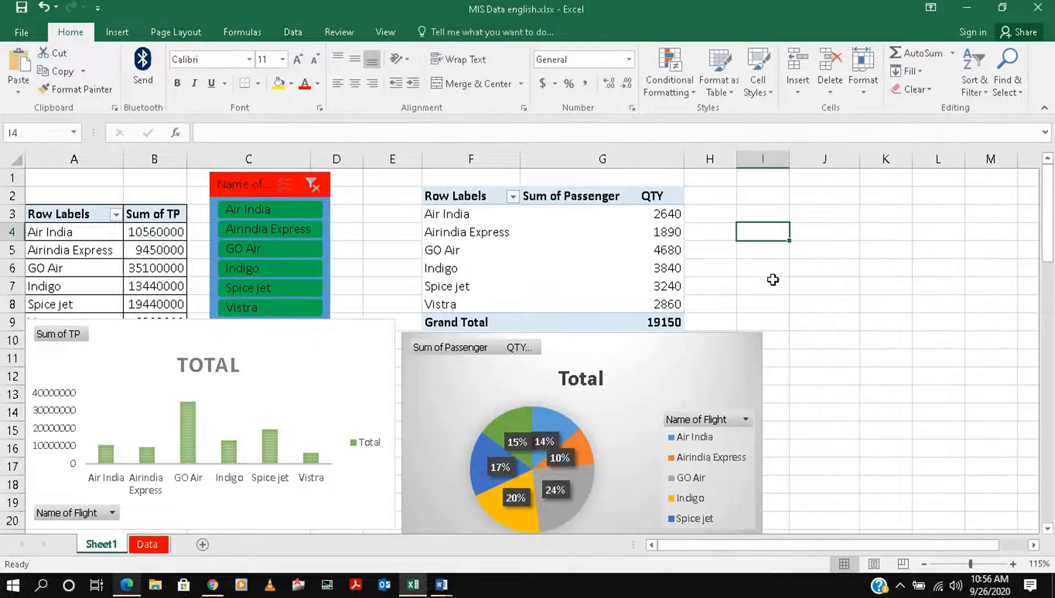
text(=)
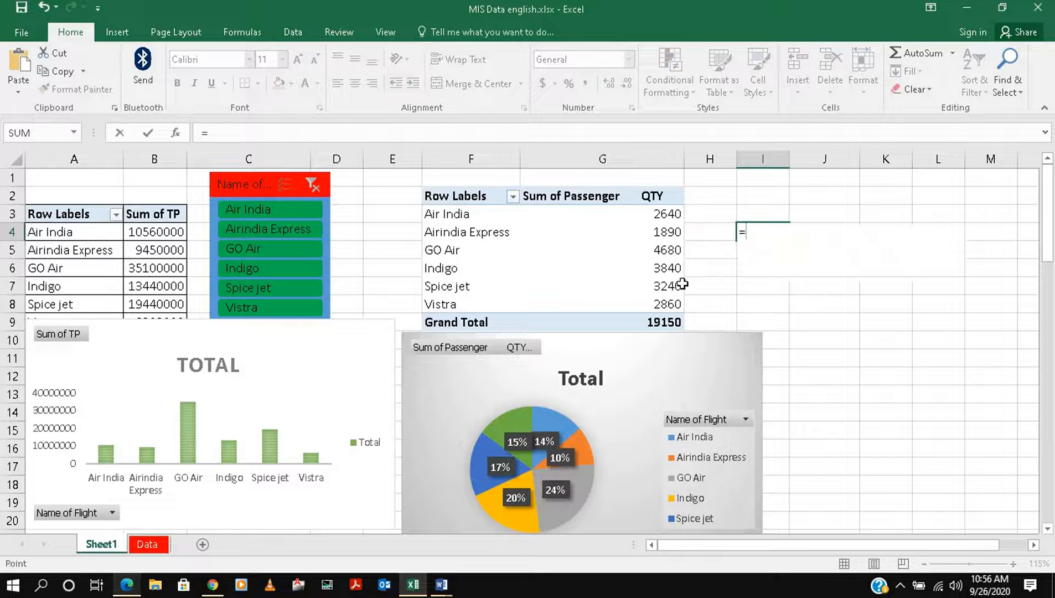
click(670, 250)
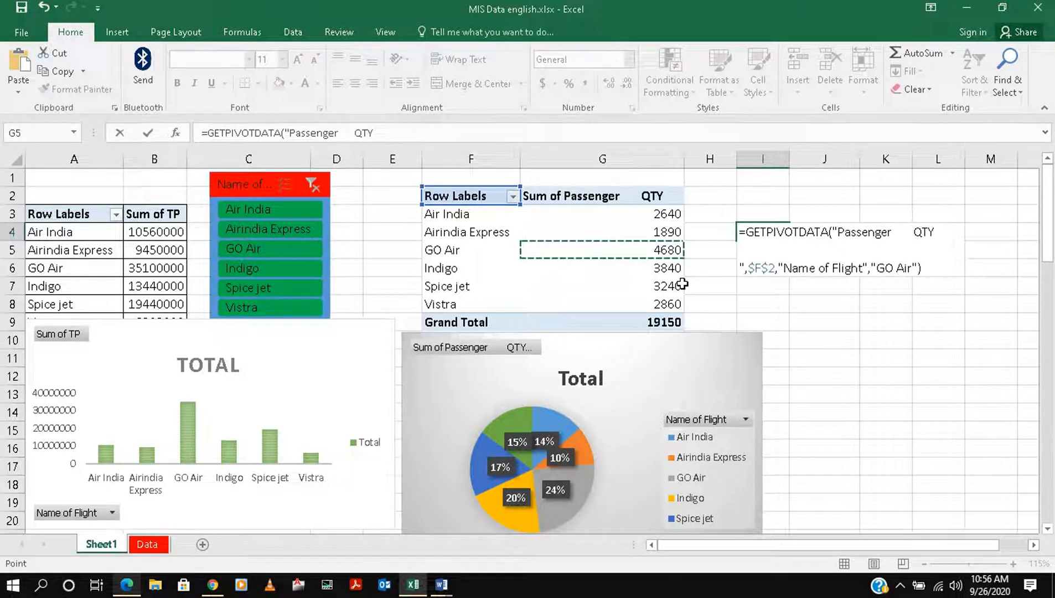
text(/)
click(673, 326)
key(Return)
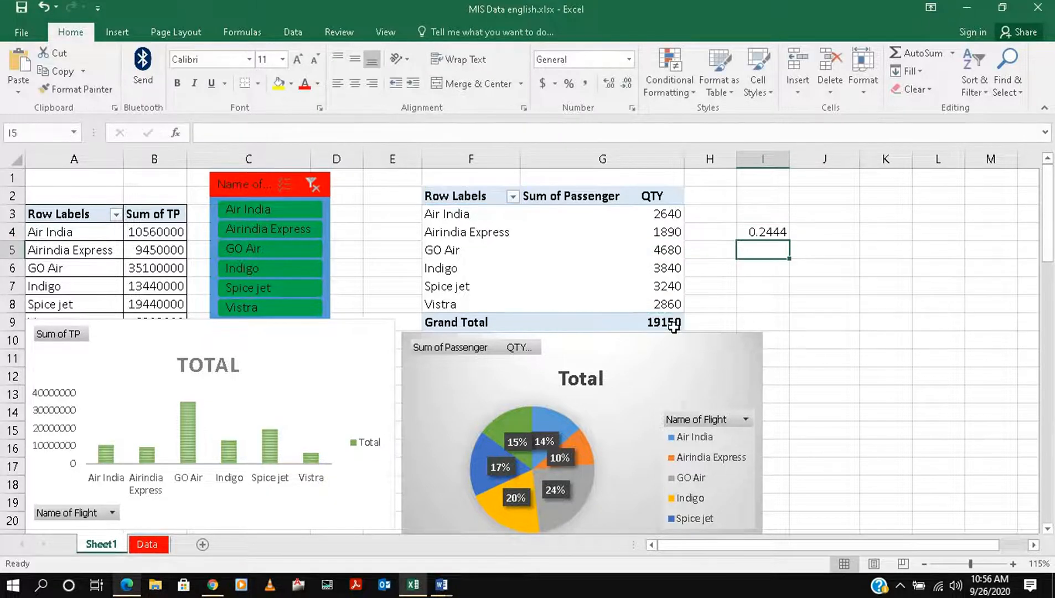
Format the share in cell I4 as a percentage and delete the calculation after comparing it with the pie label
click(786, 232)
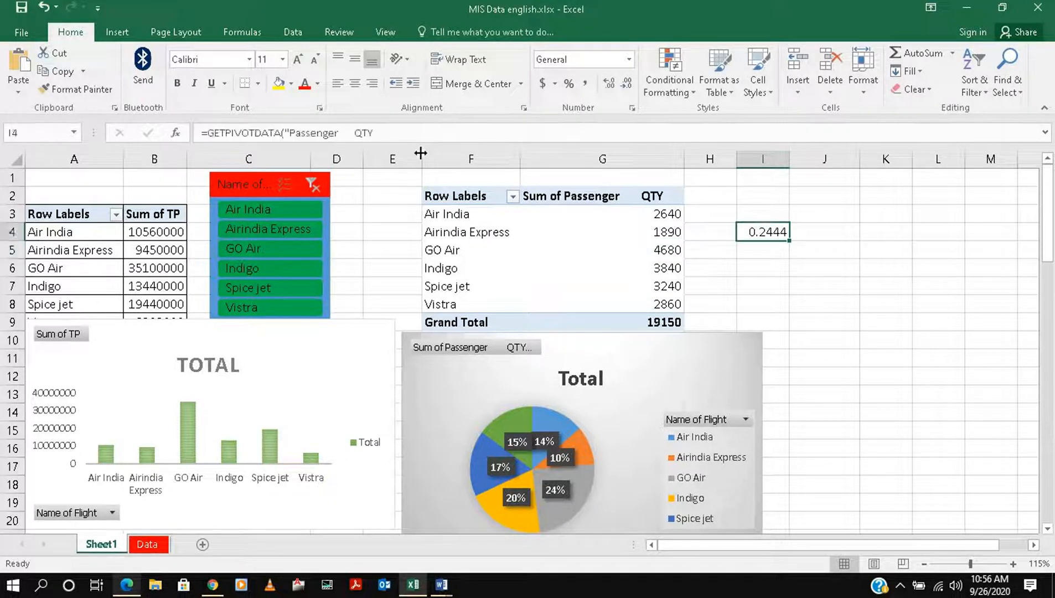
click(569, 84)
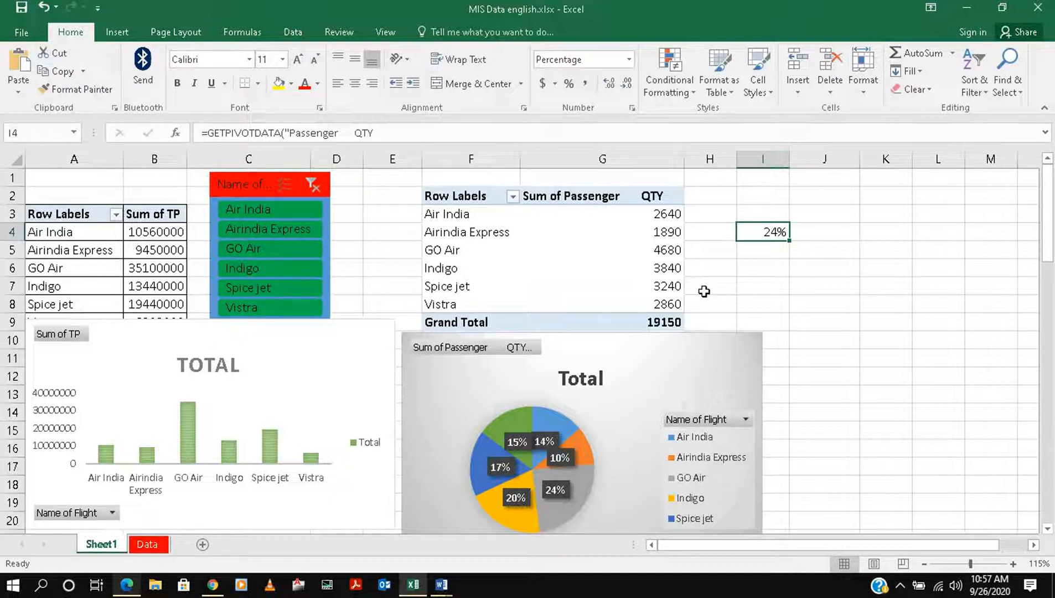
key(Delete)
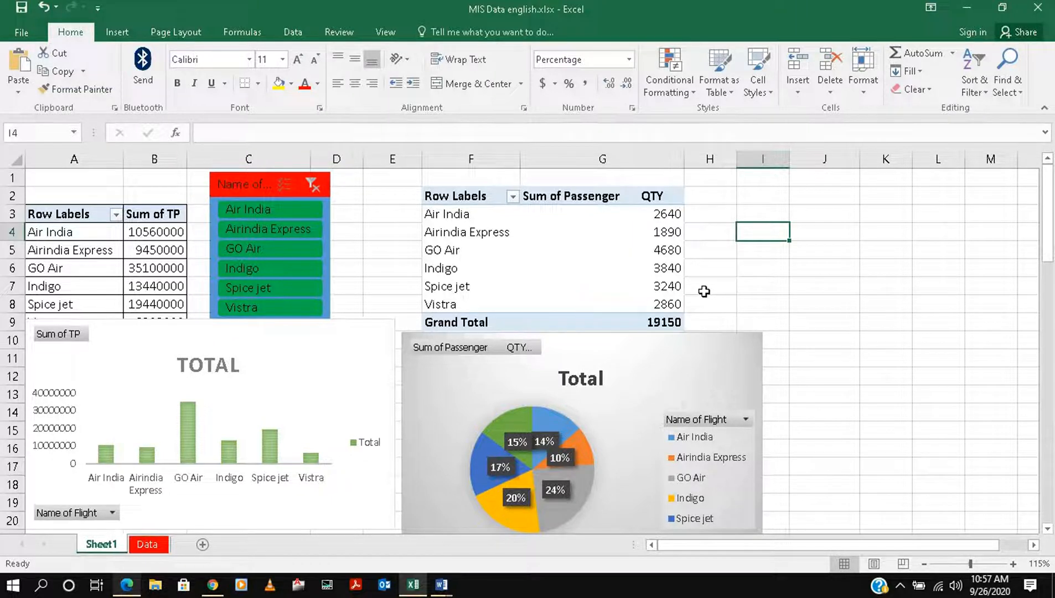
Select the empty cell I4 and minimize the workbook window to show the desktop
click(621, 286)
mouse_move(665, 302)
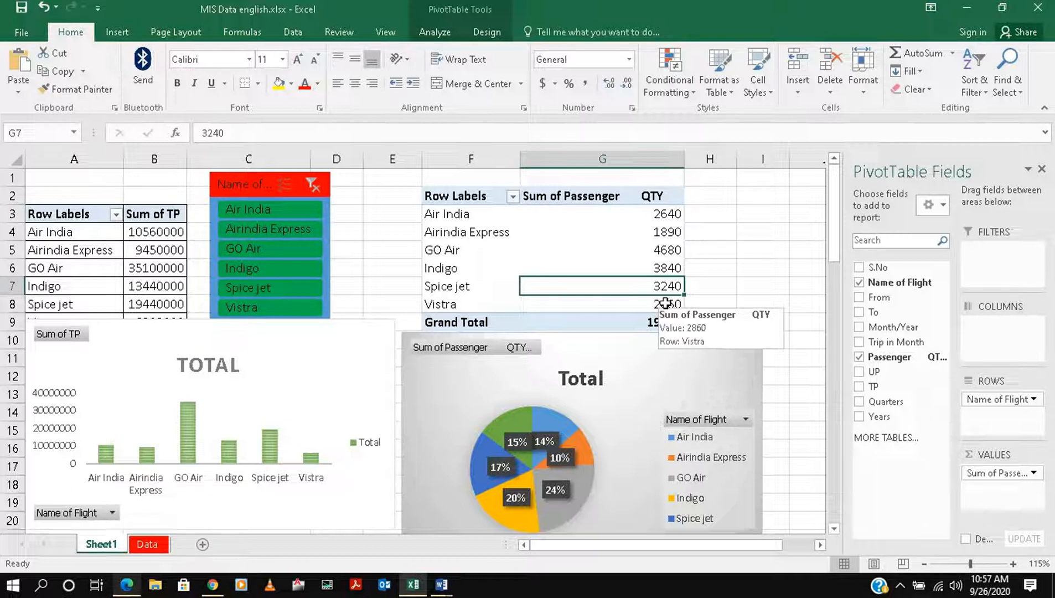
click(778, 232)
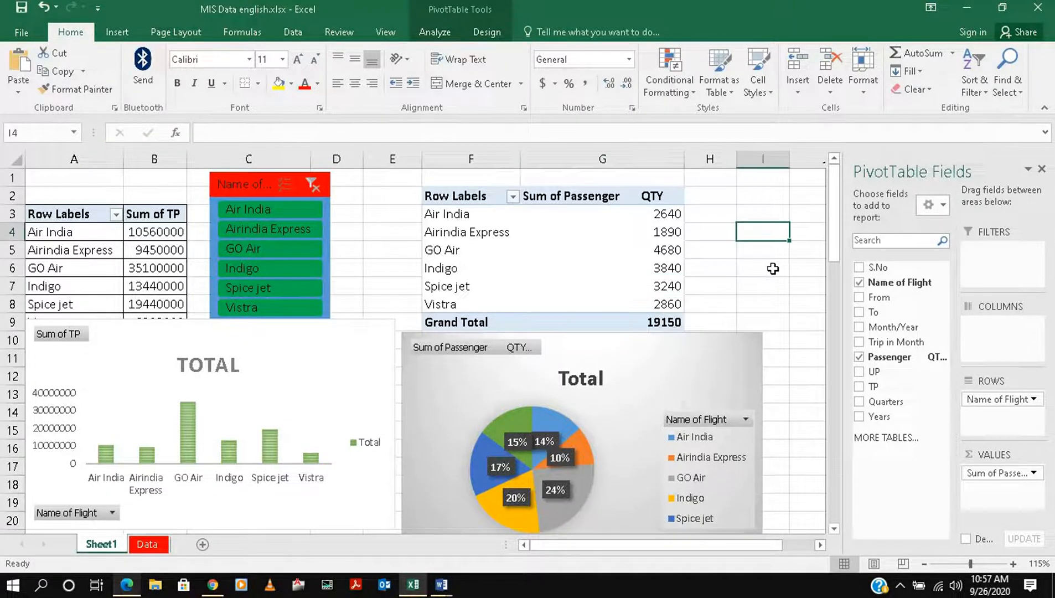
click(968, 12)
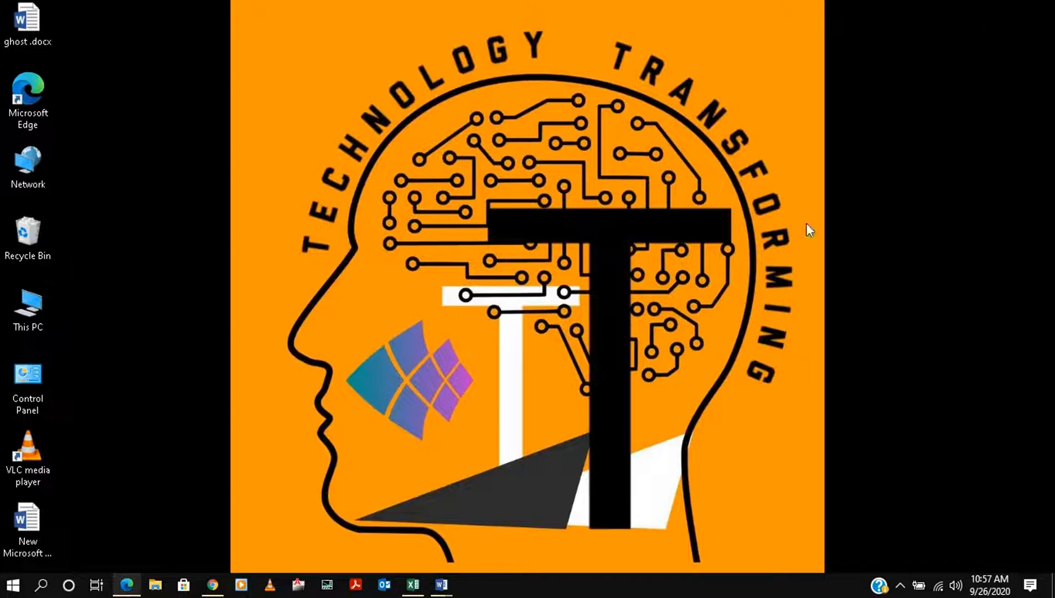